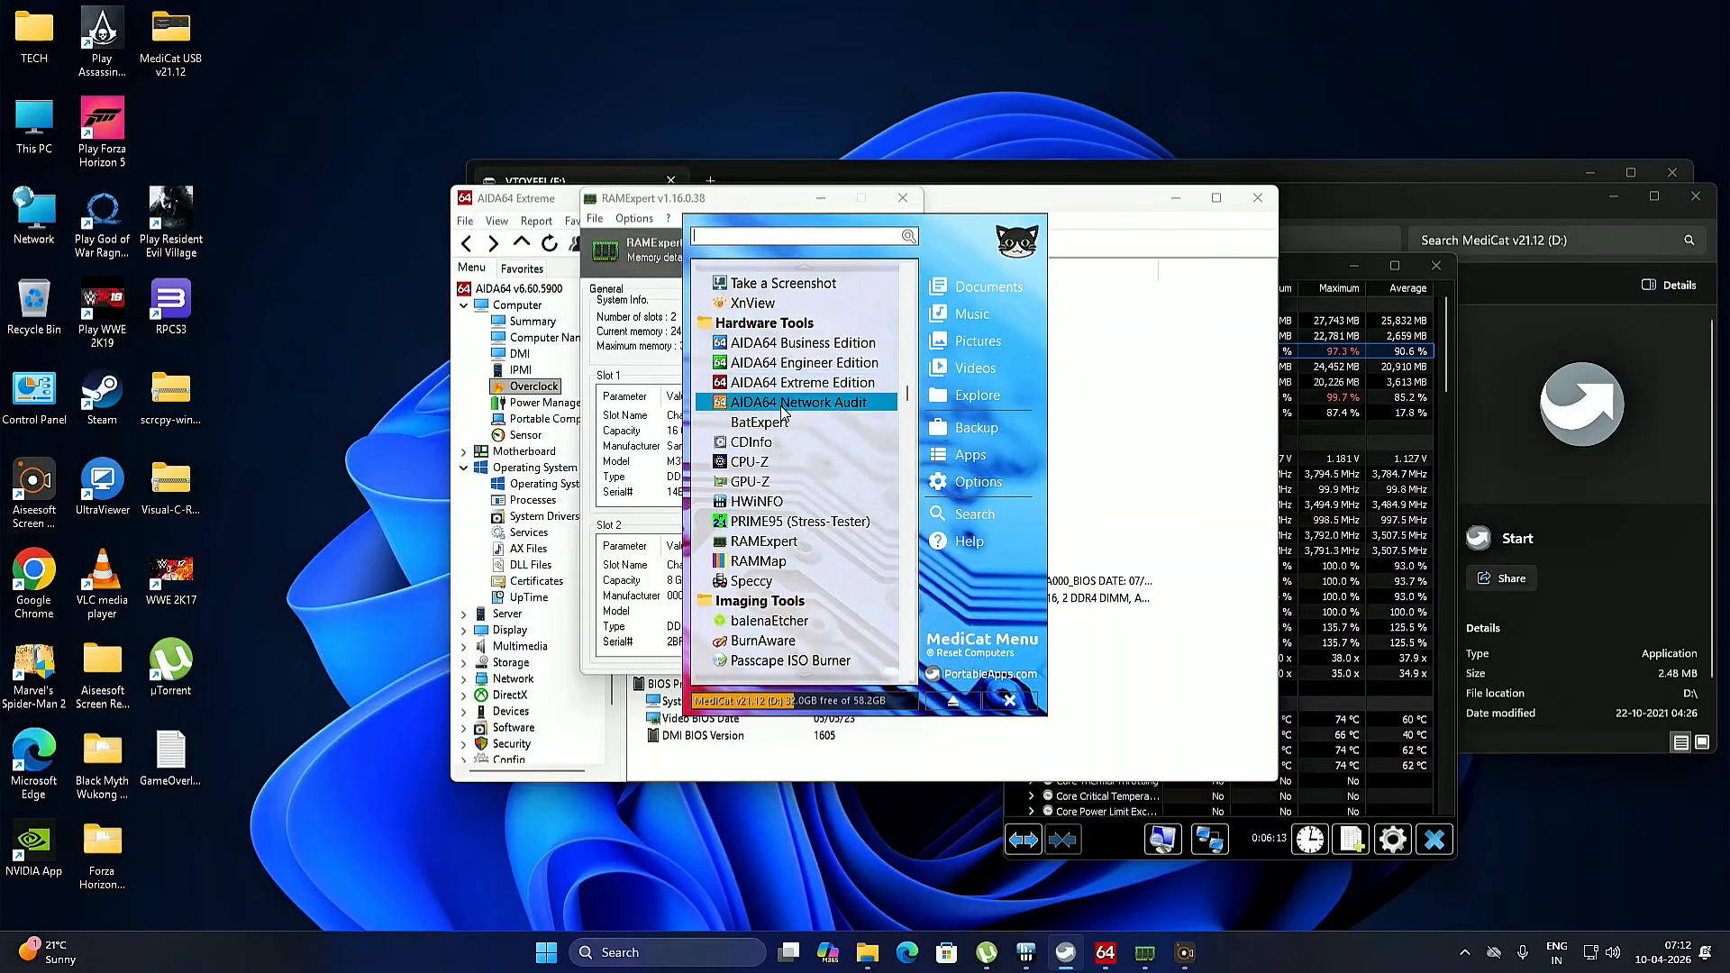
# - Look through the MediCat menu's tool categories, including Disk Tools, Drivers, Hardware Tools, Imaging Tools, Internet and Ransomware Decryption
pyautogui.scroll(-1, 799, 545)
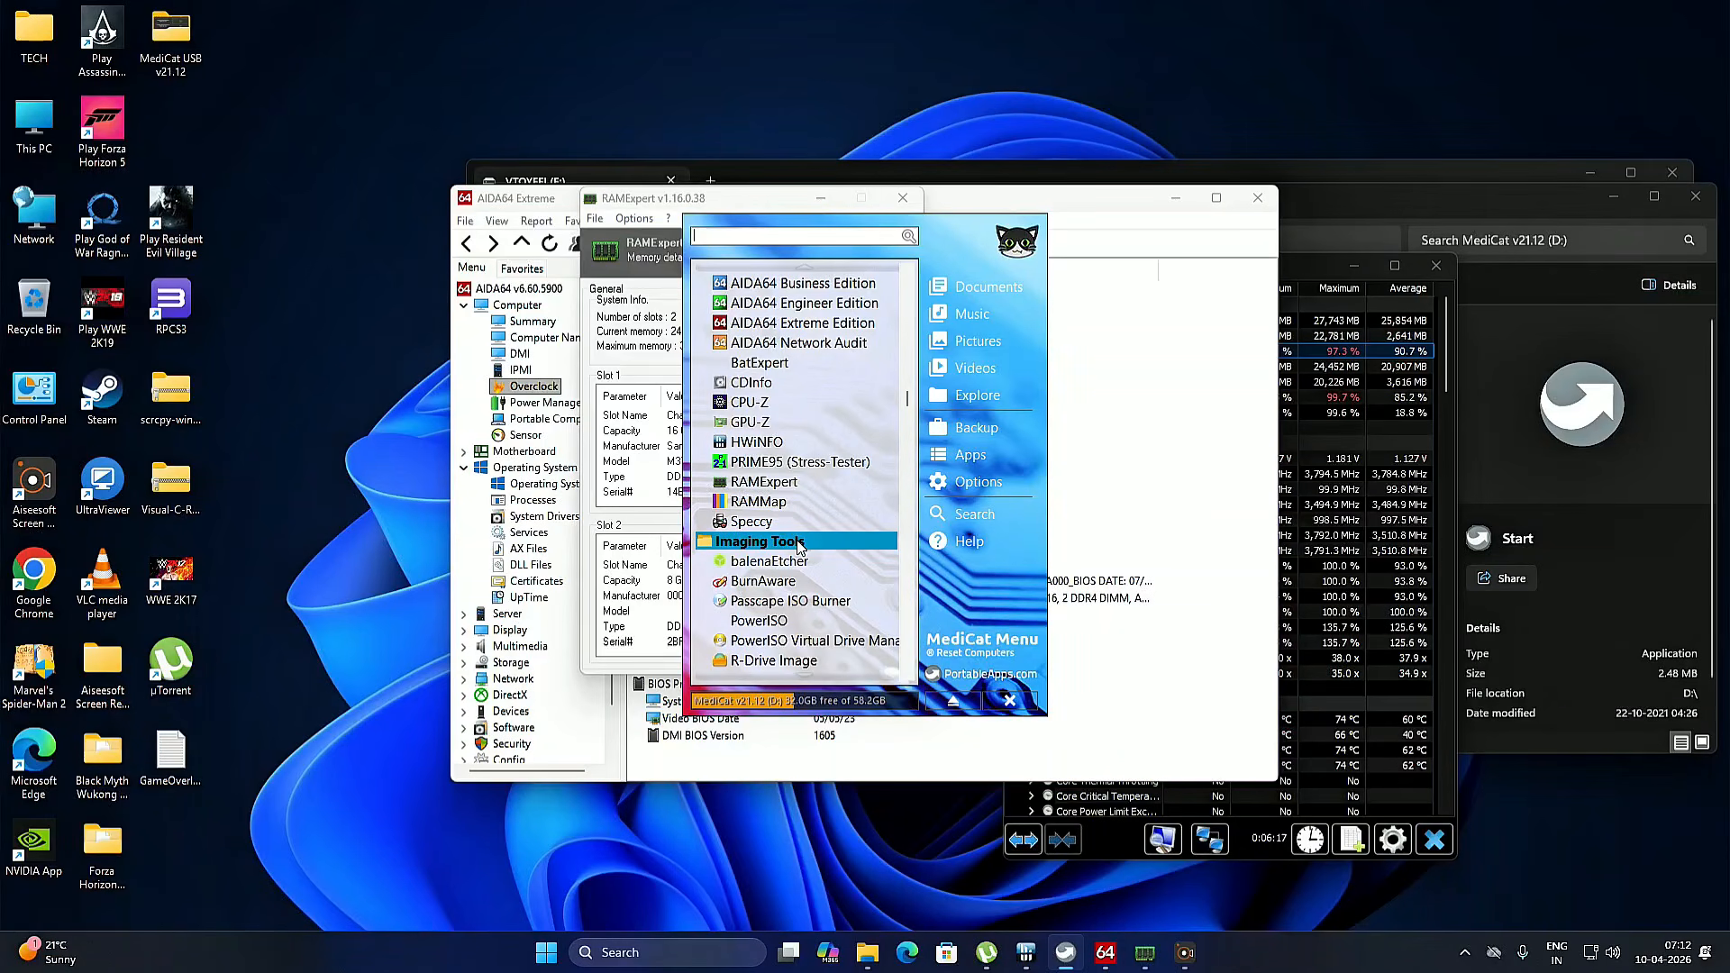
pyautogui.scroll(2, 798, 544)
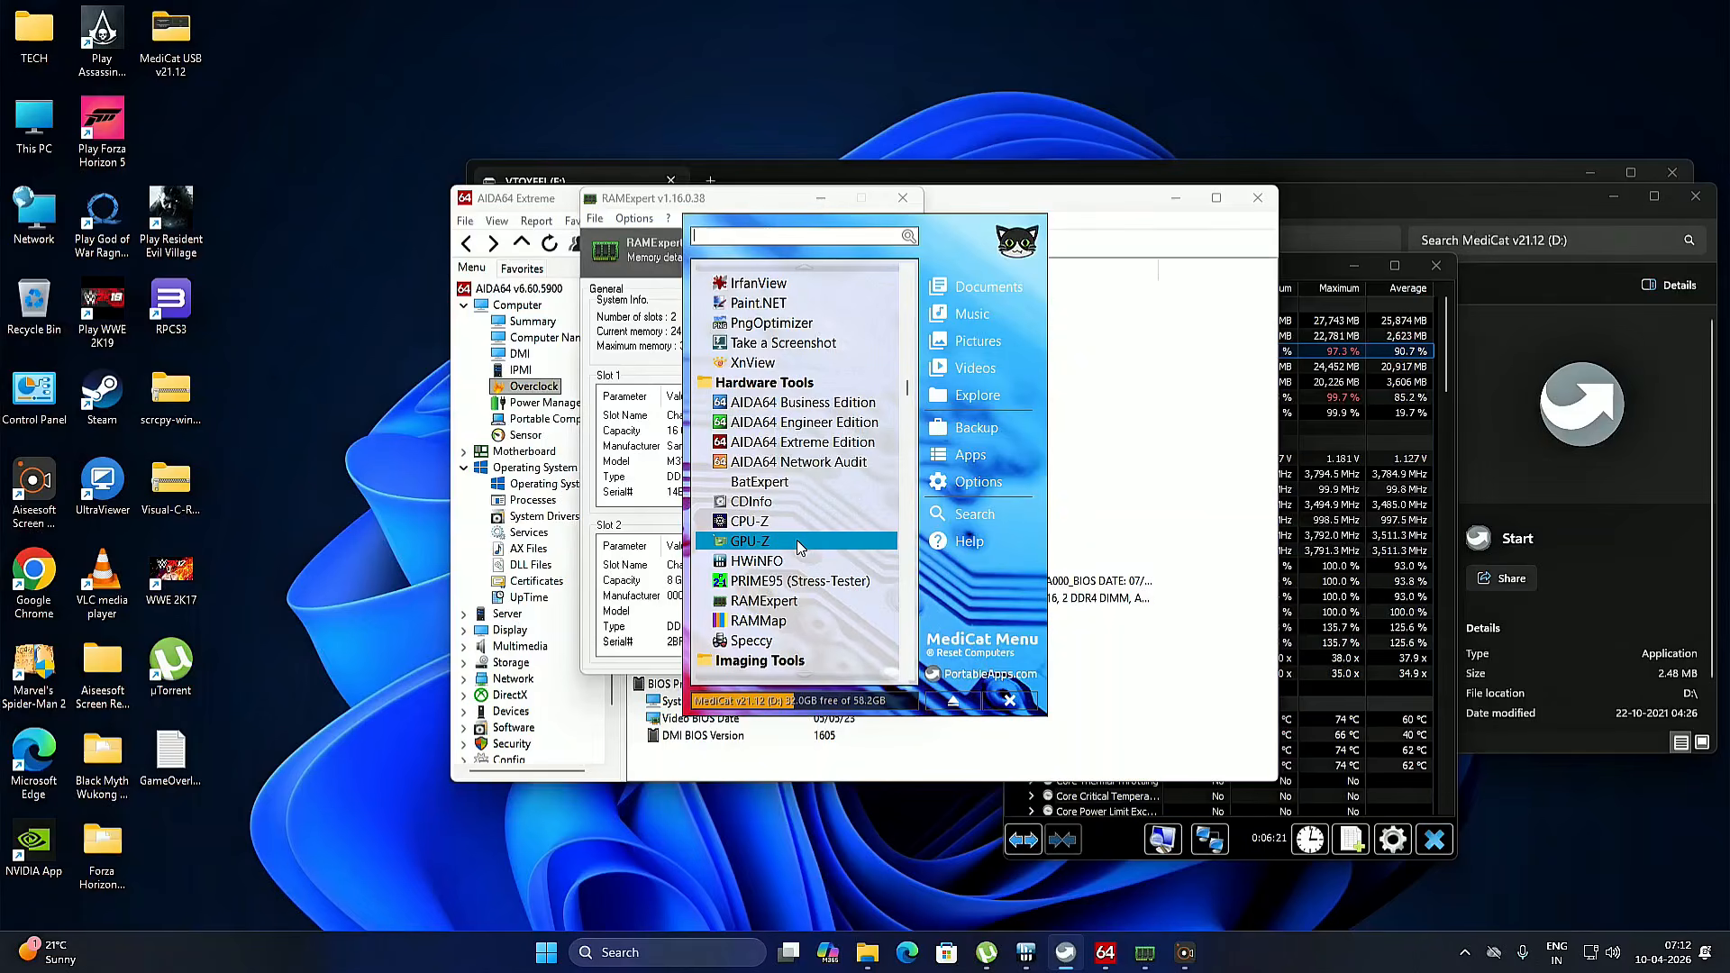
pyautogui.scroll(4, 797, 541)
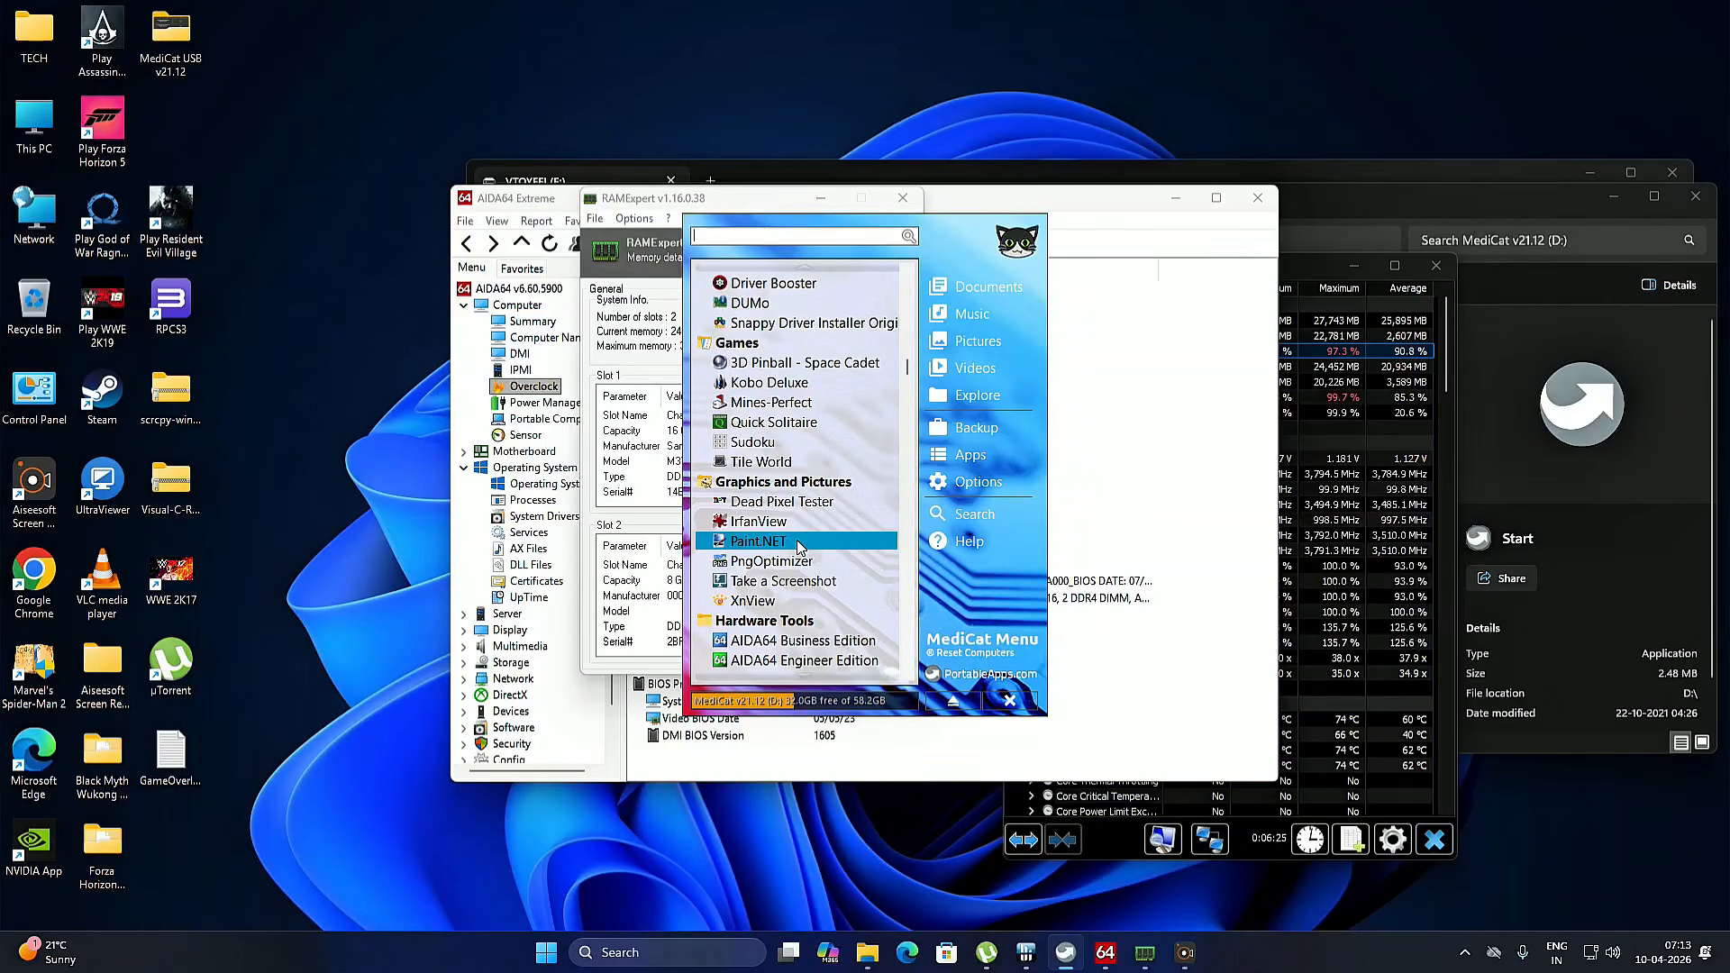
pyautogui.scroll(6, 798, 544)
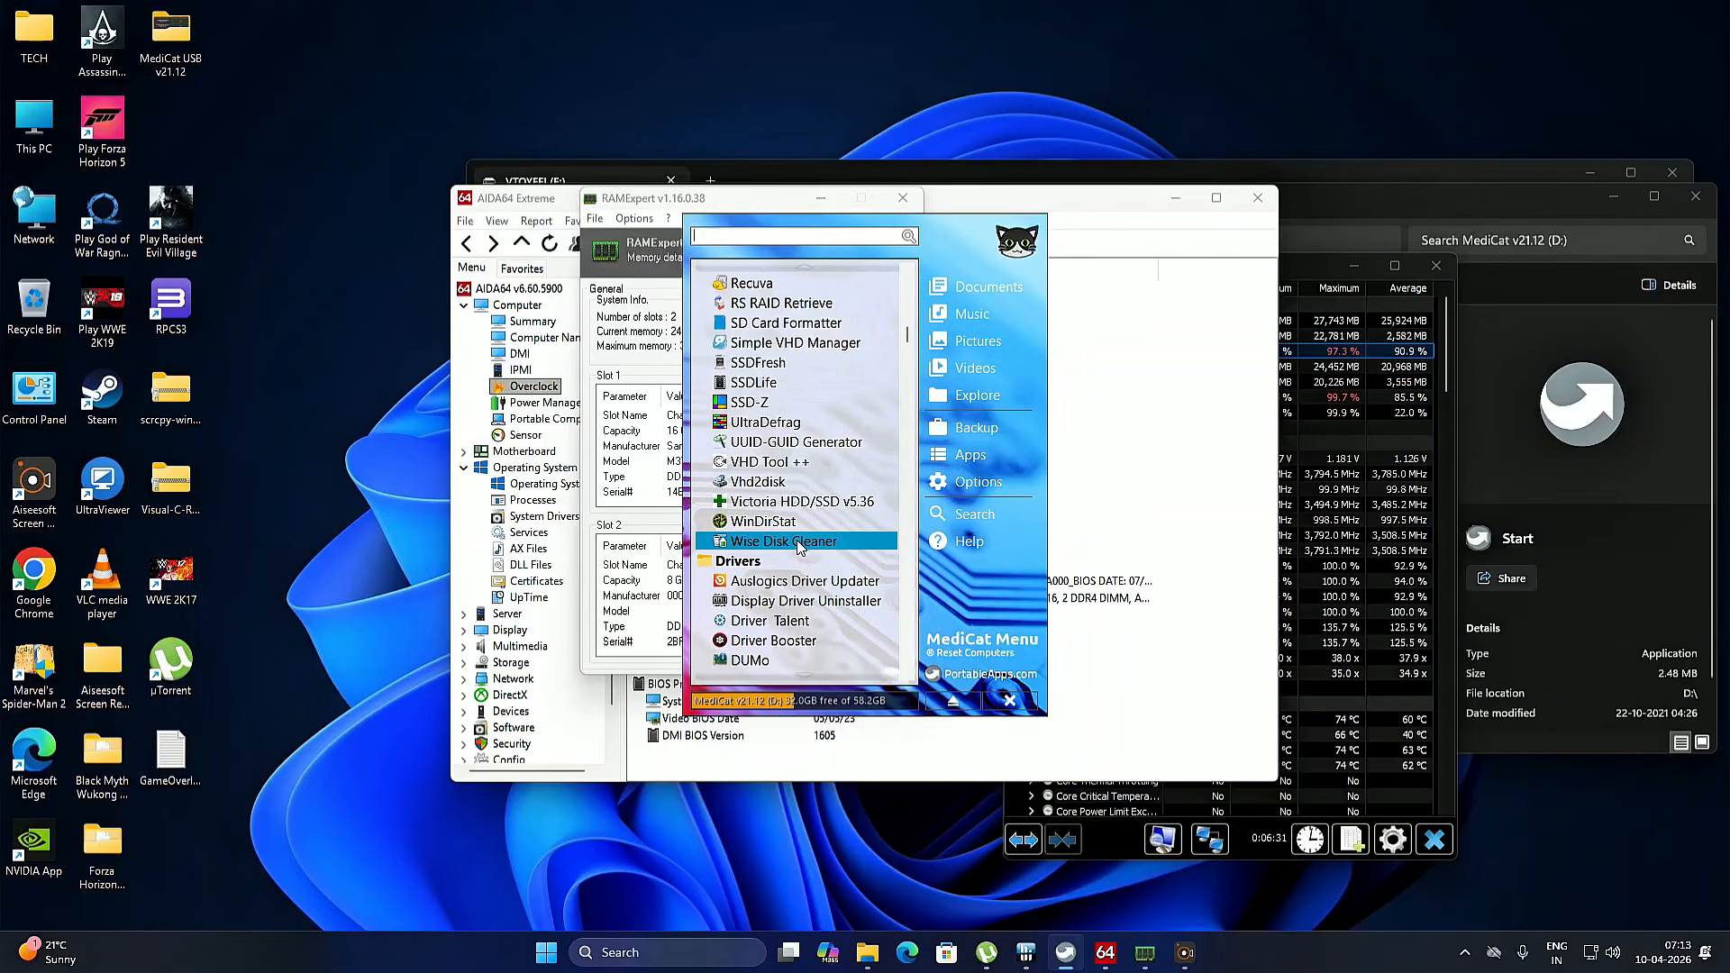
pyautogui.scroll(-6, 799, 544)
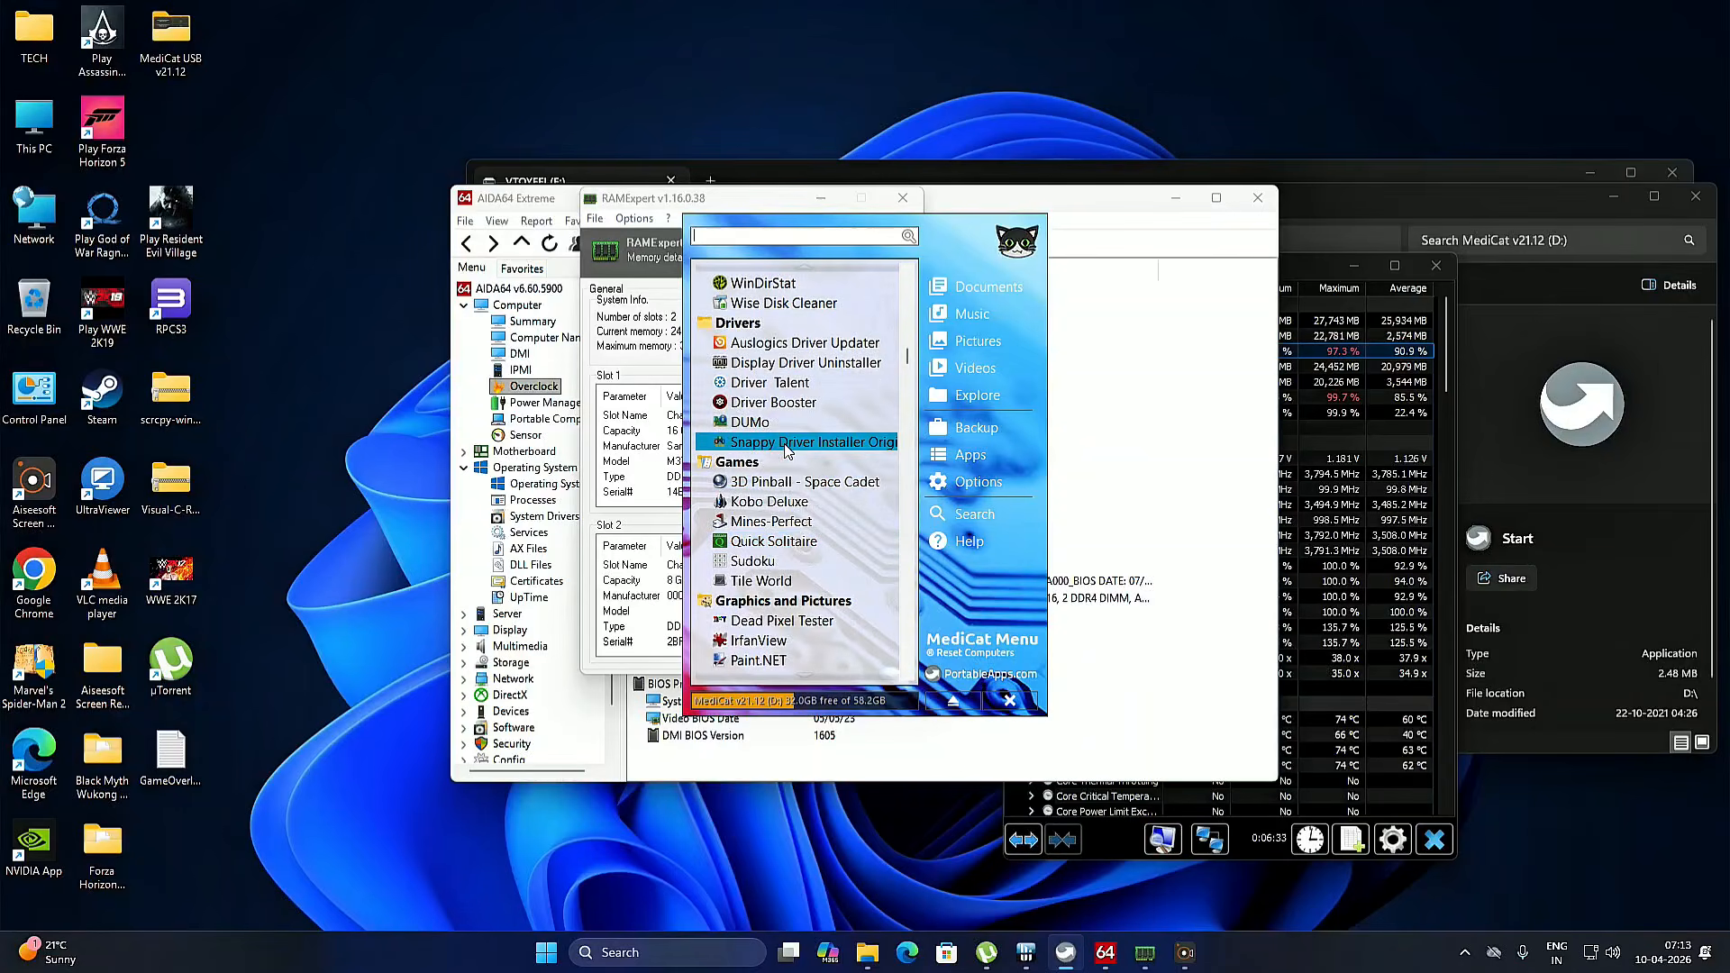
pyautogui.scroll(-8, 847, 616)
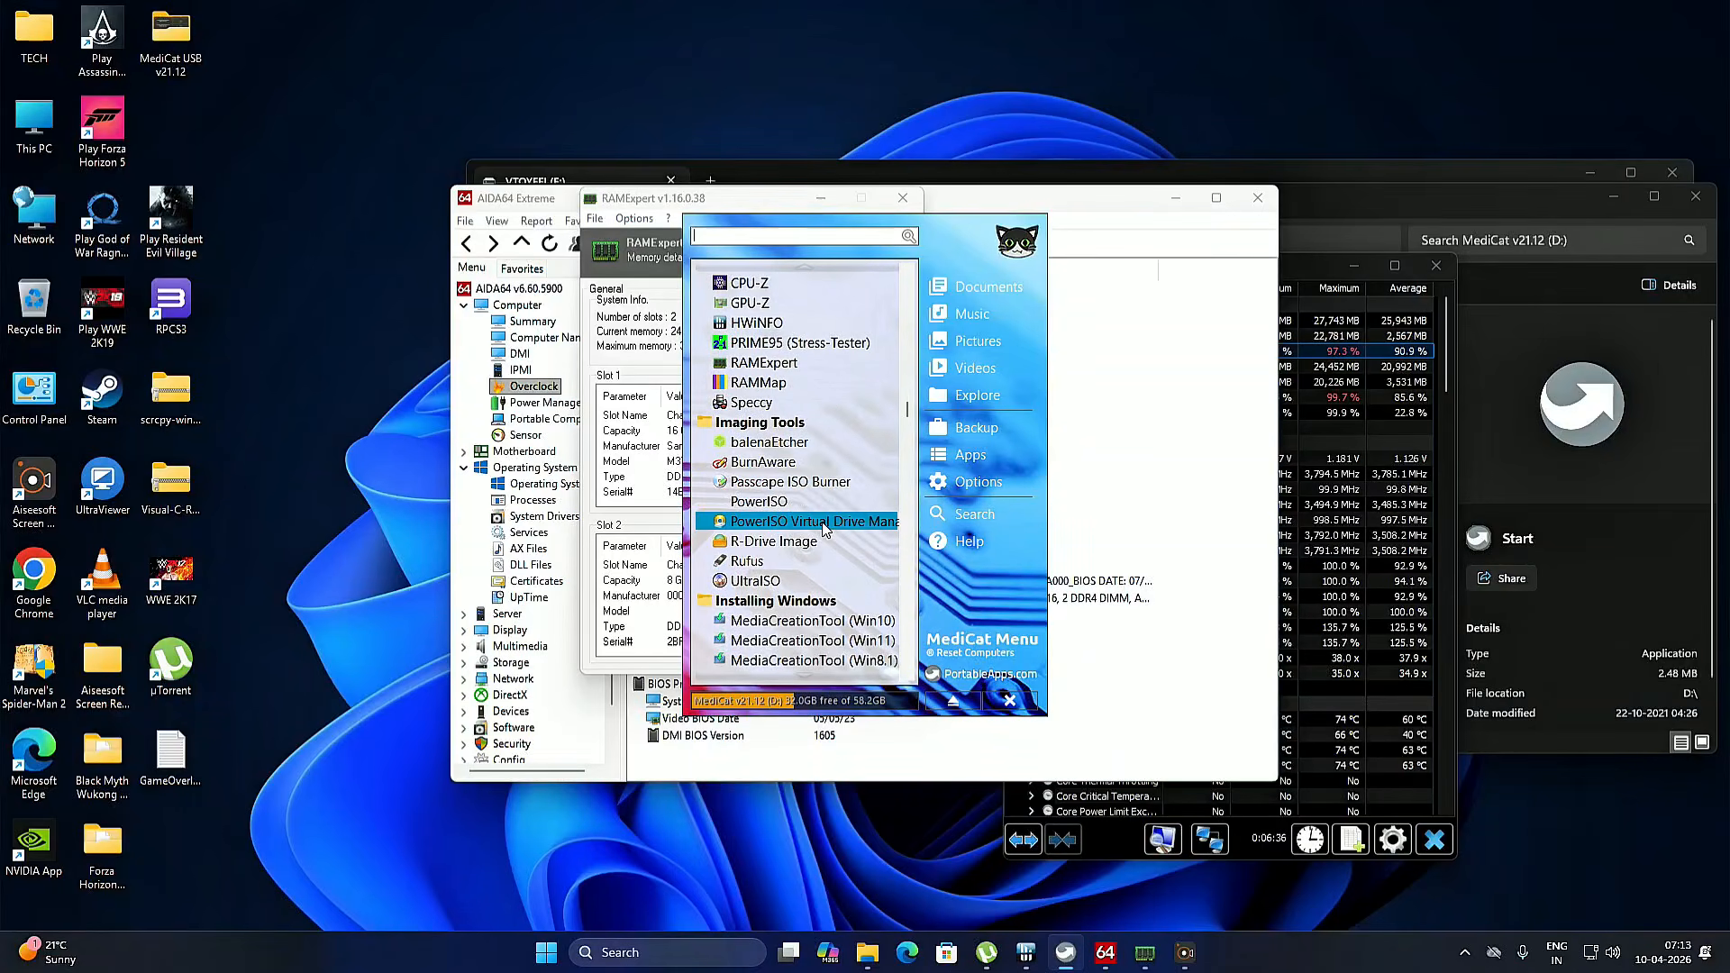
pyautogui.scroll(-3, 822, 529)
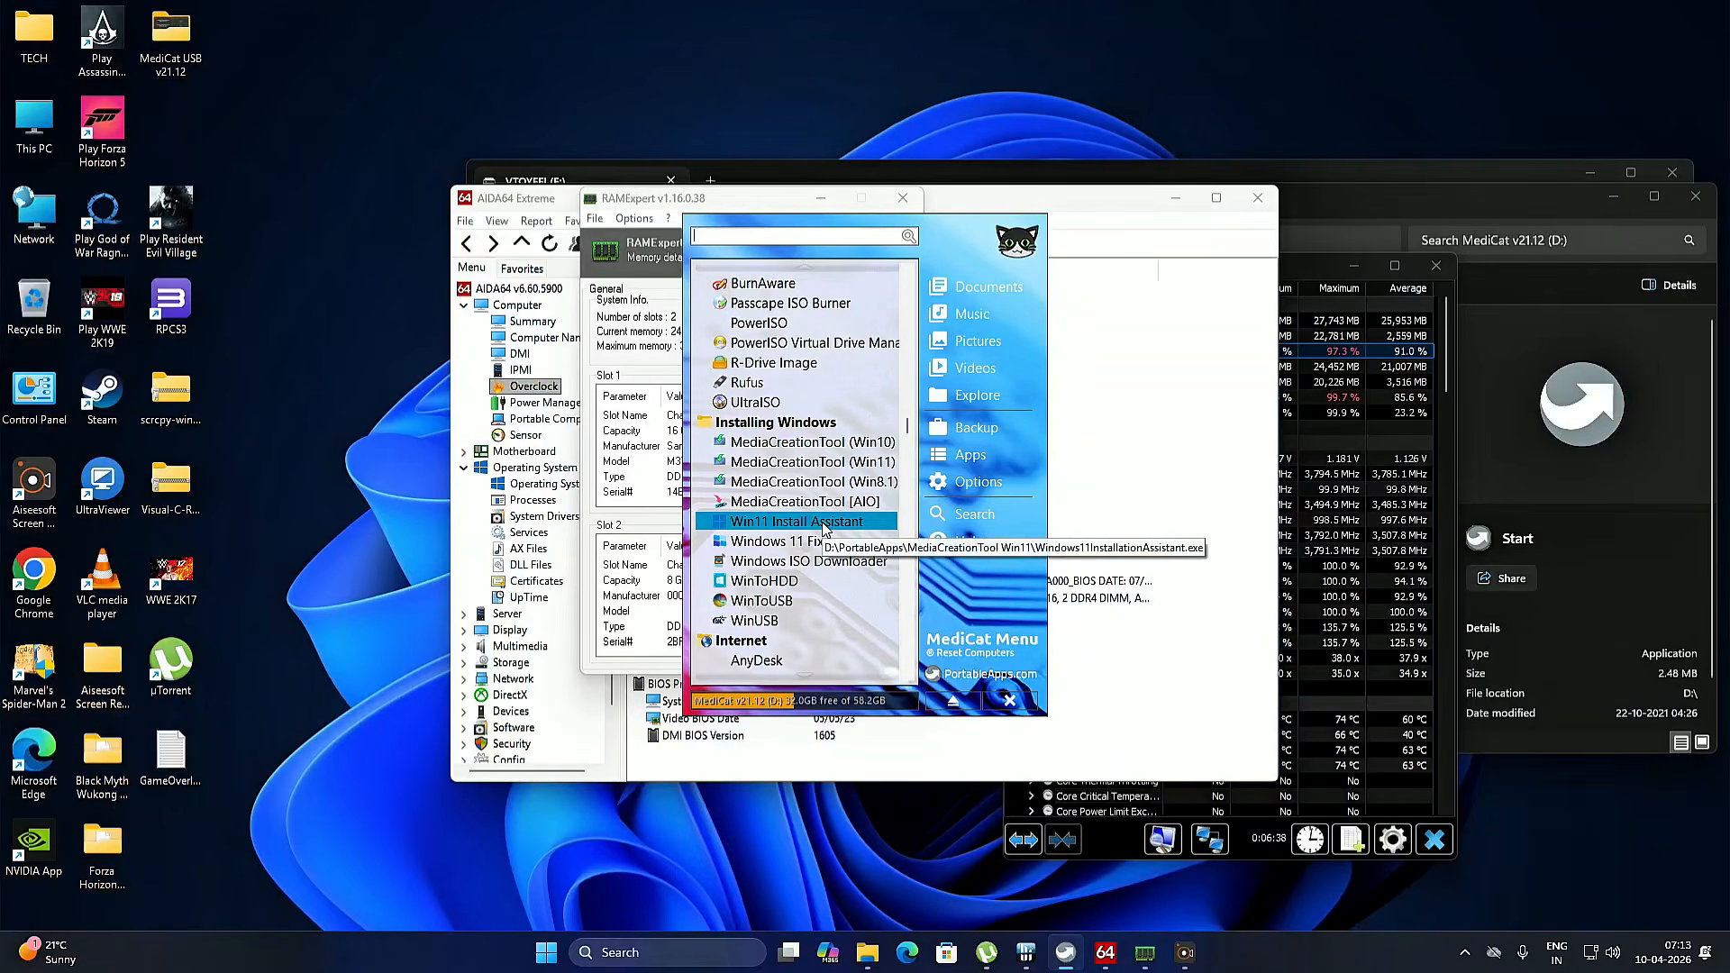
pyautogui.scroll(-4, 822, 522)
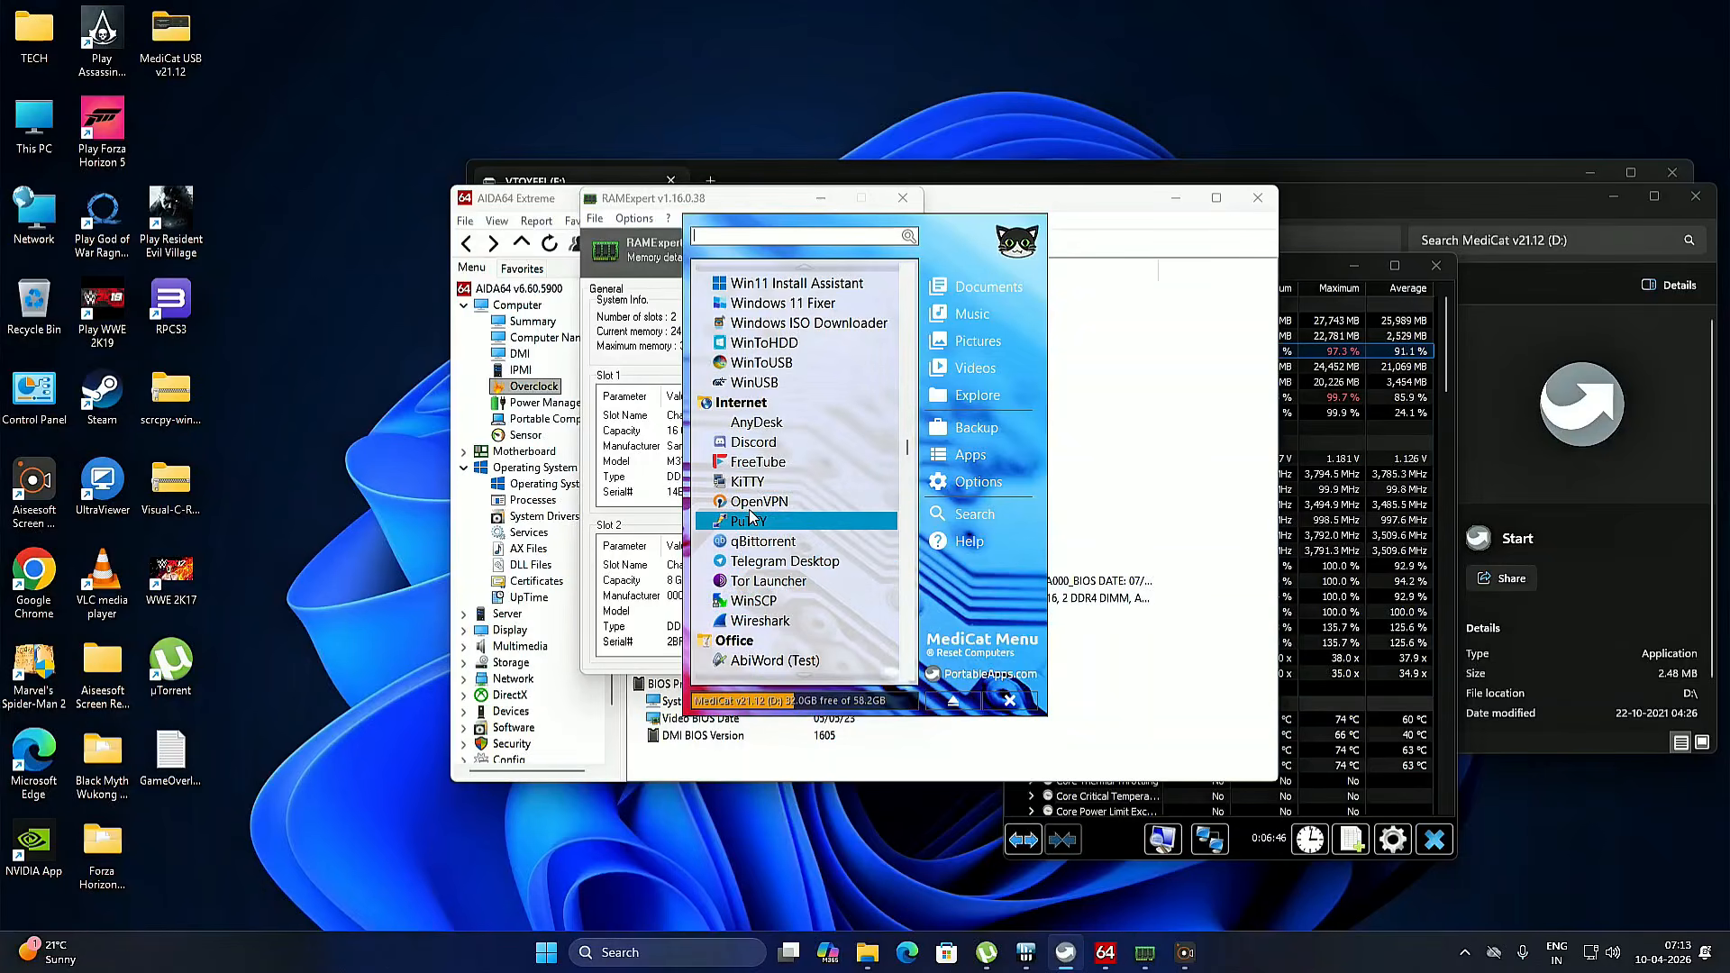
pyautogui.scroll(-3, 751, 493)
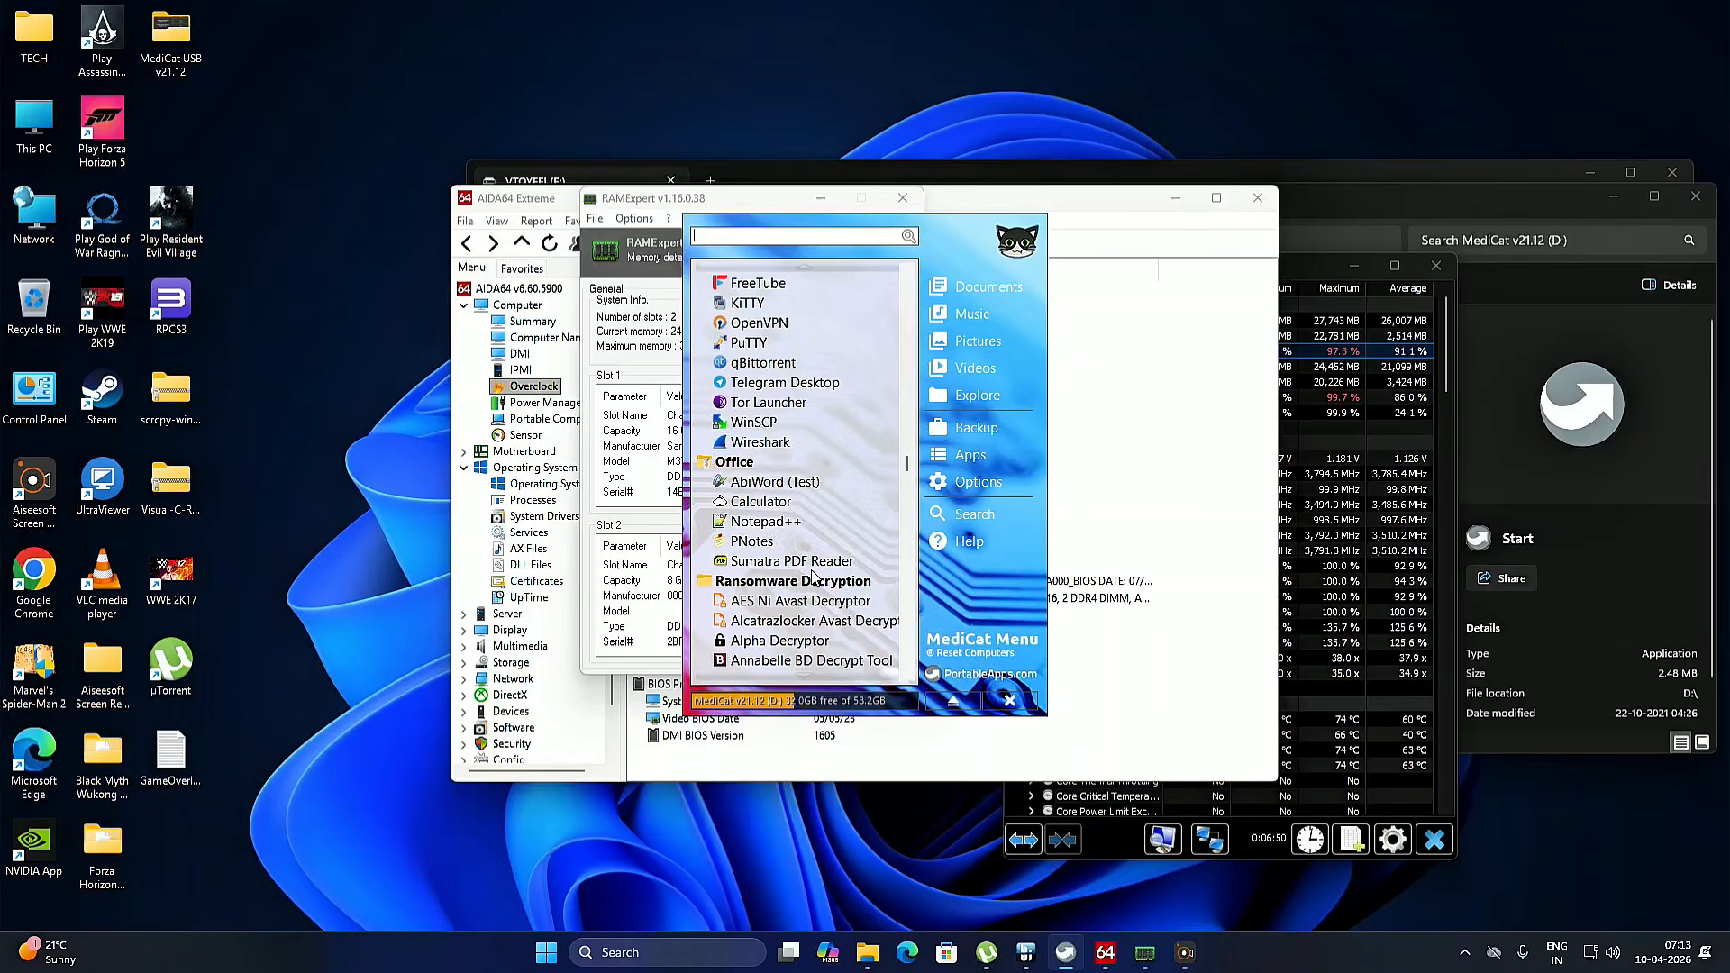
pyautogui.scroll(1, 813, 577)
pyautogui.scroll(10, 814, 577)
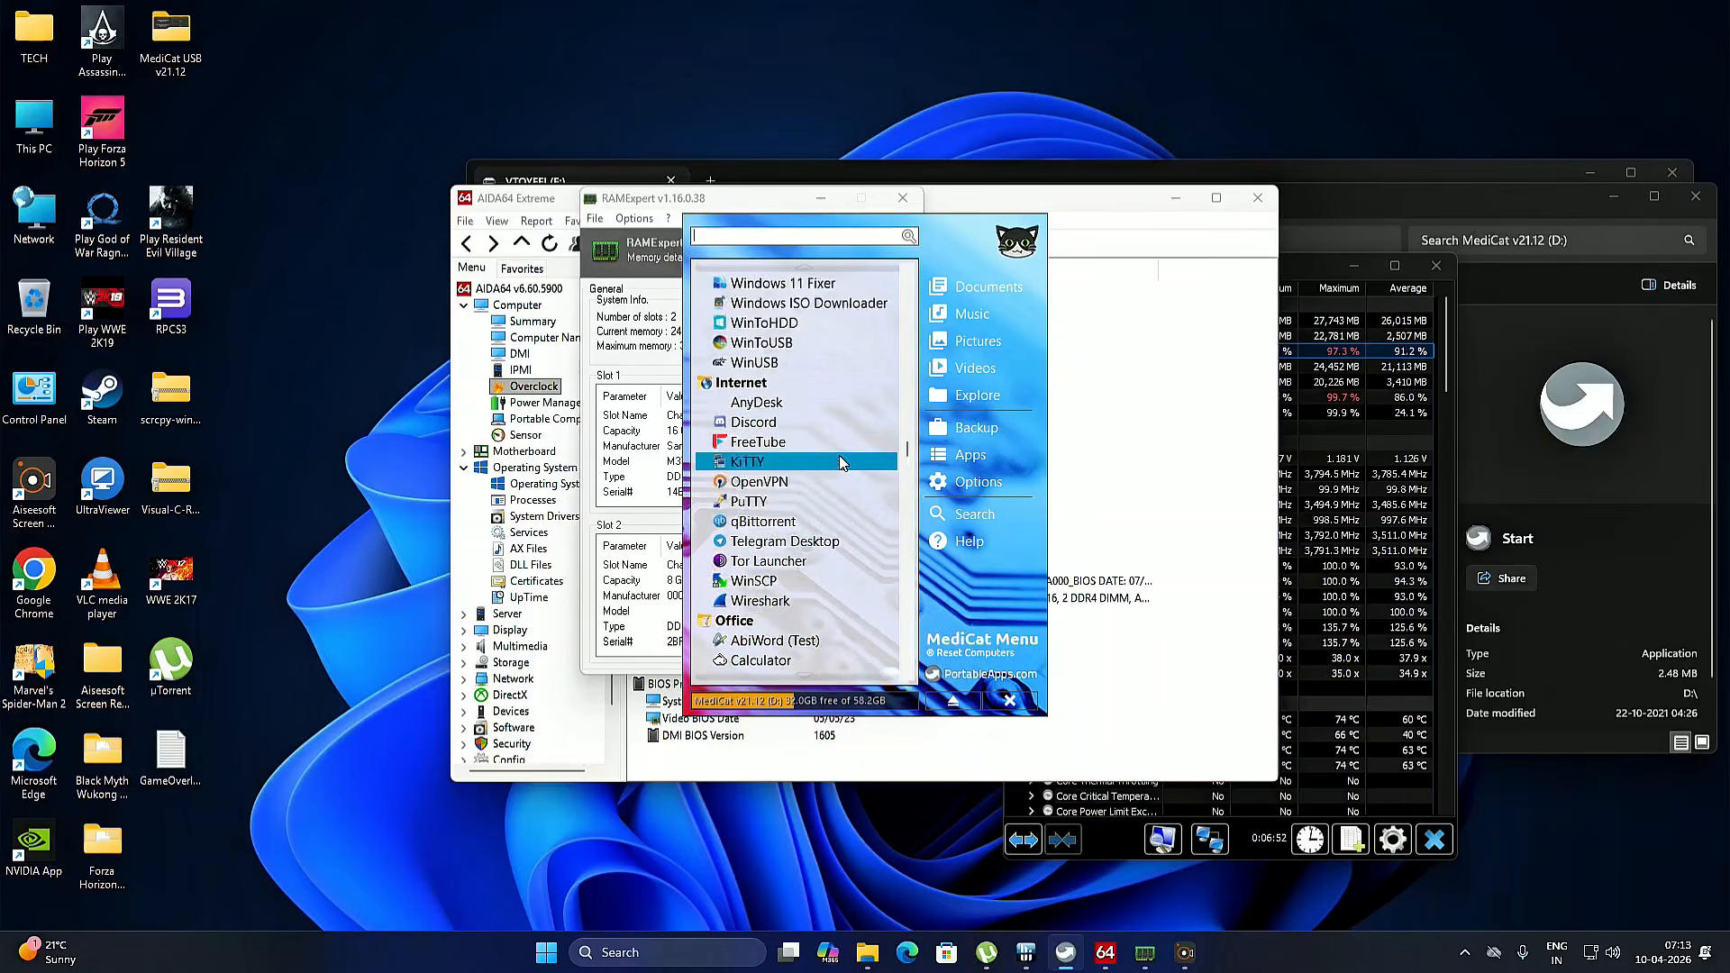
pyautogui.scroll(10, 840, 462)
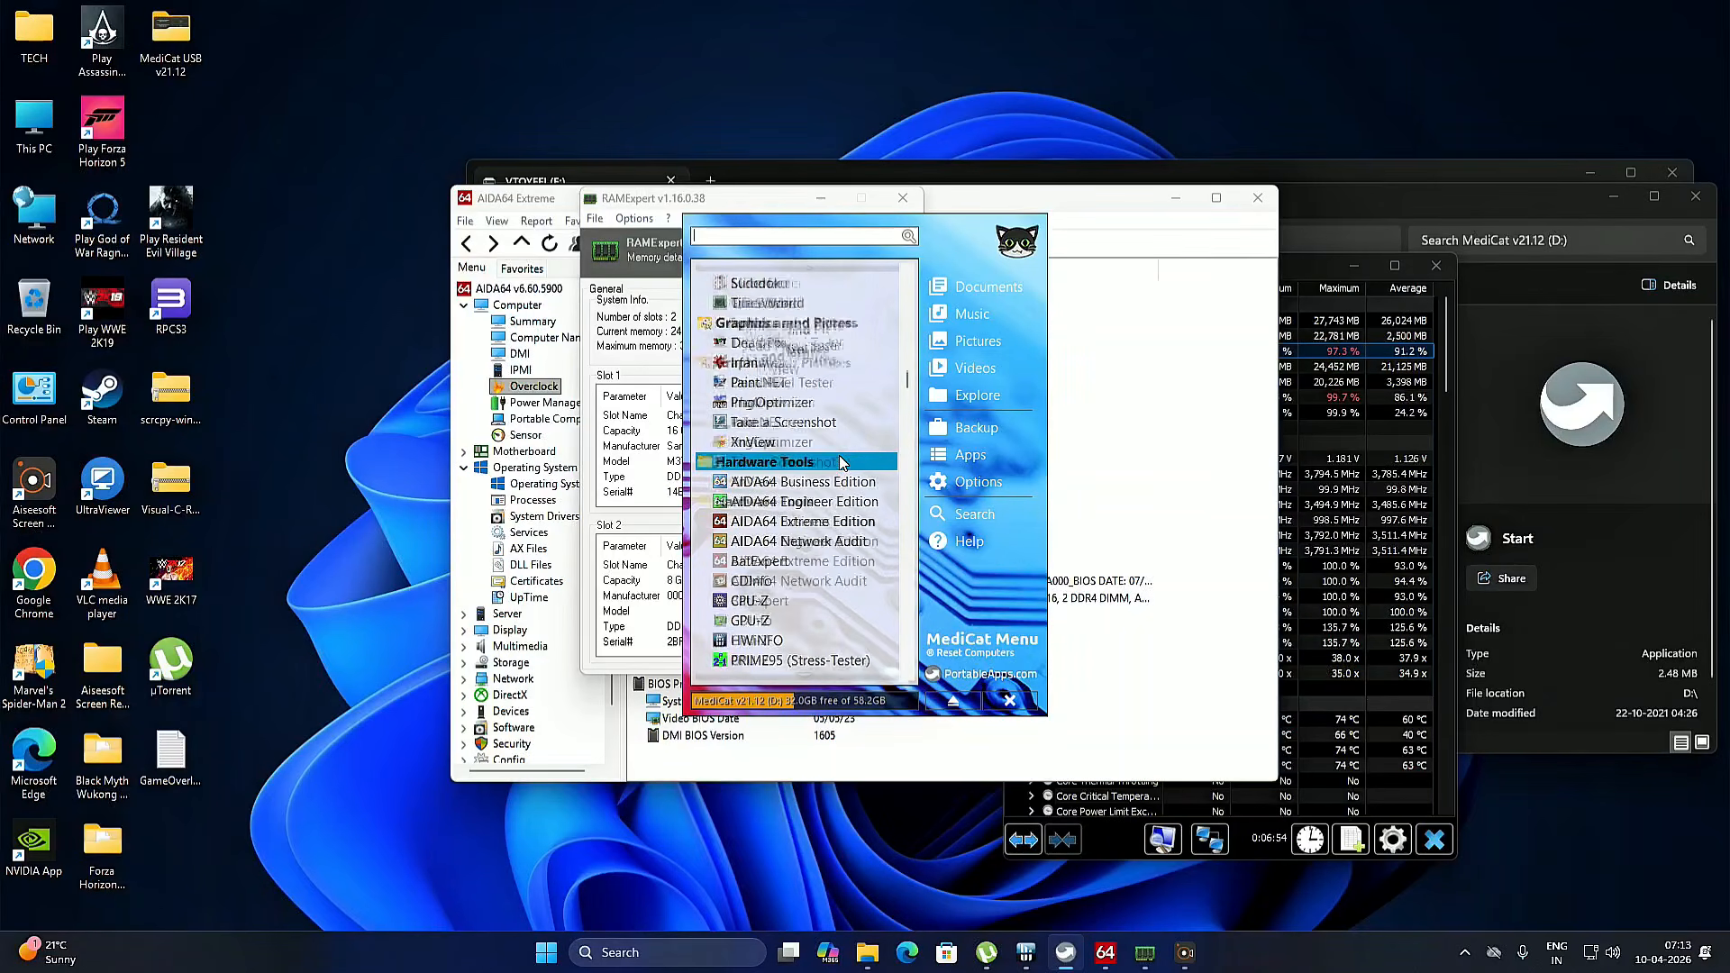
pyautogui.scroll(10, 822, 329)
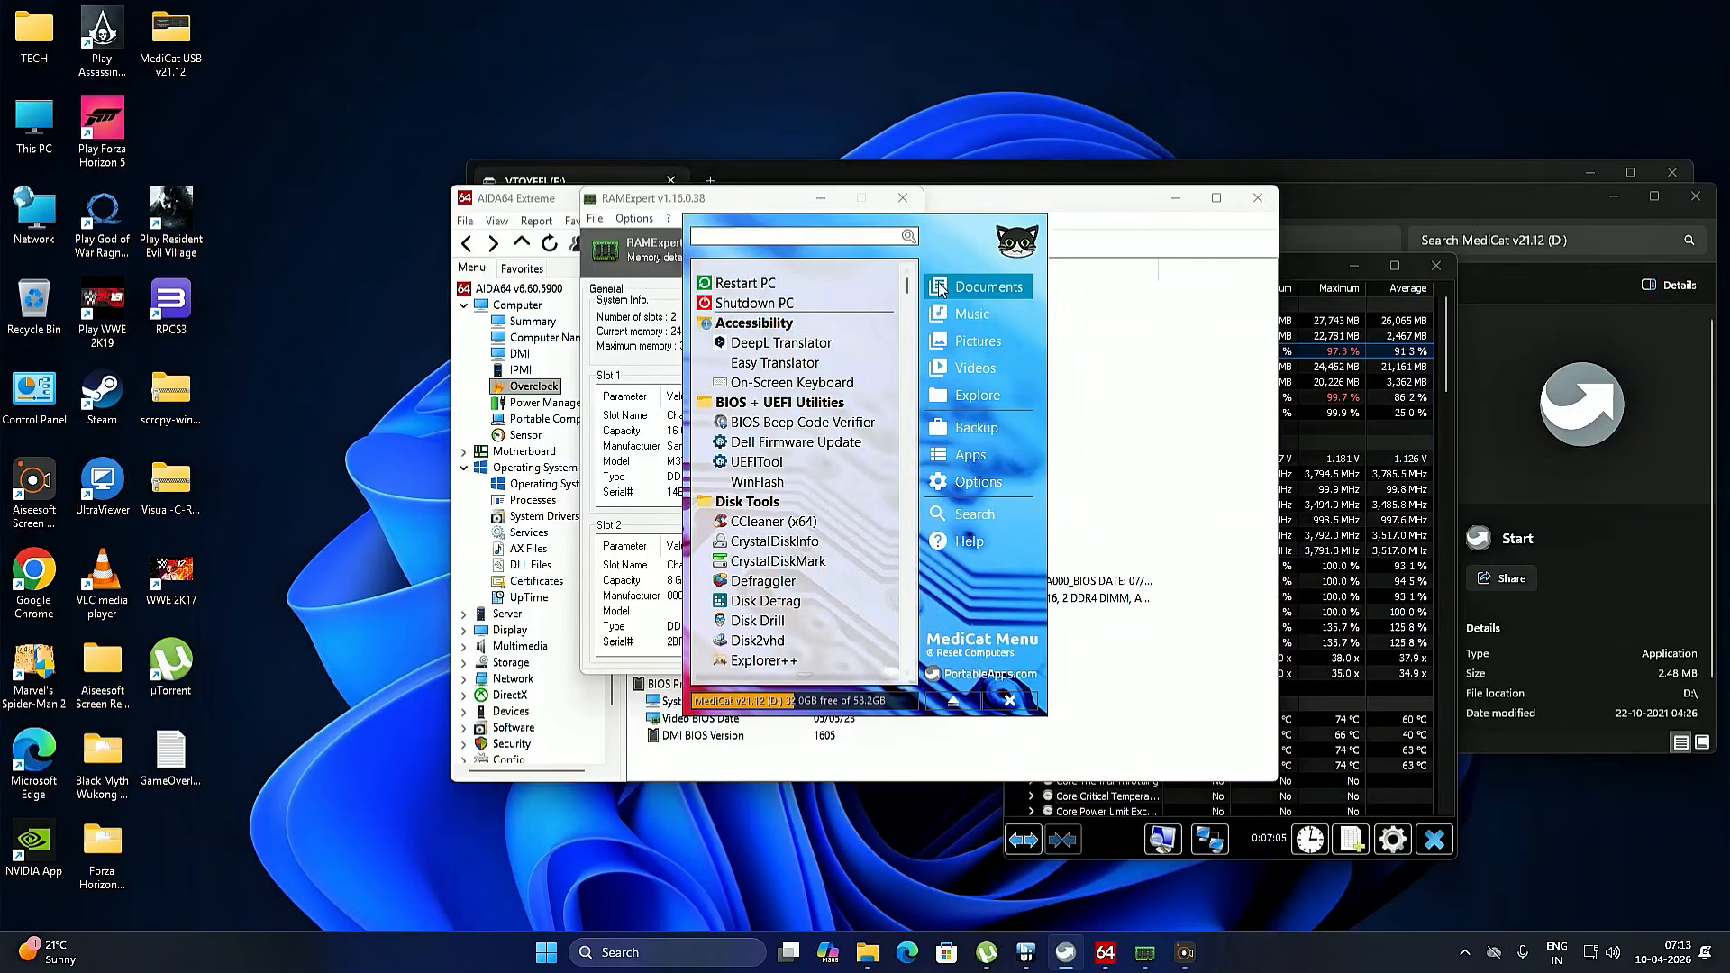
# - Bring the HWiNFO64 Sensor Status window forward and review its memory, CPU and memory timing readings
pyautogui.click(1208, 333)
pyautogui.click(1377, 399)
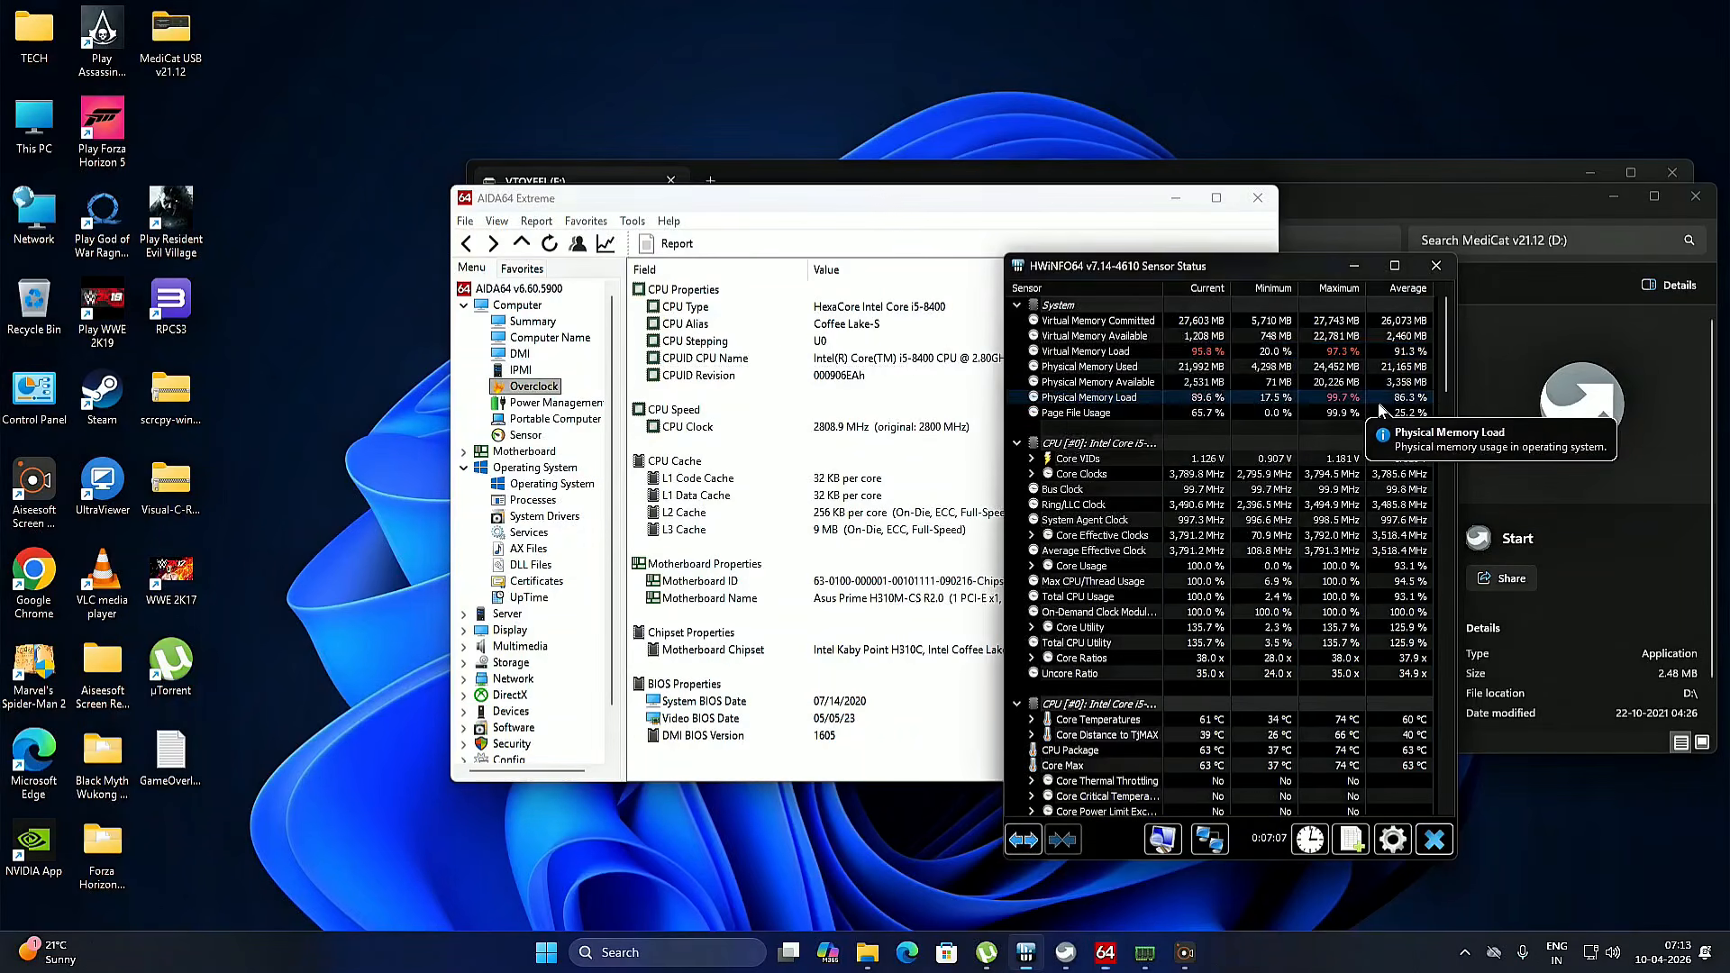
pyautogui.scroll(-4, 1140, 405)
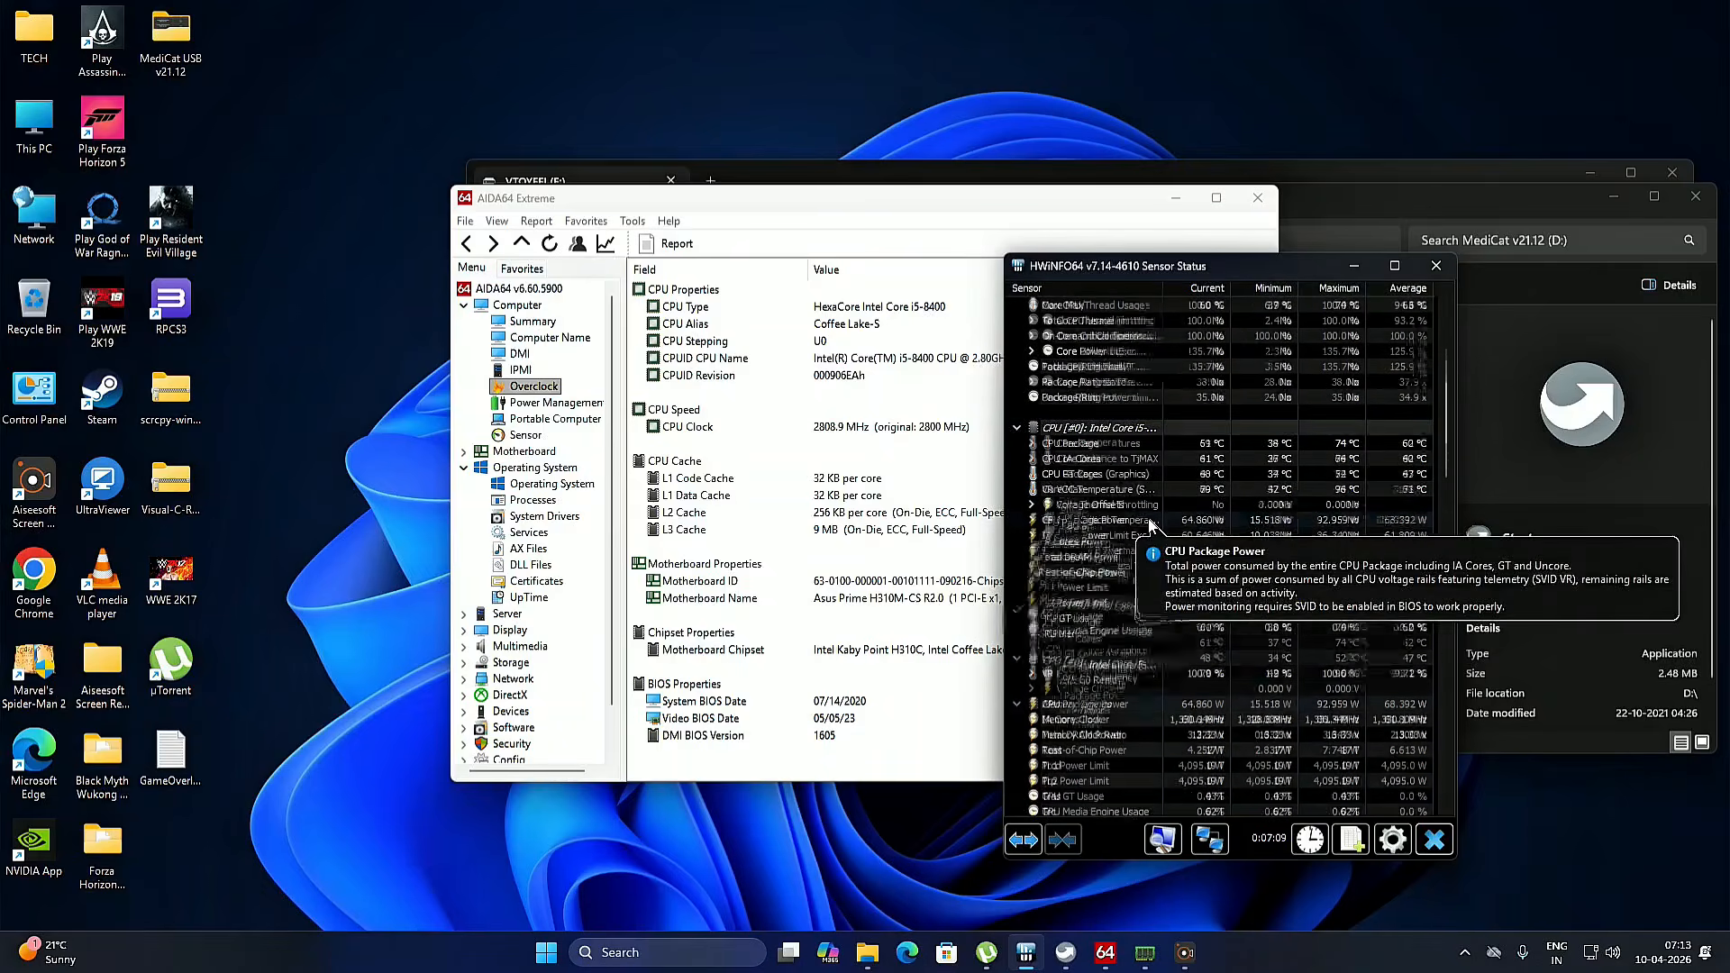
pyautogui.scroll(-10, 1152, 634)
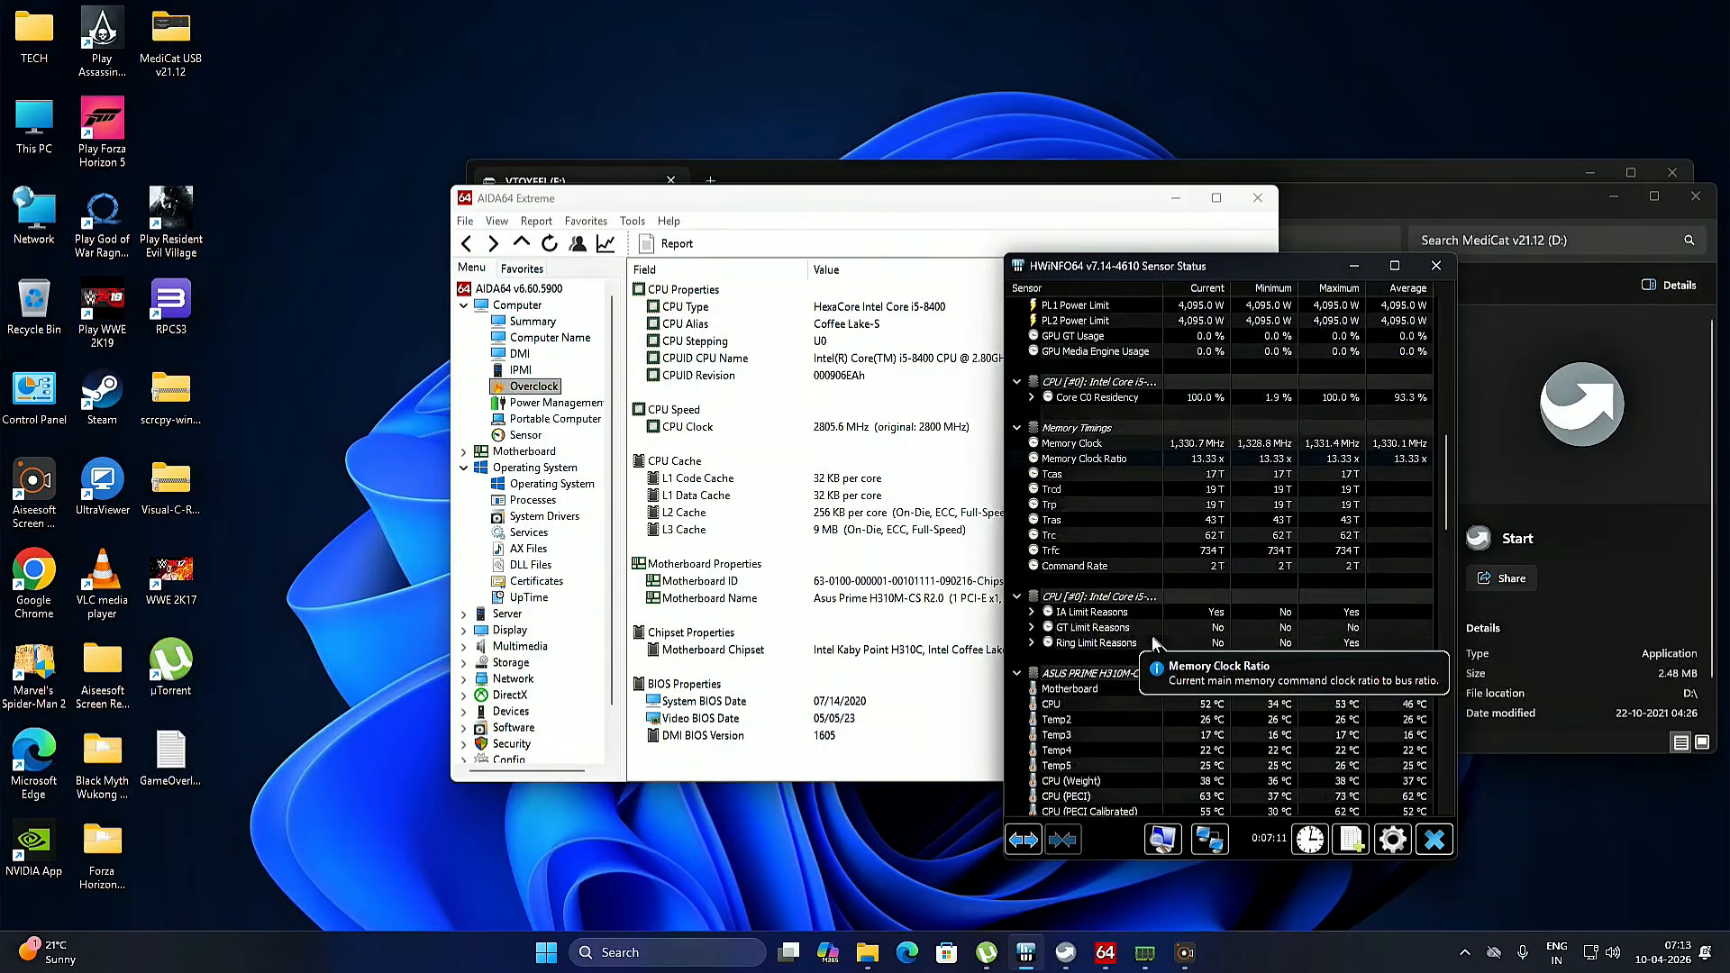
# - Close the open HWiNFO64 and AIDA64 Extreme windows to clear the desktop
pyautogui.click(1066, 952)
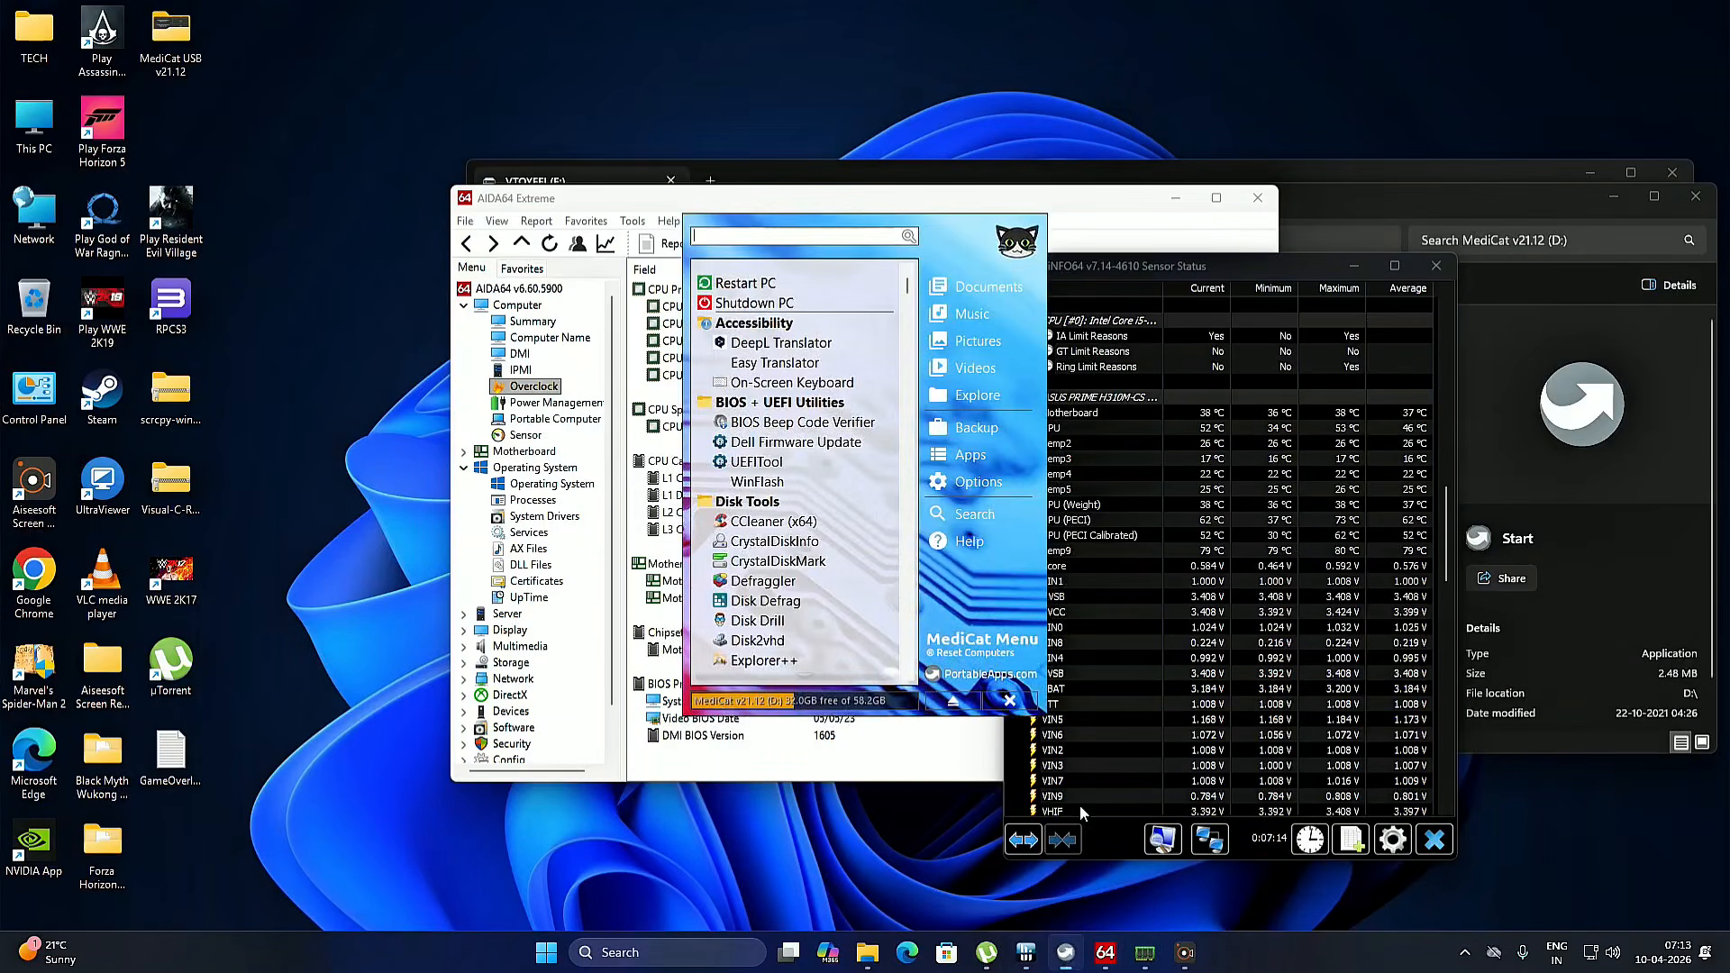
pyautogui.click(1433, 268)
pyautogui.click(1433, 268)
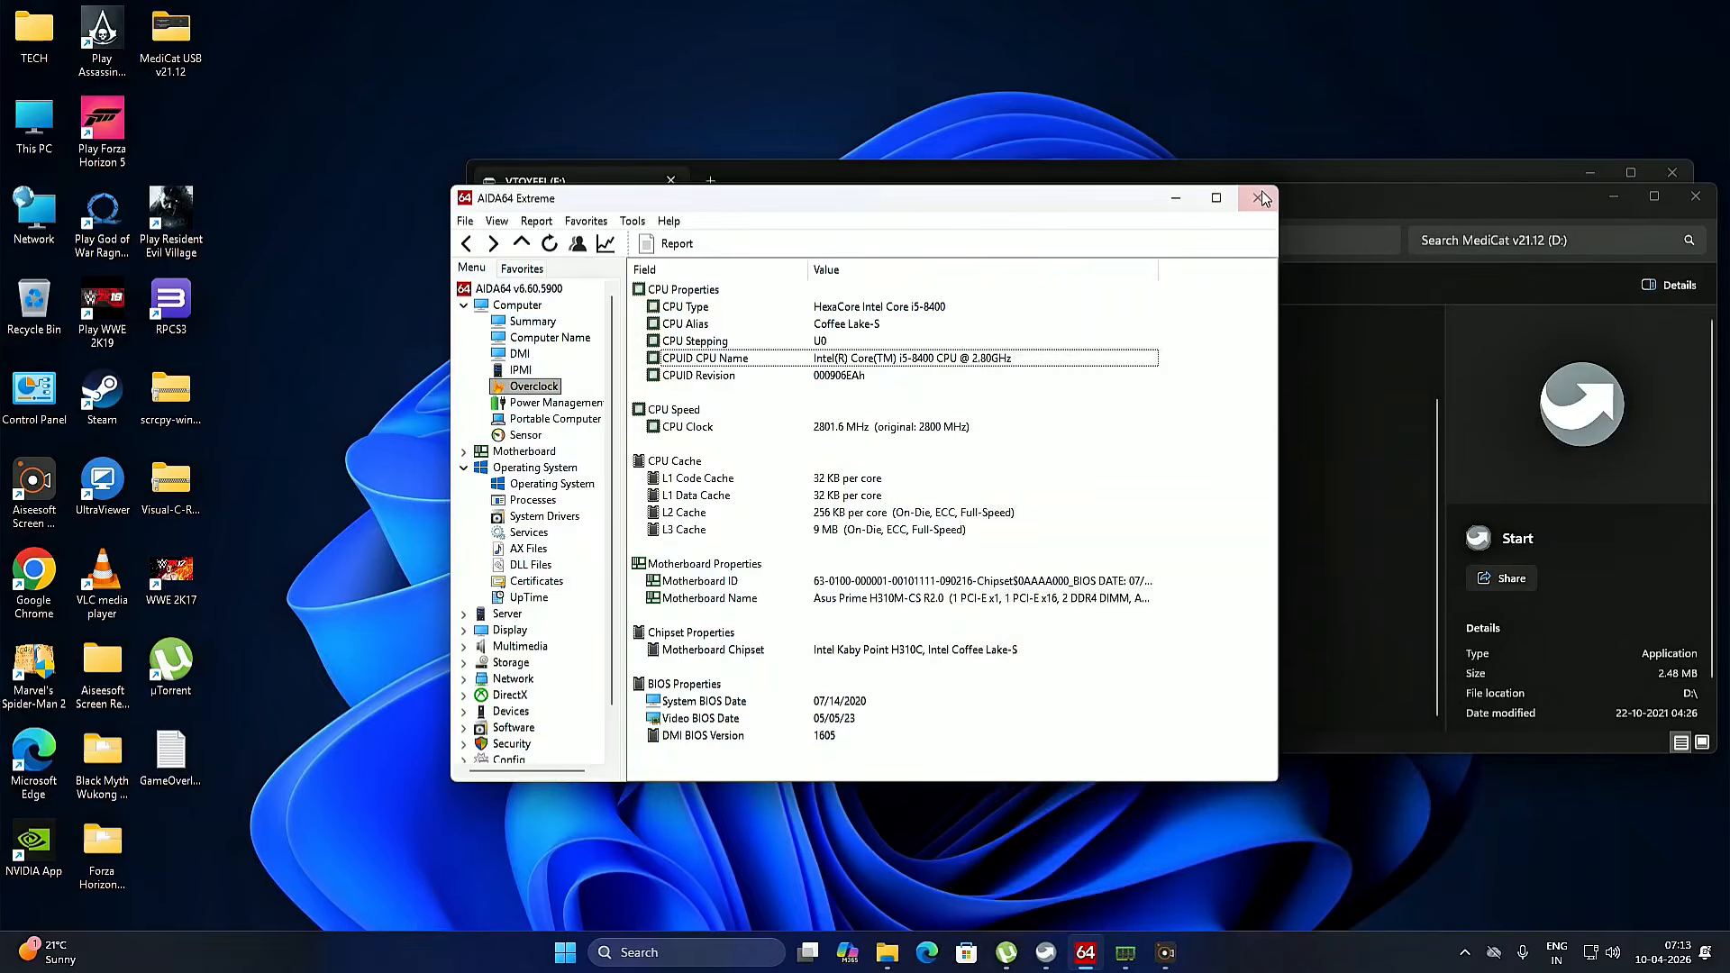
pyautogui.click(1277, 208)
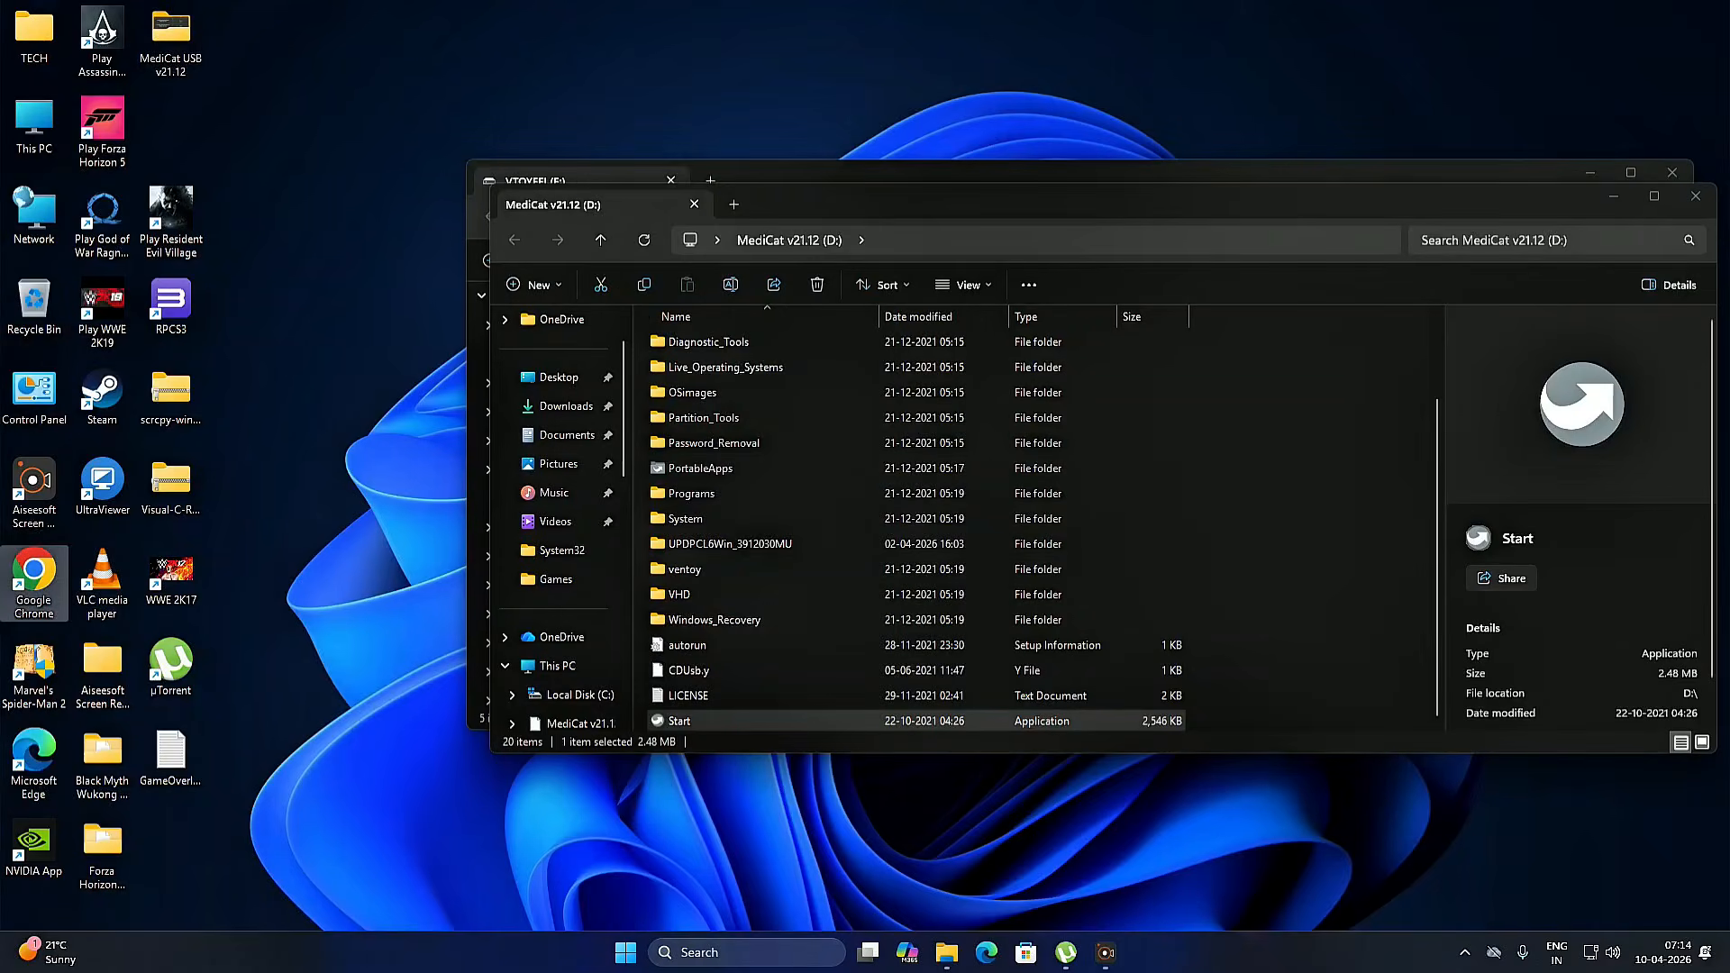
# - Open Google Chrome, search for medicat, and follow the Download Medicat page to the Medicat homepage's downloads section
pyautogui.doubleClick(33, 575)
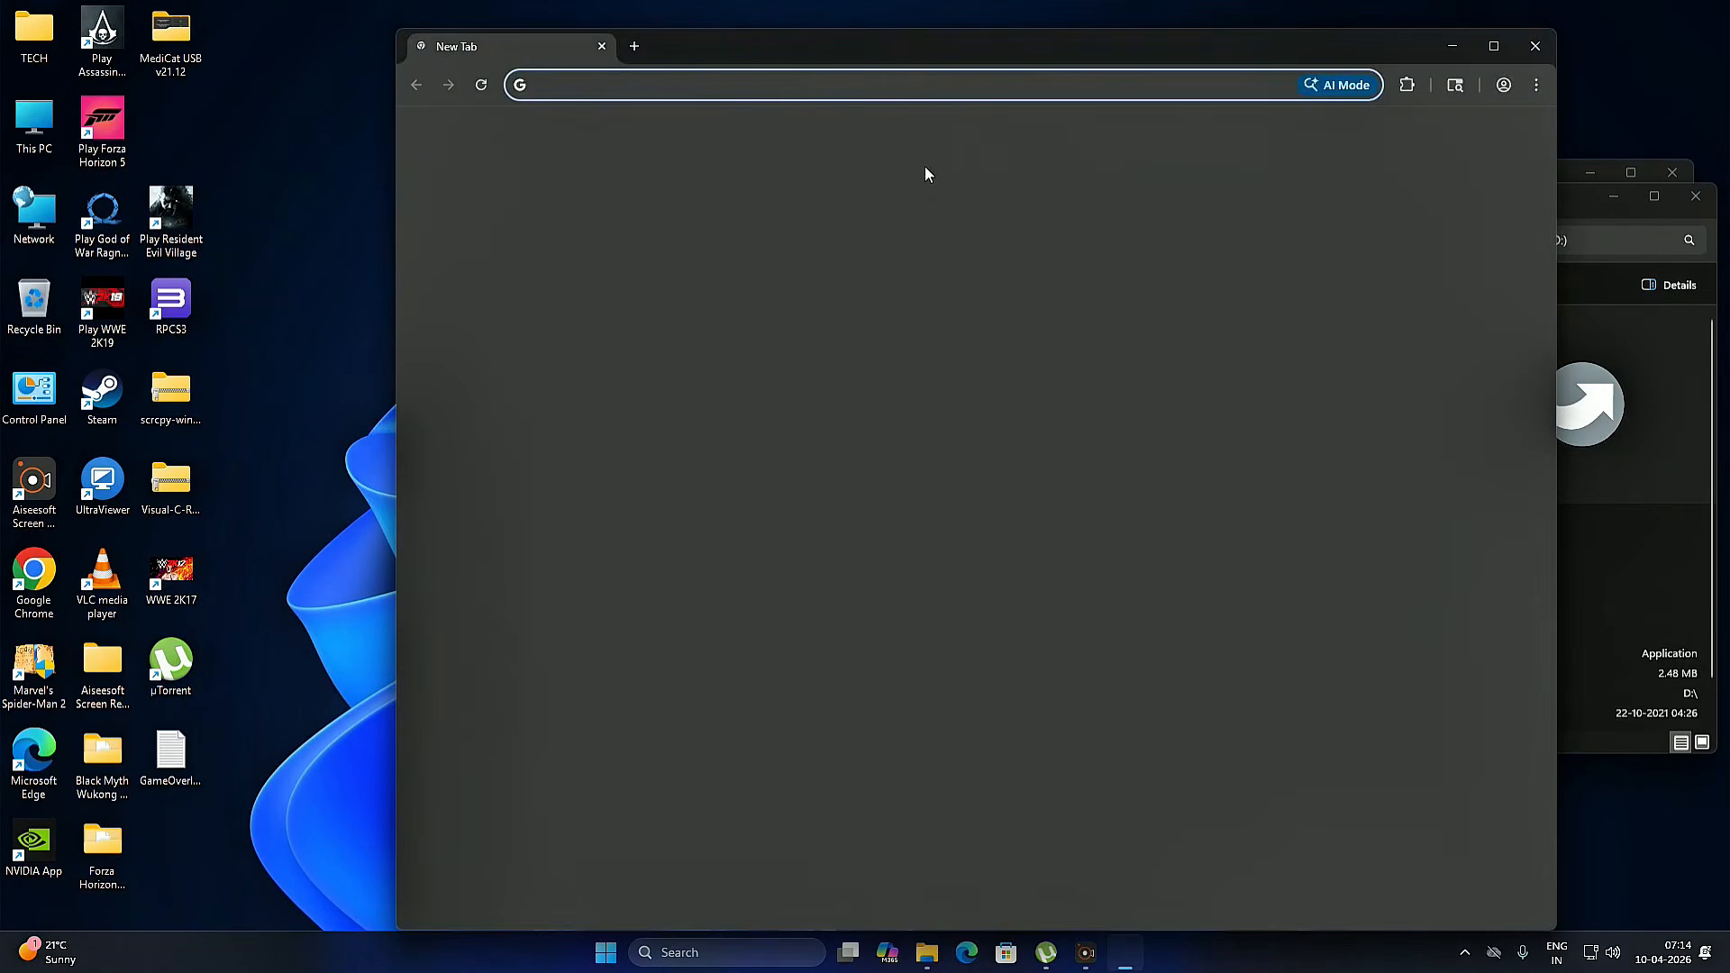
pyautogui.click(997, 87)
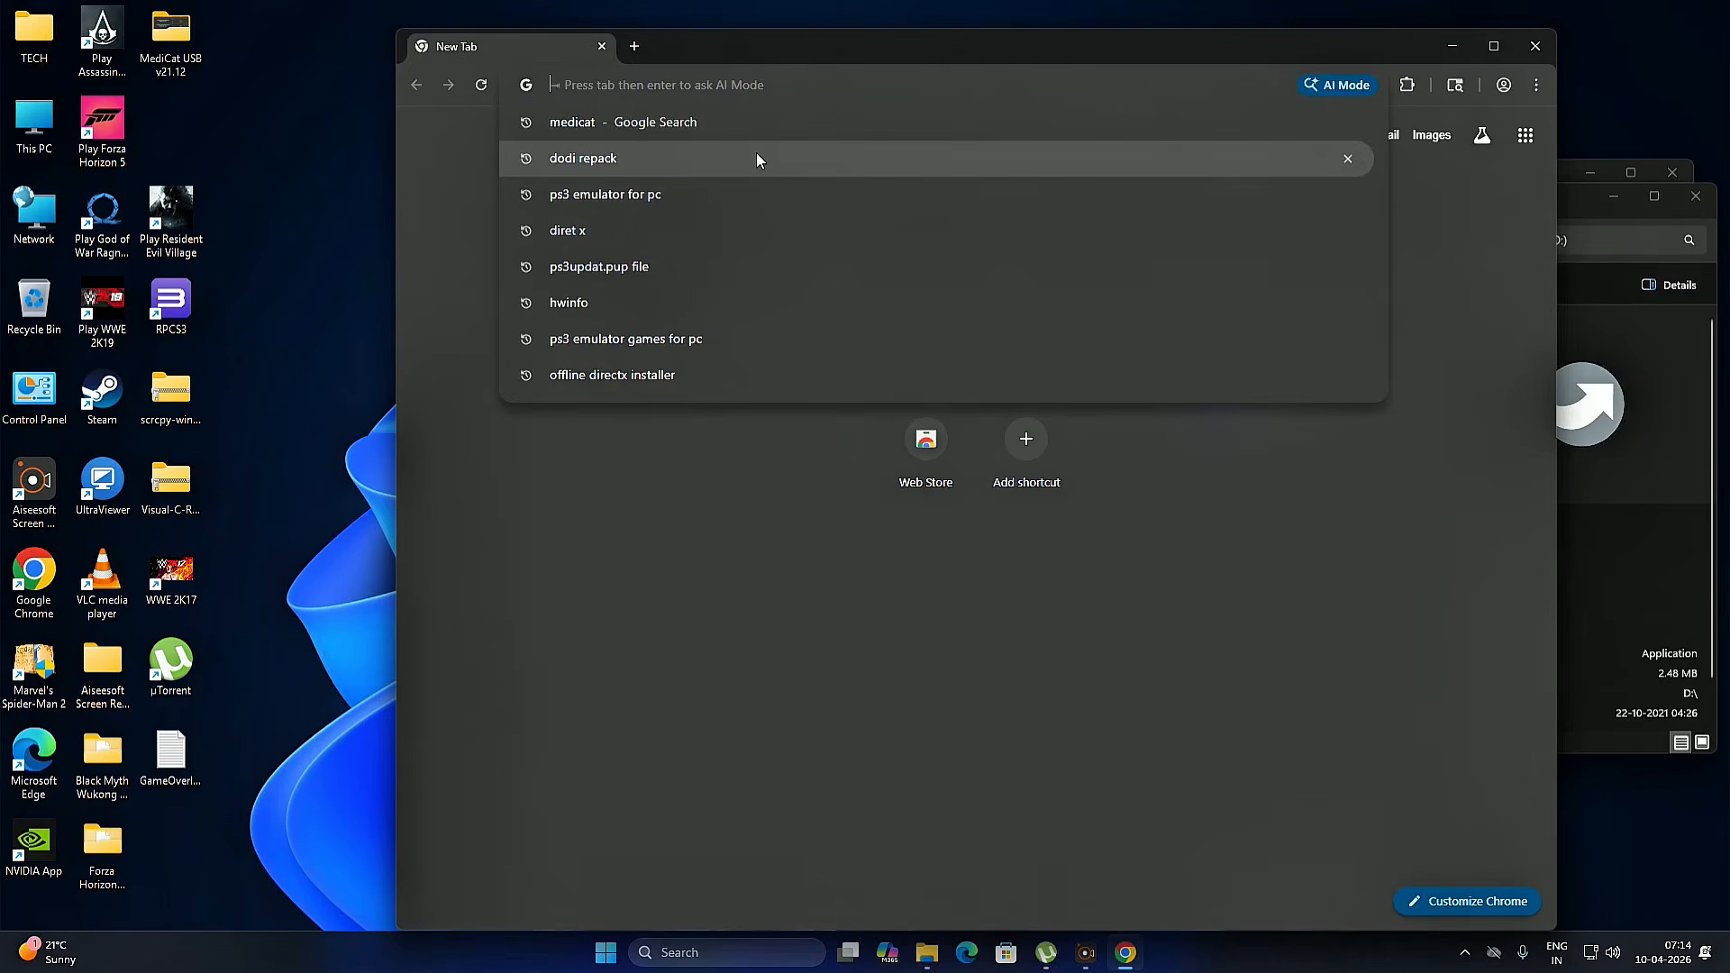
pyautogui.click(784, 130)
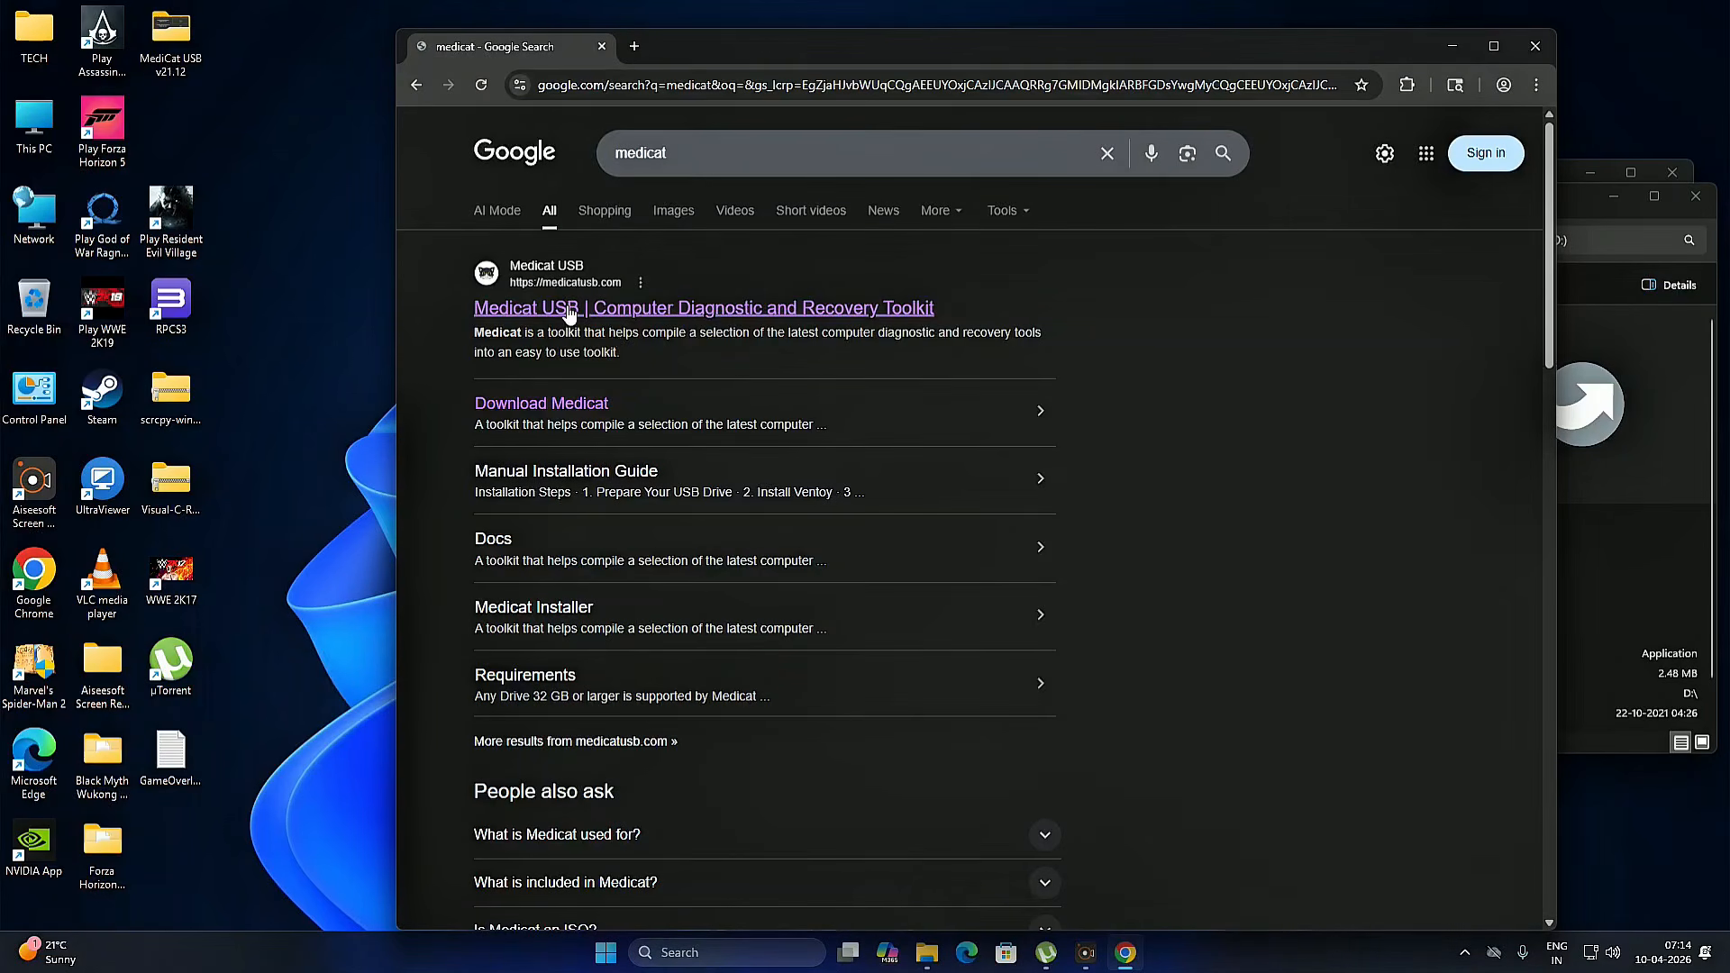
pyautogui.click(521, 412)
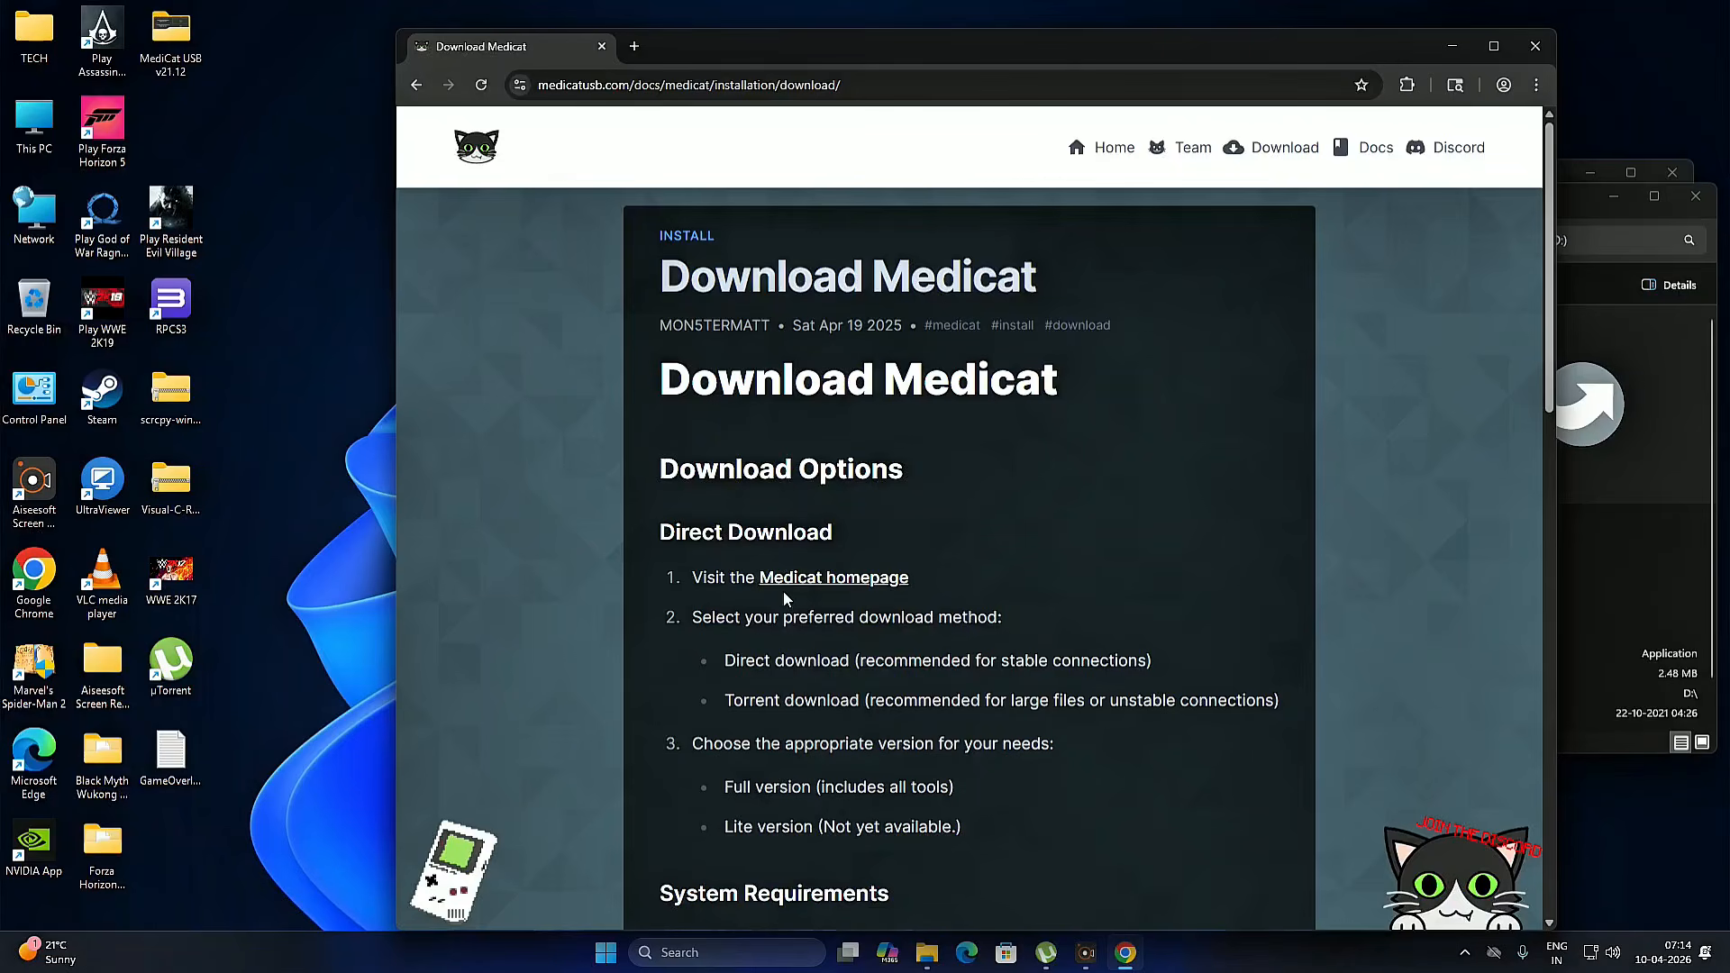
pyautogui.click(827, 578)
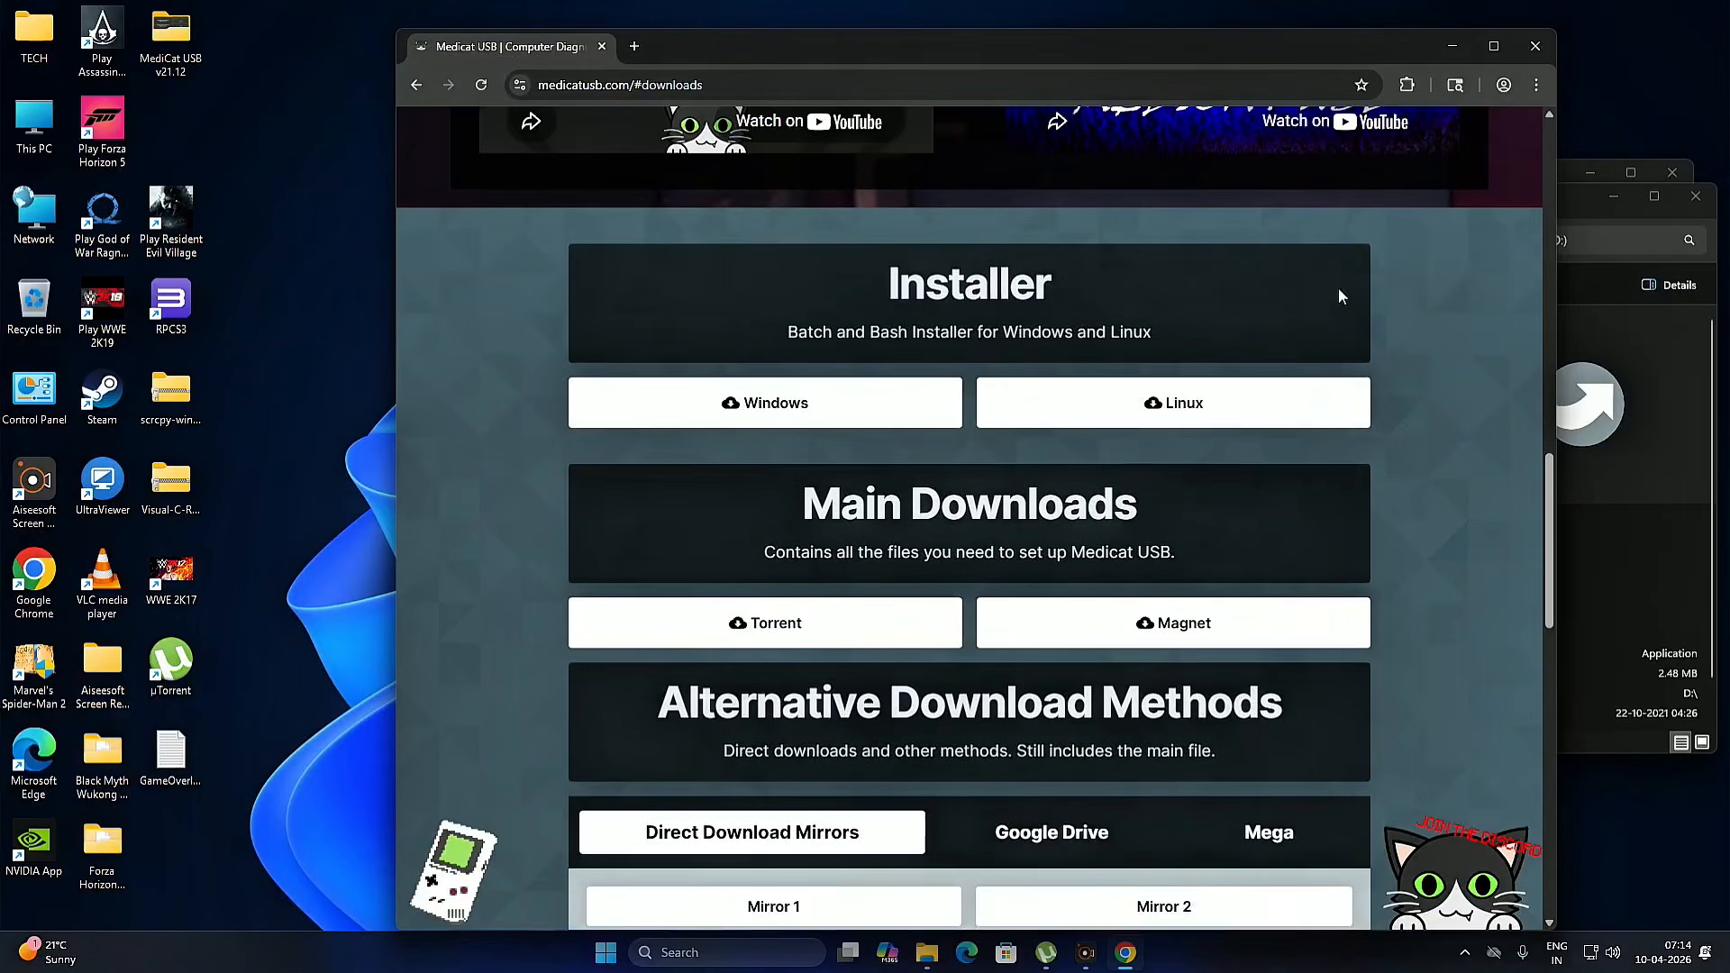
# - Review the installer, main and alternative download options, and download the Medicat torrent file from Main Downloads
pyautogui.scroll(-6, 1079, 637)
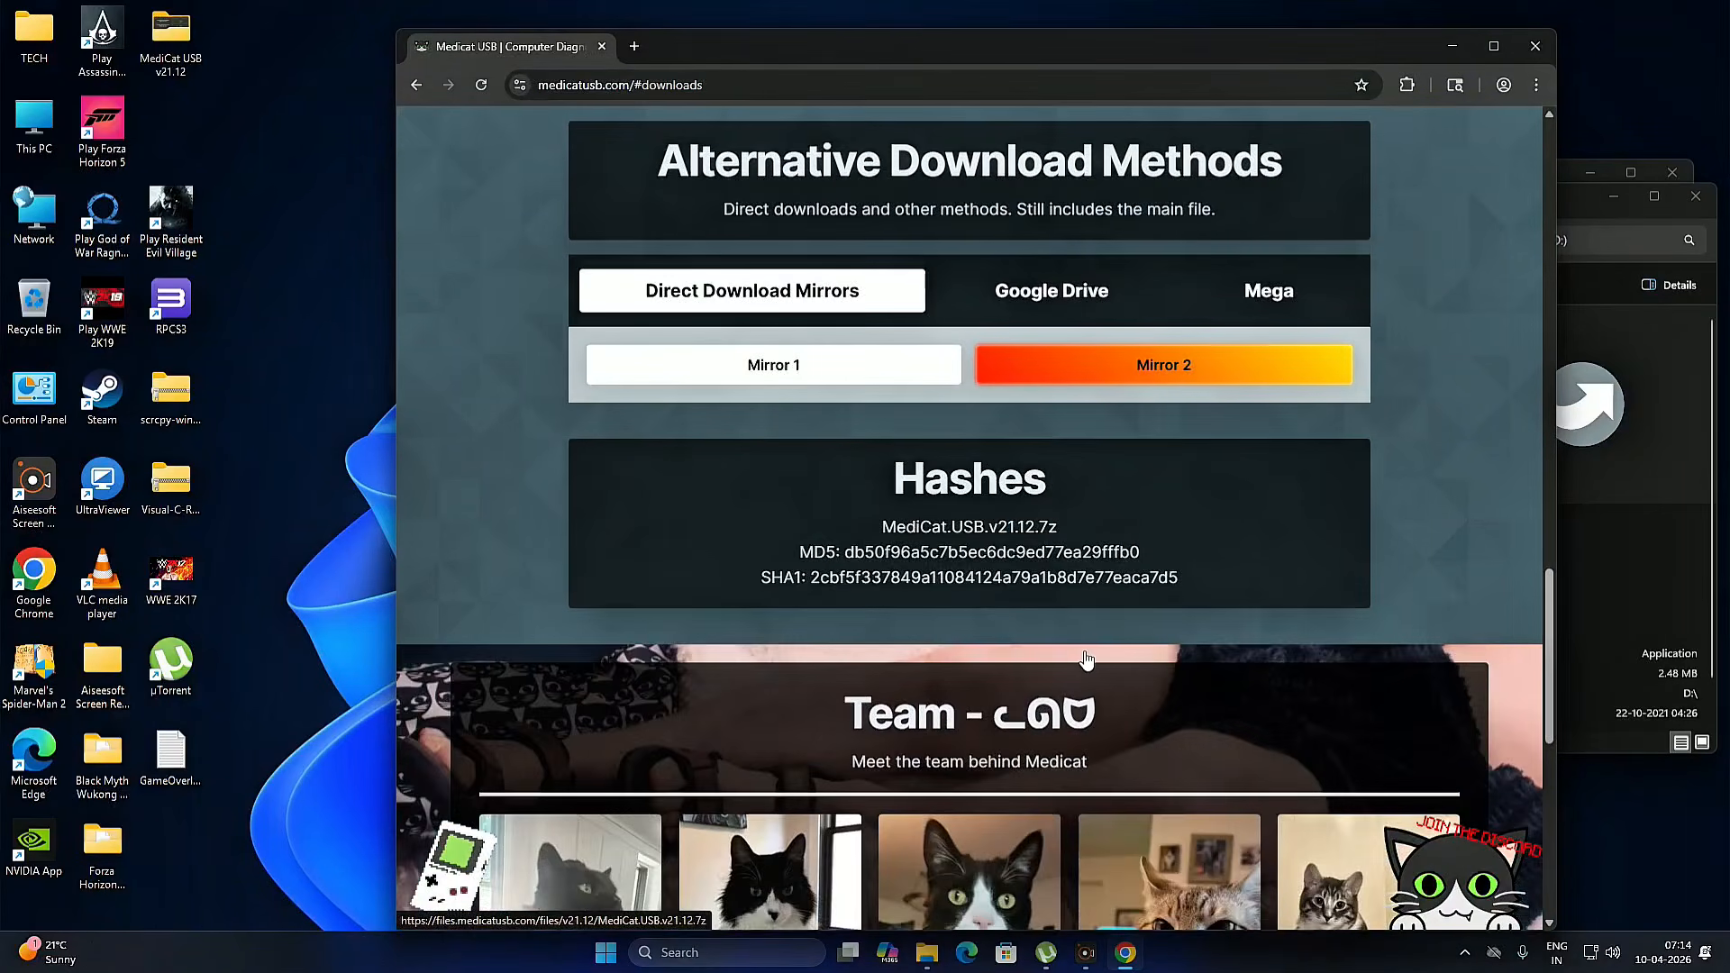
pyautogui.scroll(5, 1086, 654)
pyautogui.scroll(5, 1086, 654)
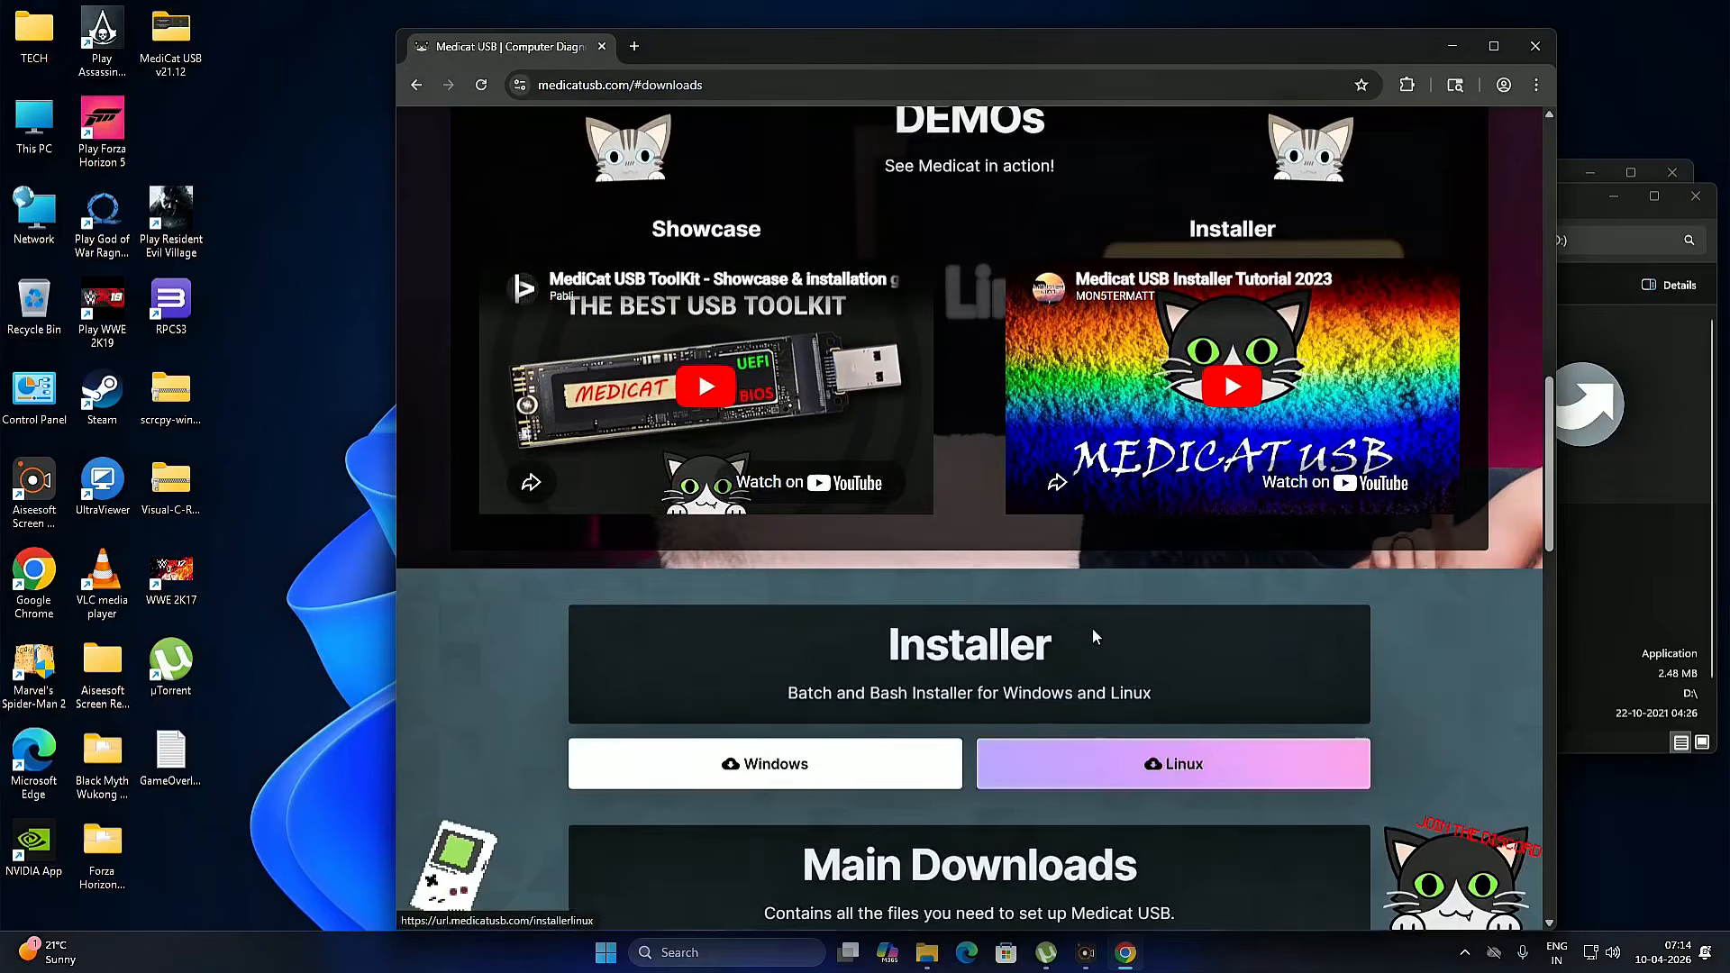
pyautogui.scroll(-7, 1092, 636)
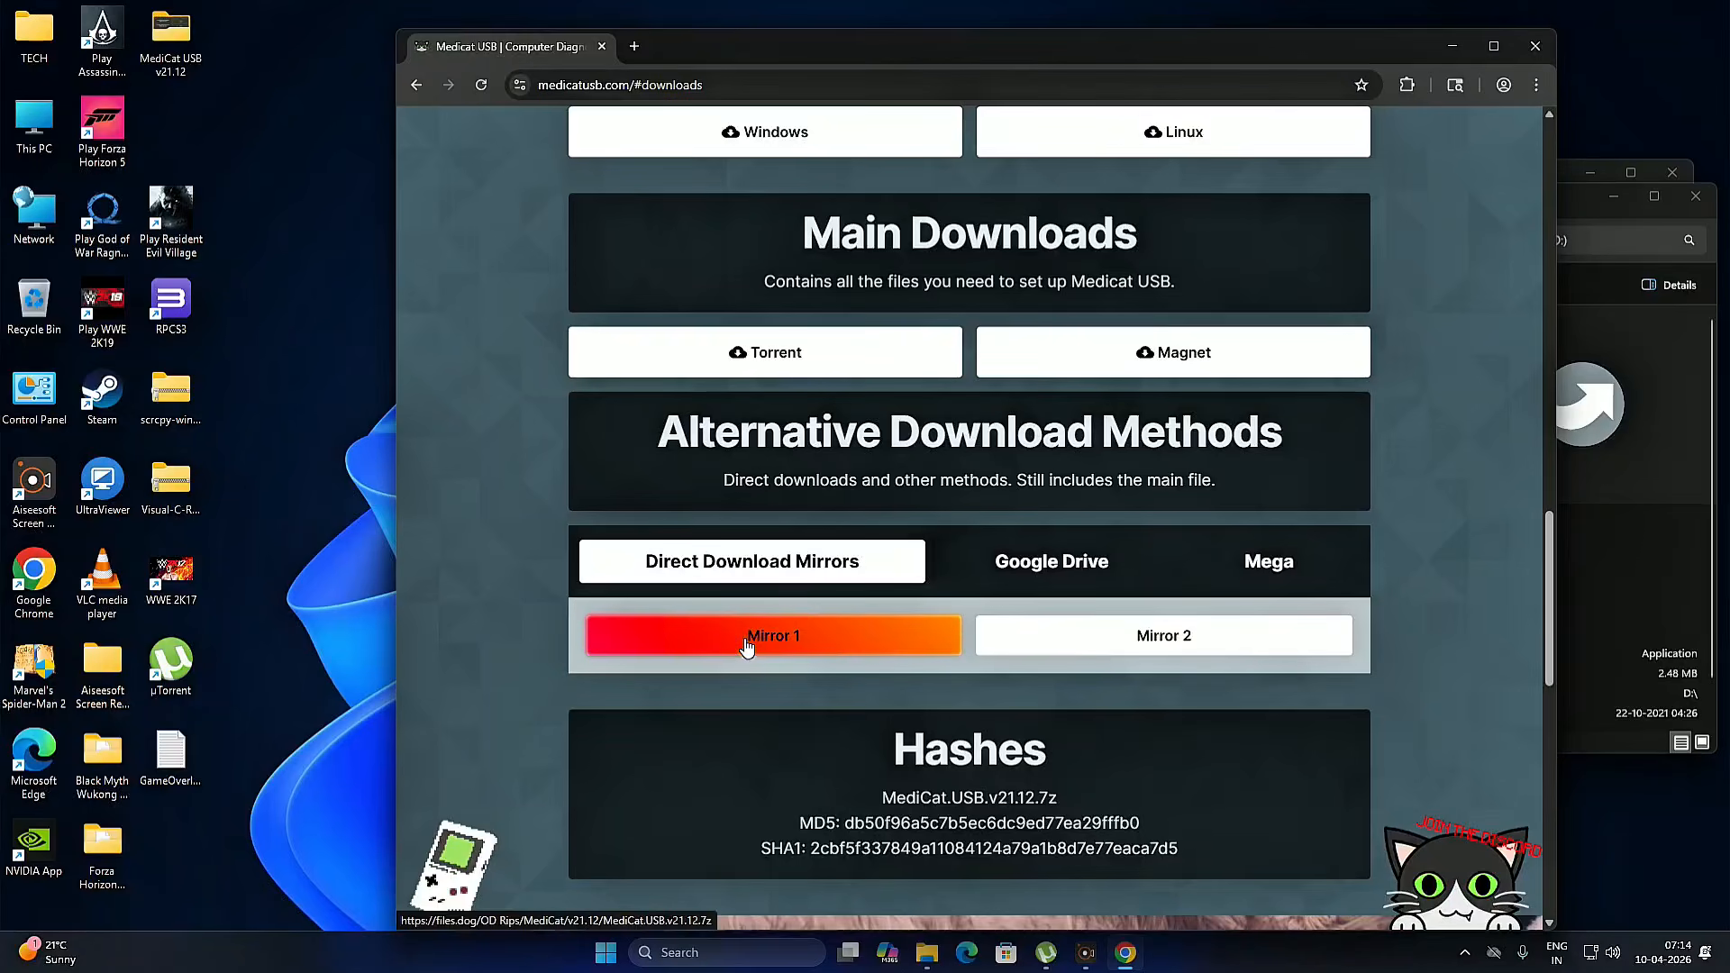
pyautogui.scroll(3, 968, 625)
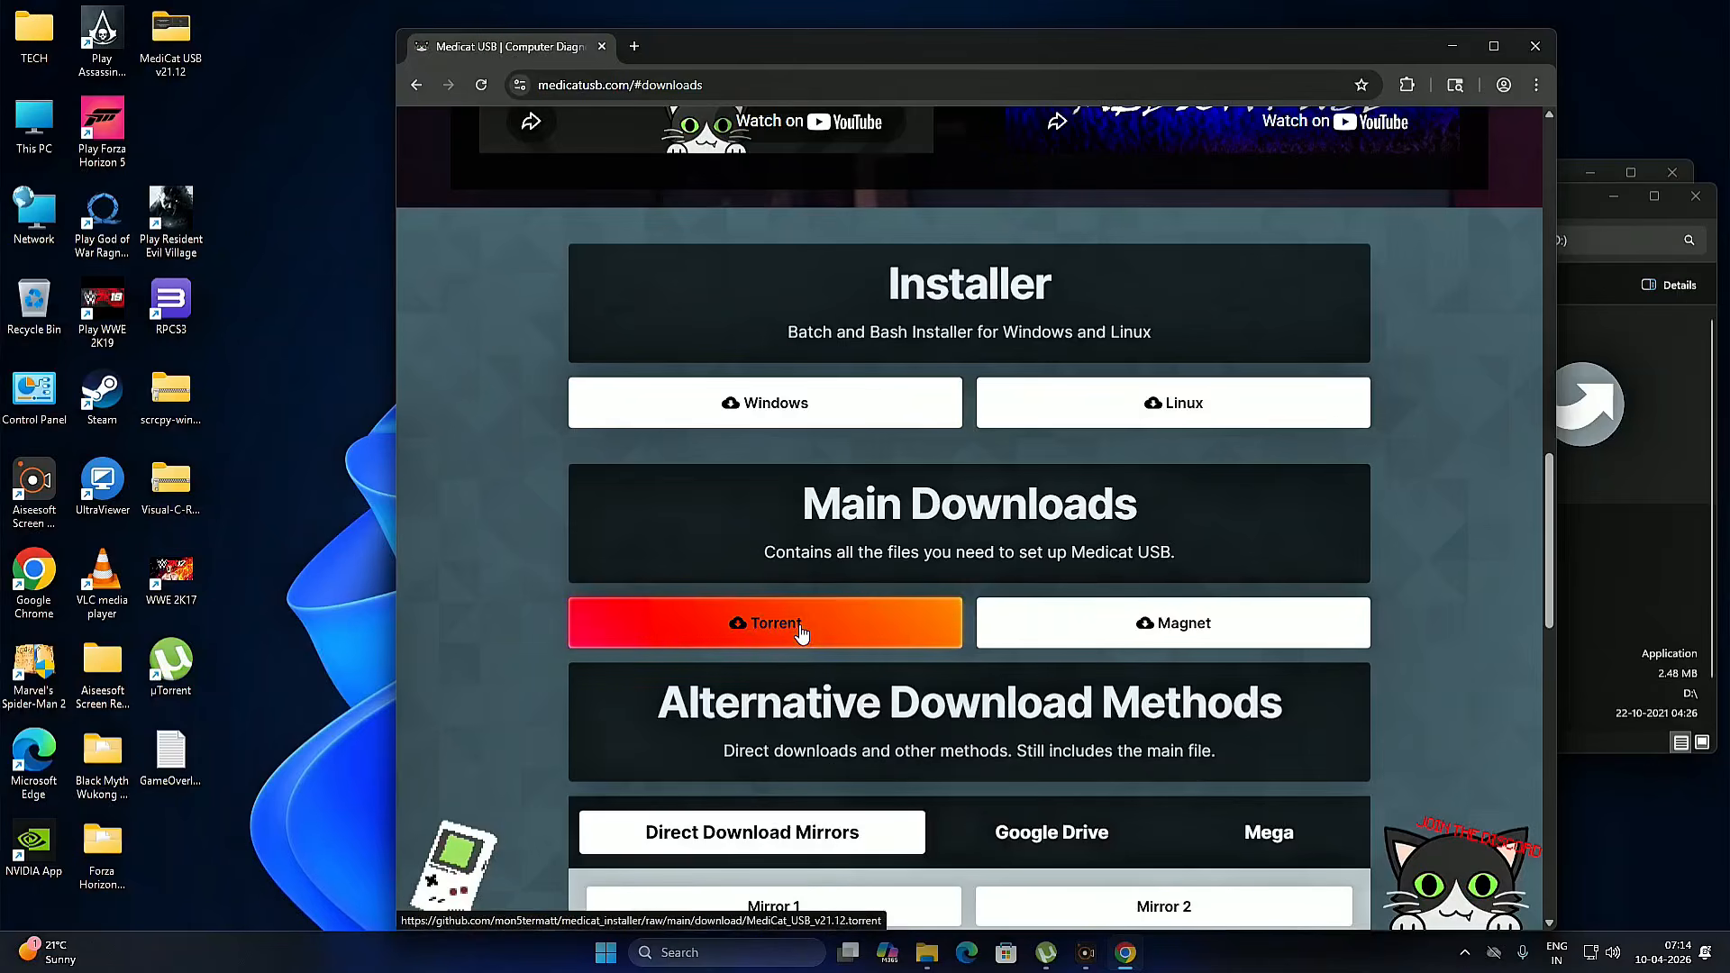
pyautogui.click(799, 628)
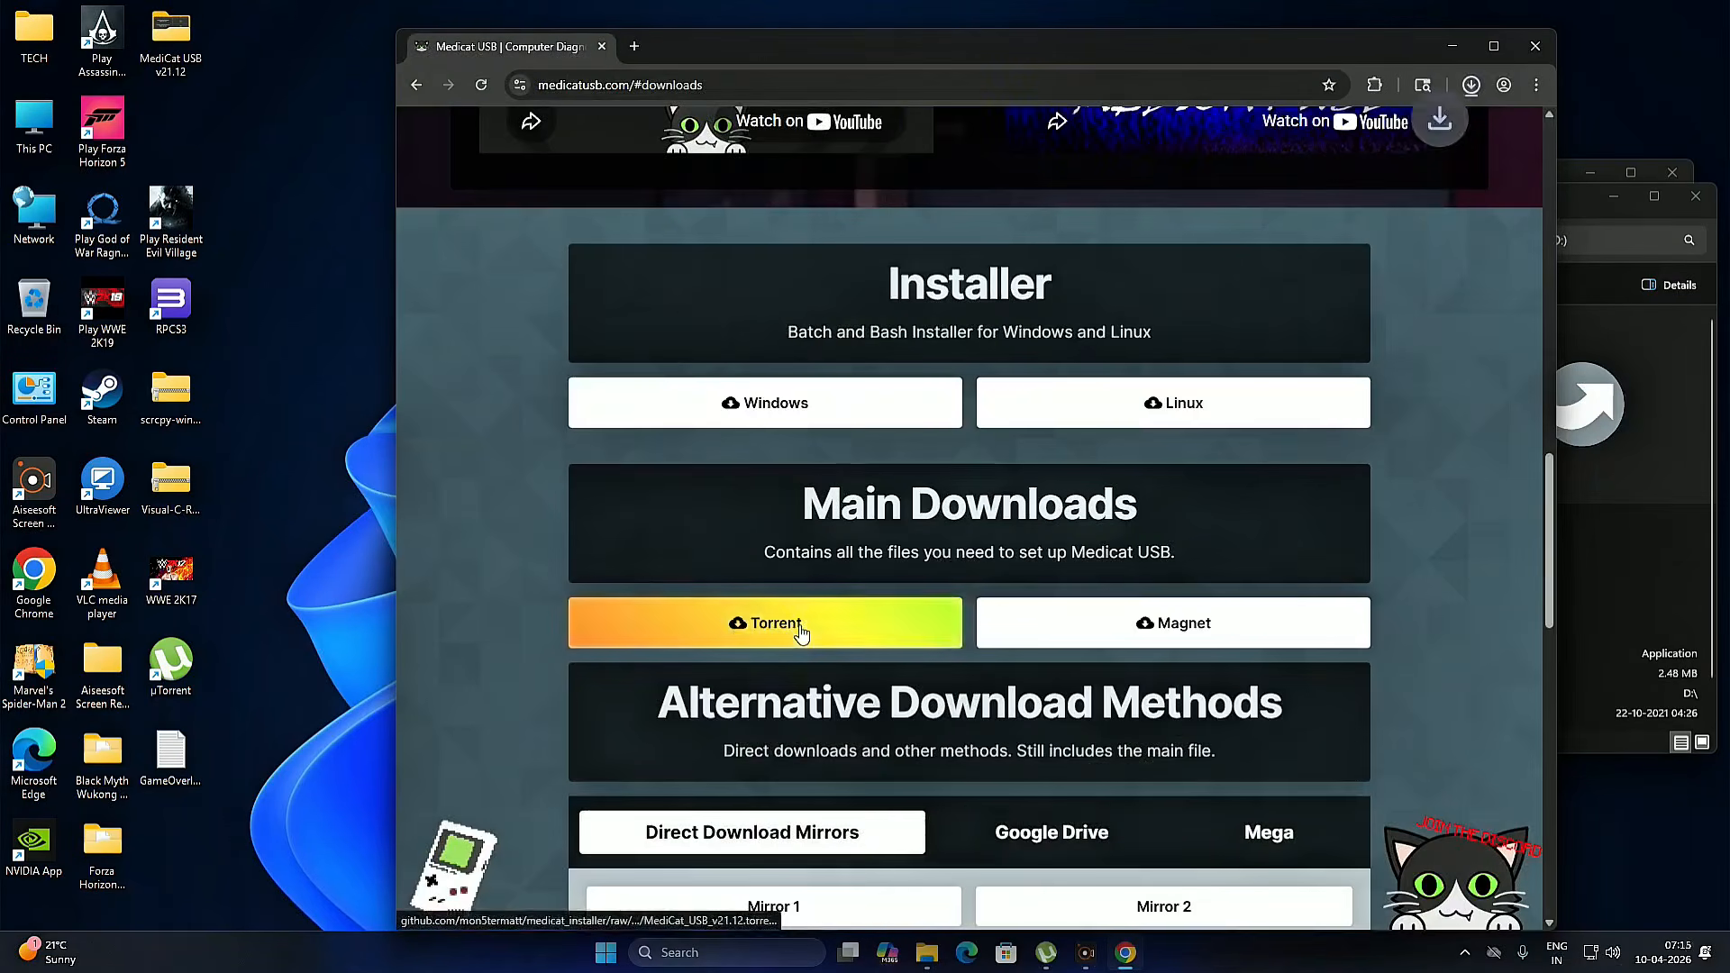
pyautogui.rightClick(806, 629)
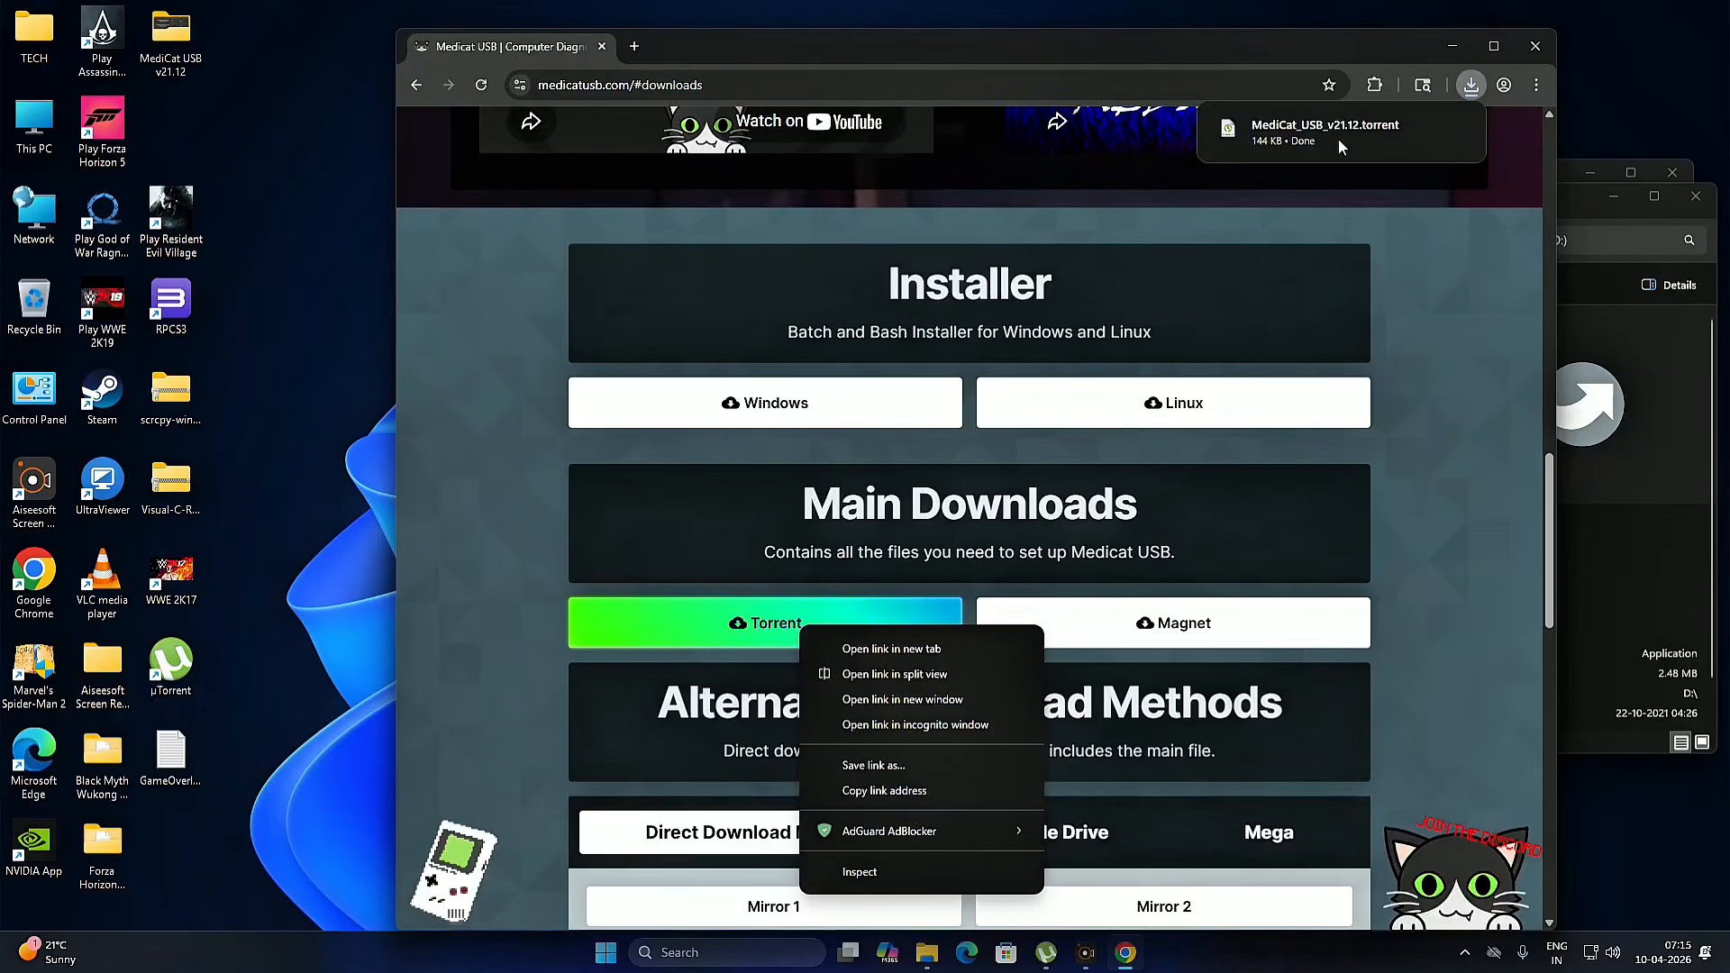
# - Open MediCat_USB_v21.12.torrent in µTorrent, add it with all contents selected and saved to Downloads, and close the µTorrent window
pyautogui.click(1285, 126)
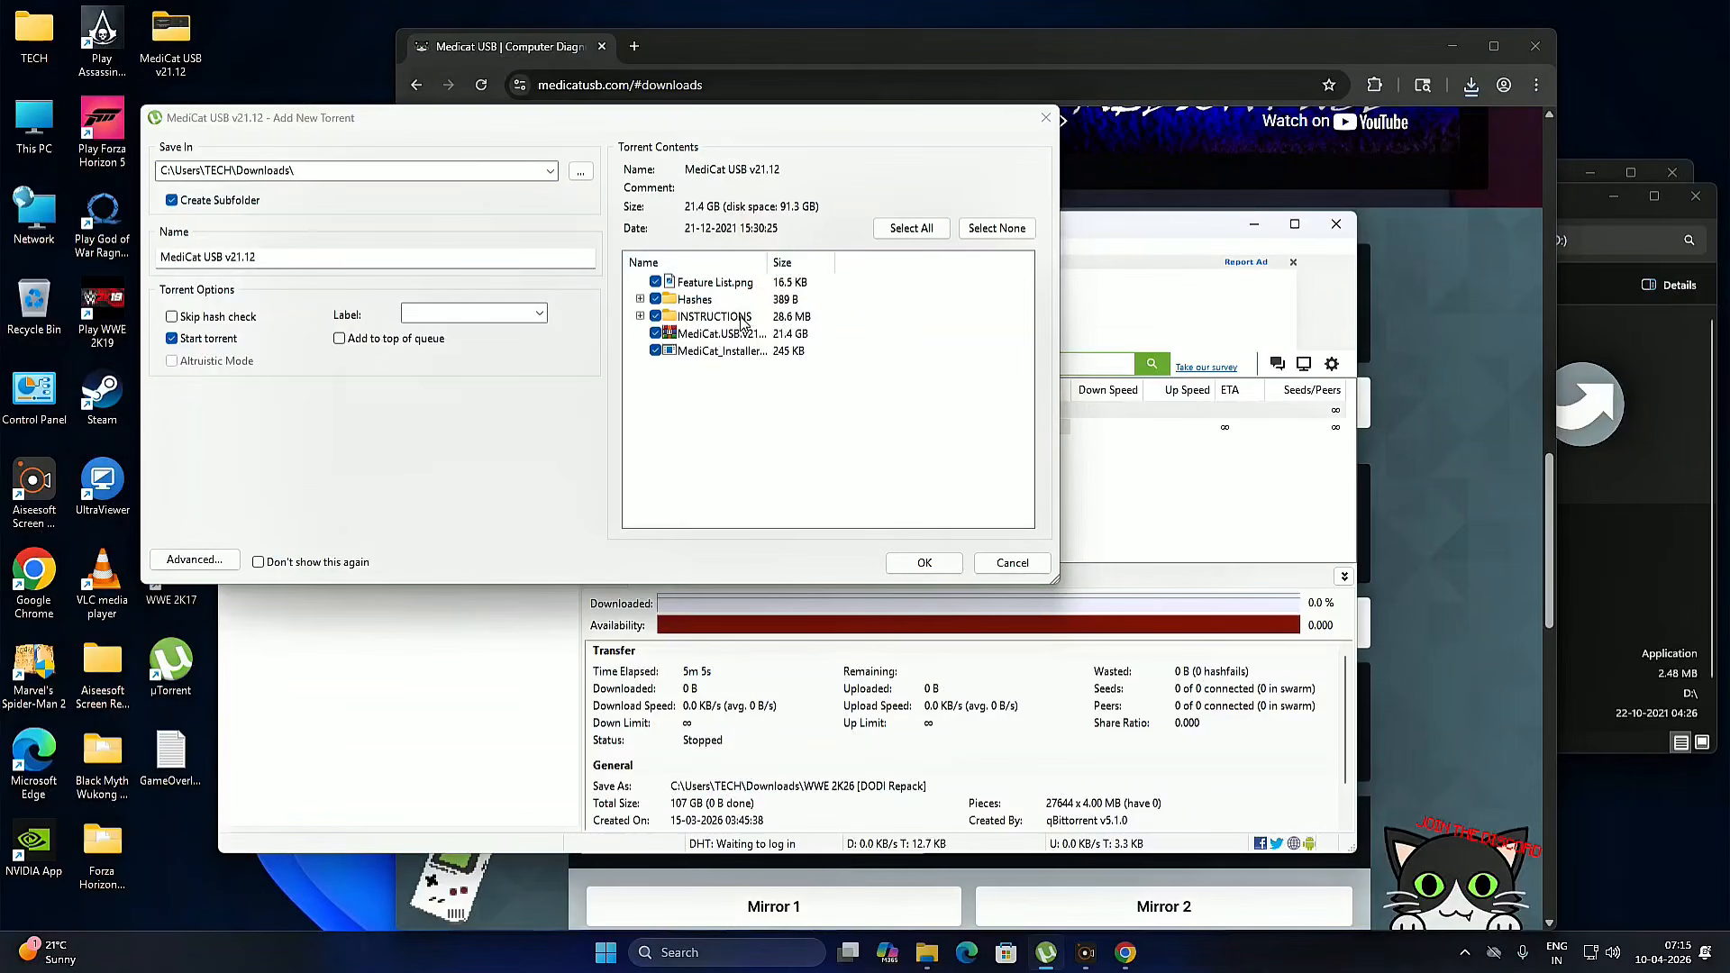
pyautogui.click(931, 565)
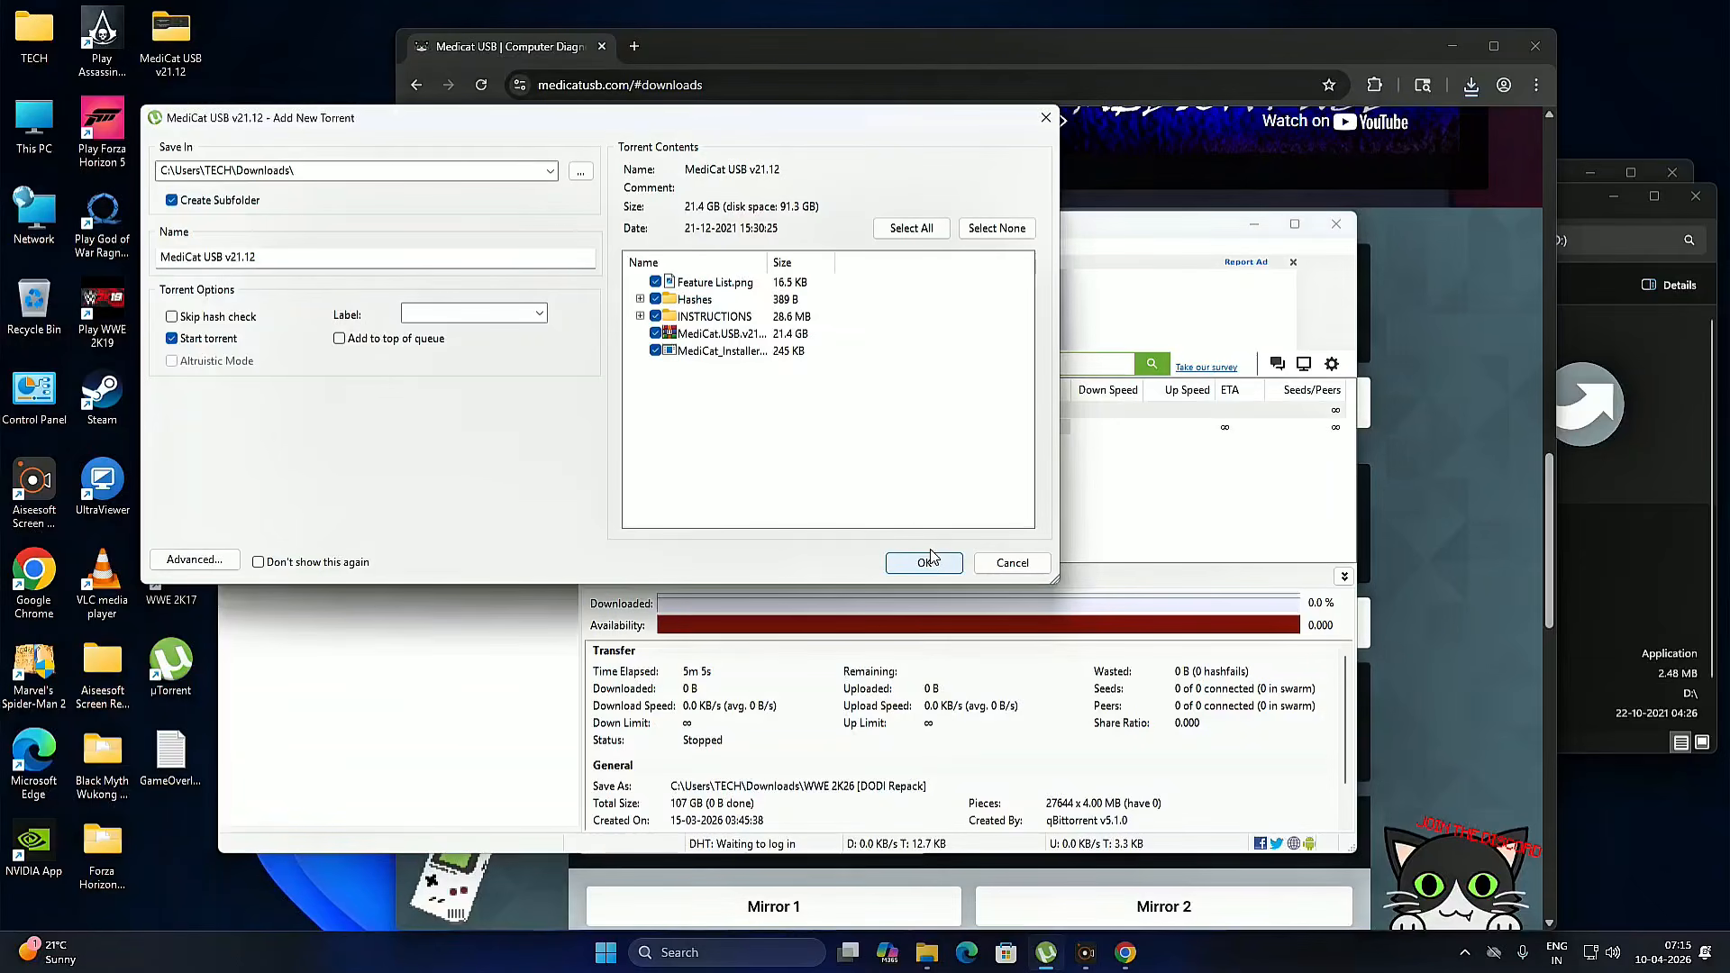
pyautogui.click(1001, 566)
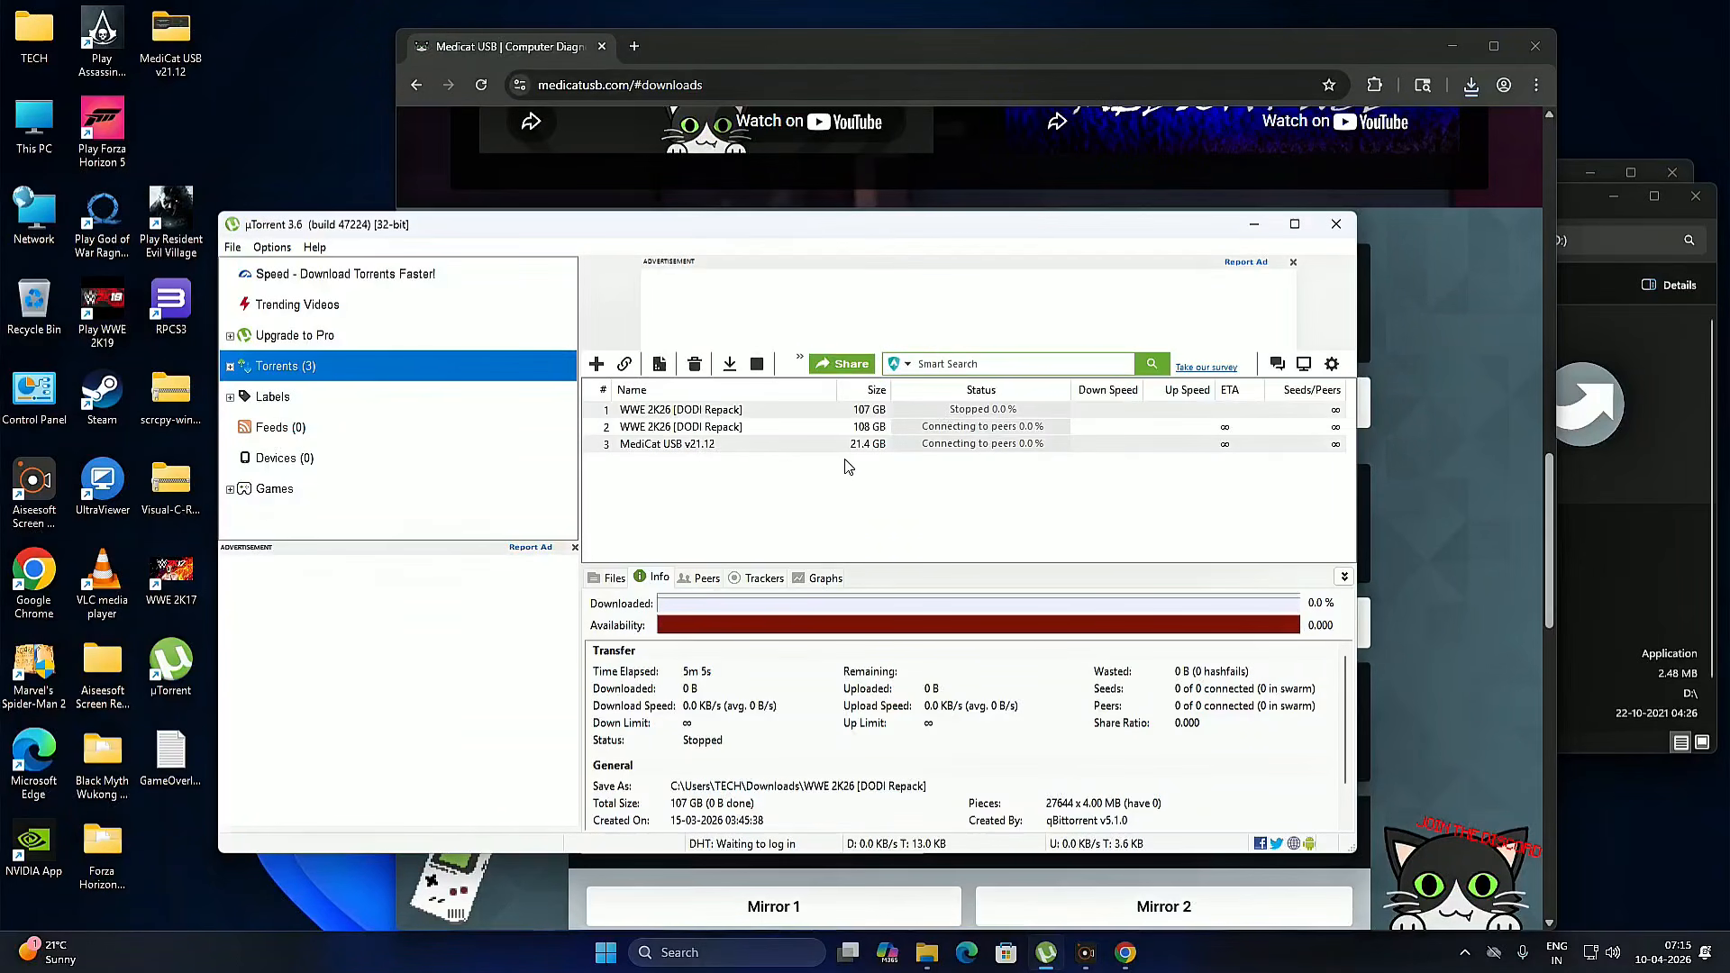
pyautogui.click(1341, 225)
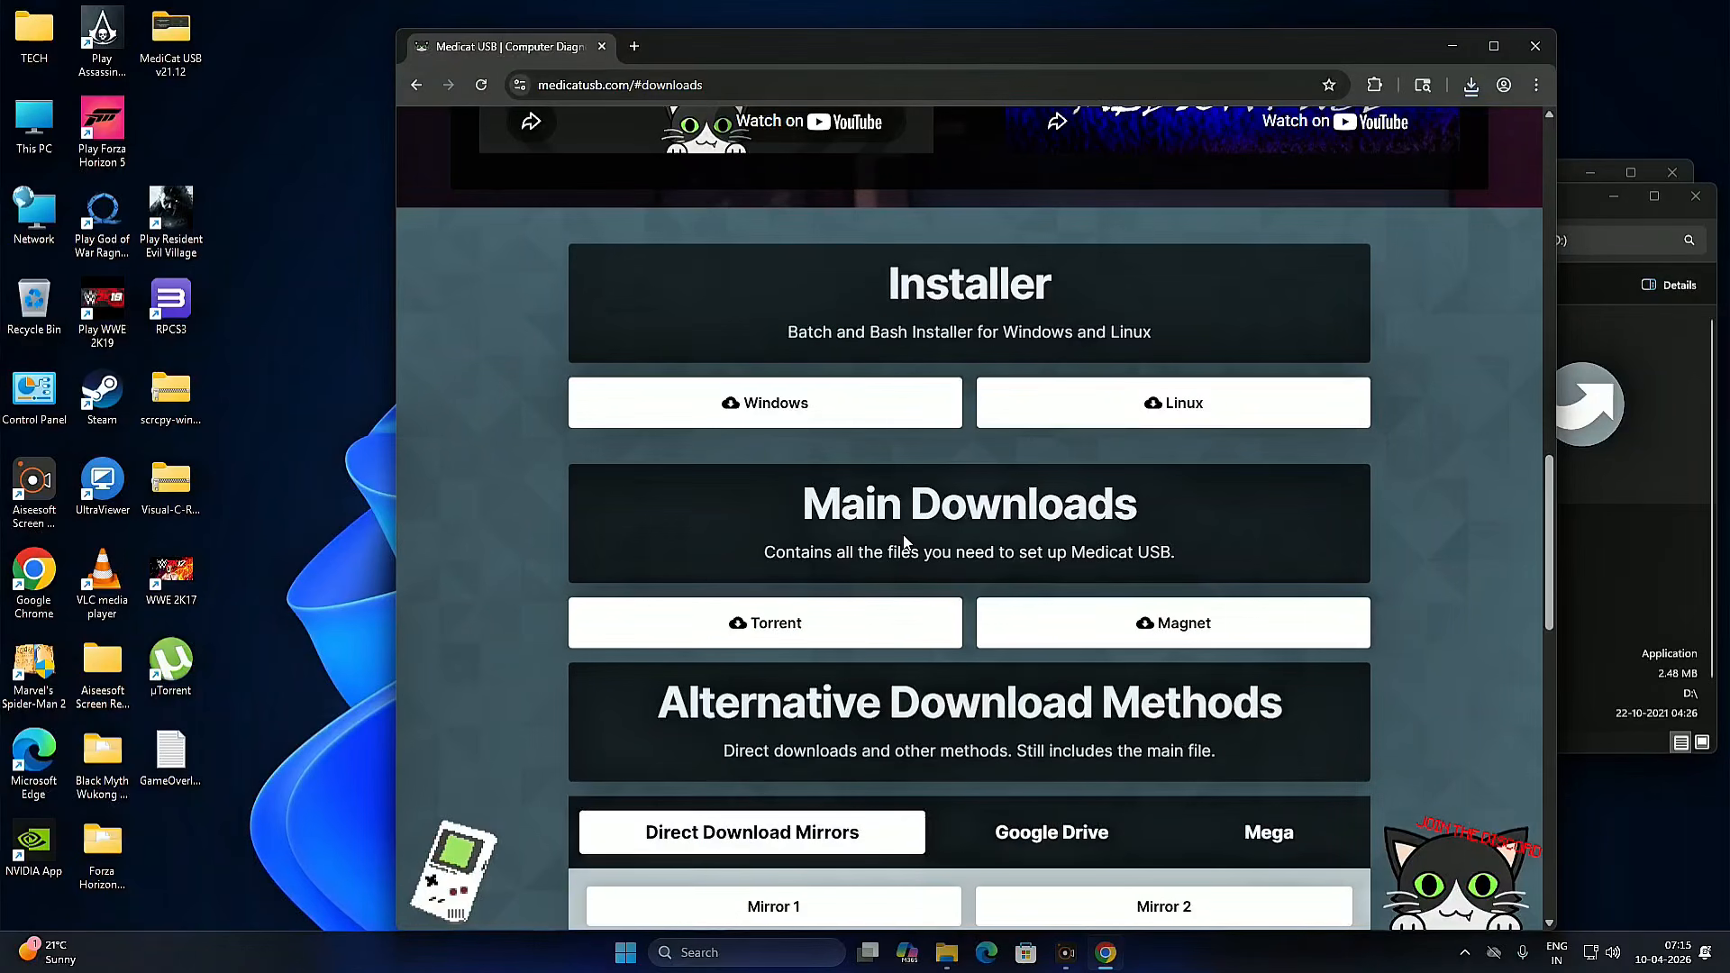
# - Try to download the MediCat archive from Mirror 1 of the direct download mirrors
pyautogui.scroll(-2, 906, 542)
pyautogui.scroll(-1, 1291, 732)
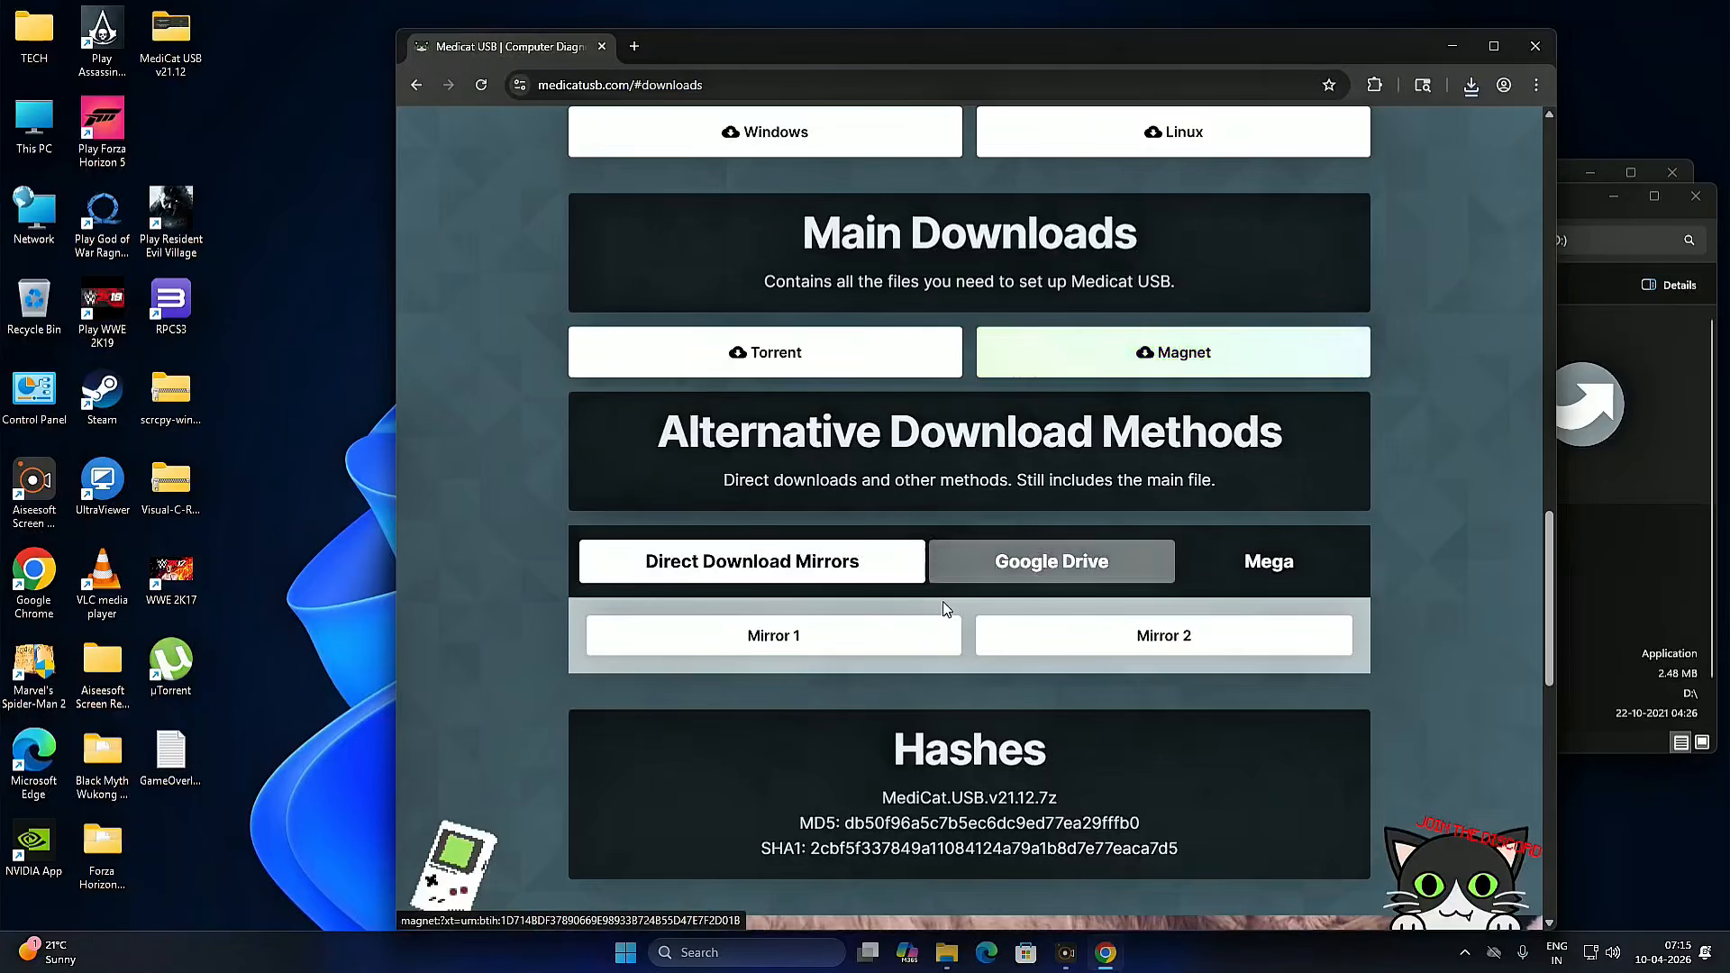
pyautogui.click(745, 645)
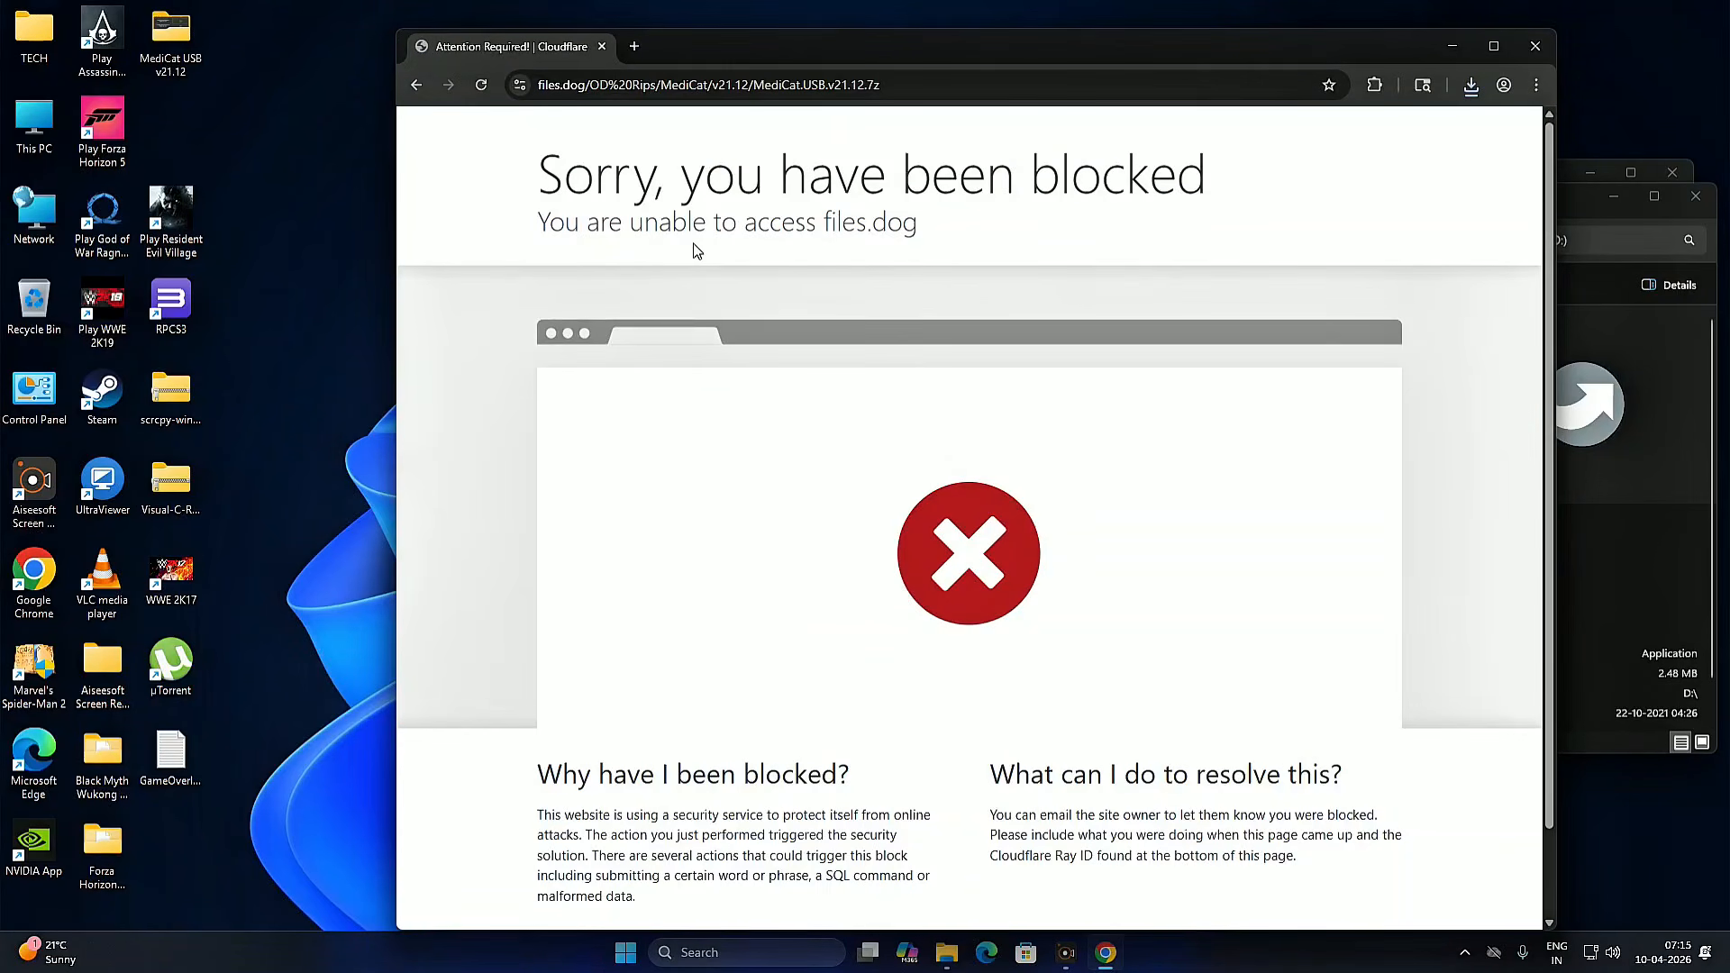
# - Return to the MediCat downloads page and start downloading the archive from Mirror 2, checking it in the recent downloads
pyautogui.click(420, 84)
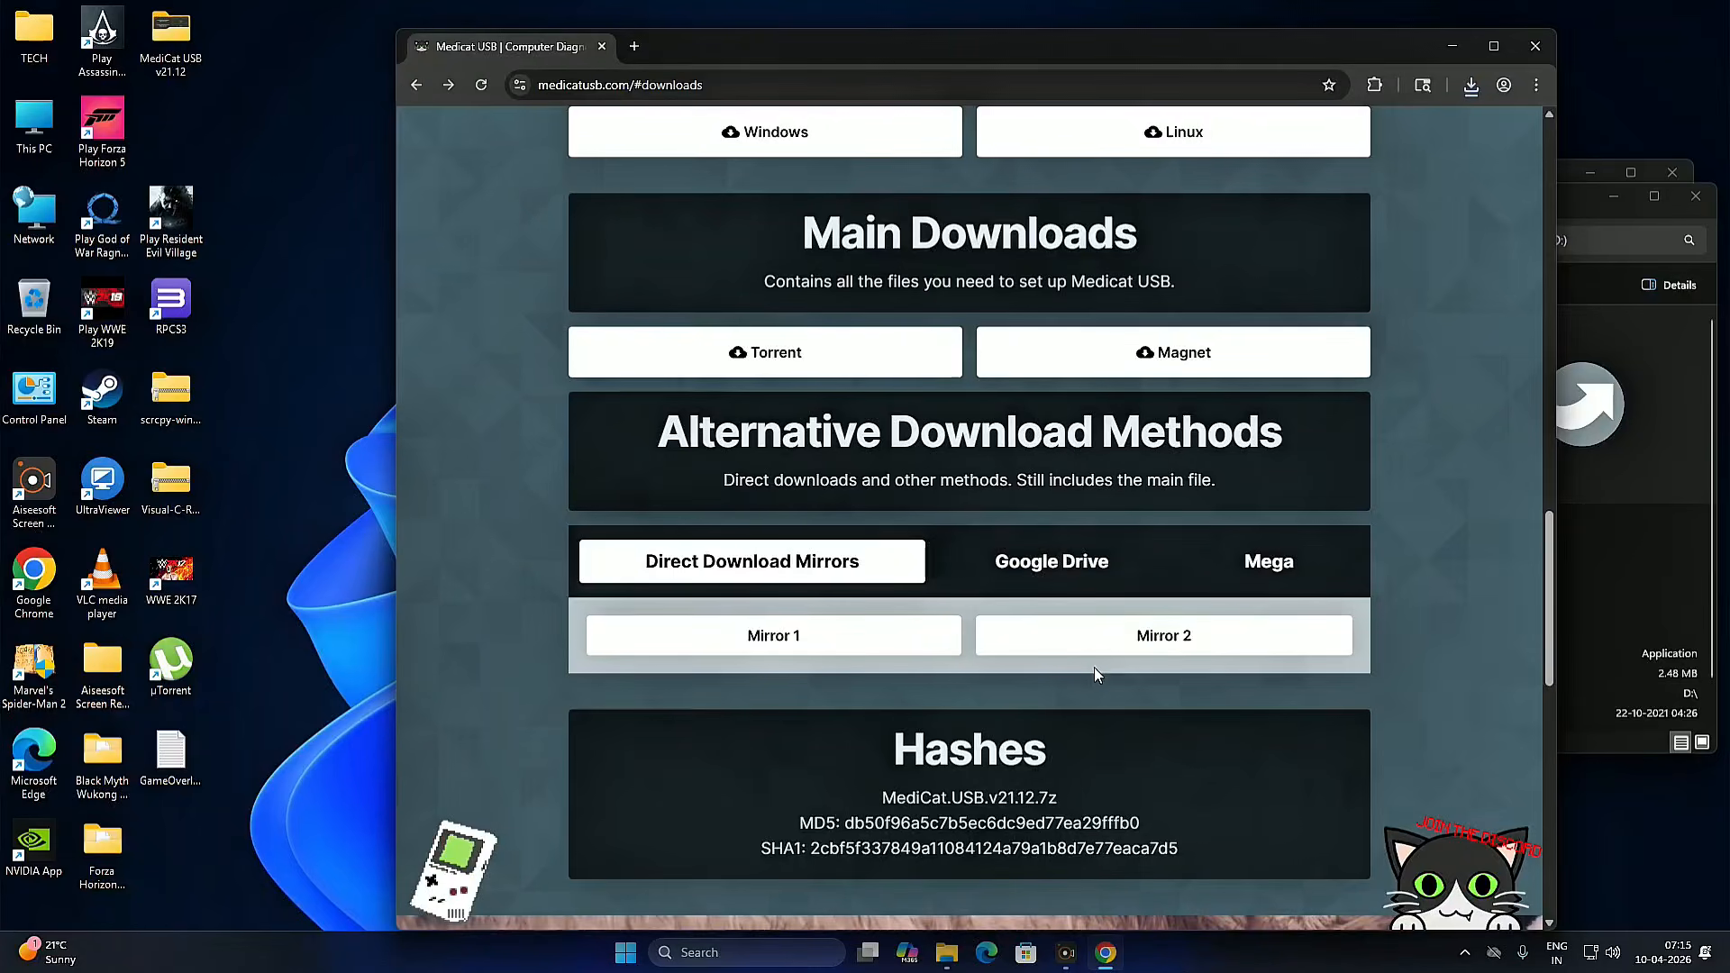
pyautogui.click(1108, 639)
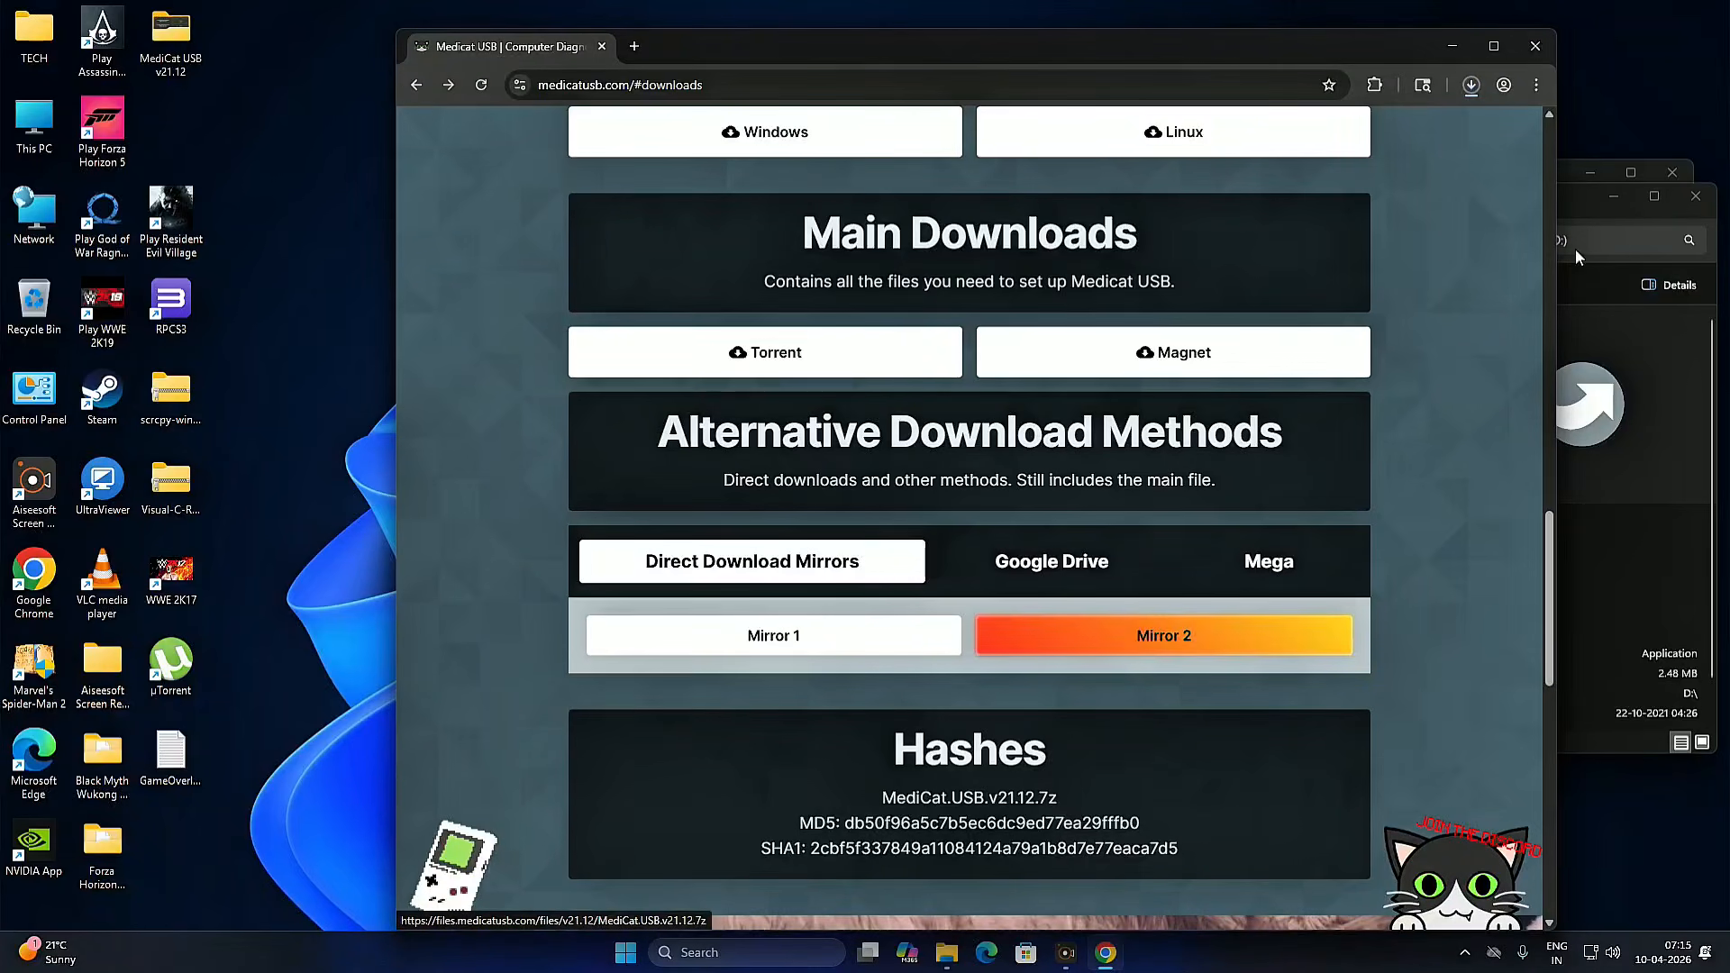
pyautogui.click(1482, 89)
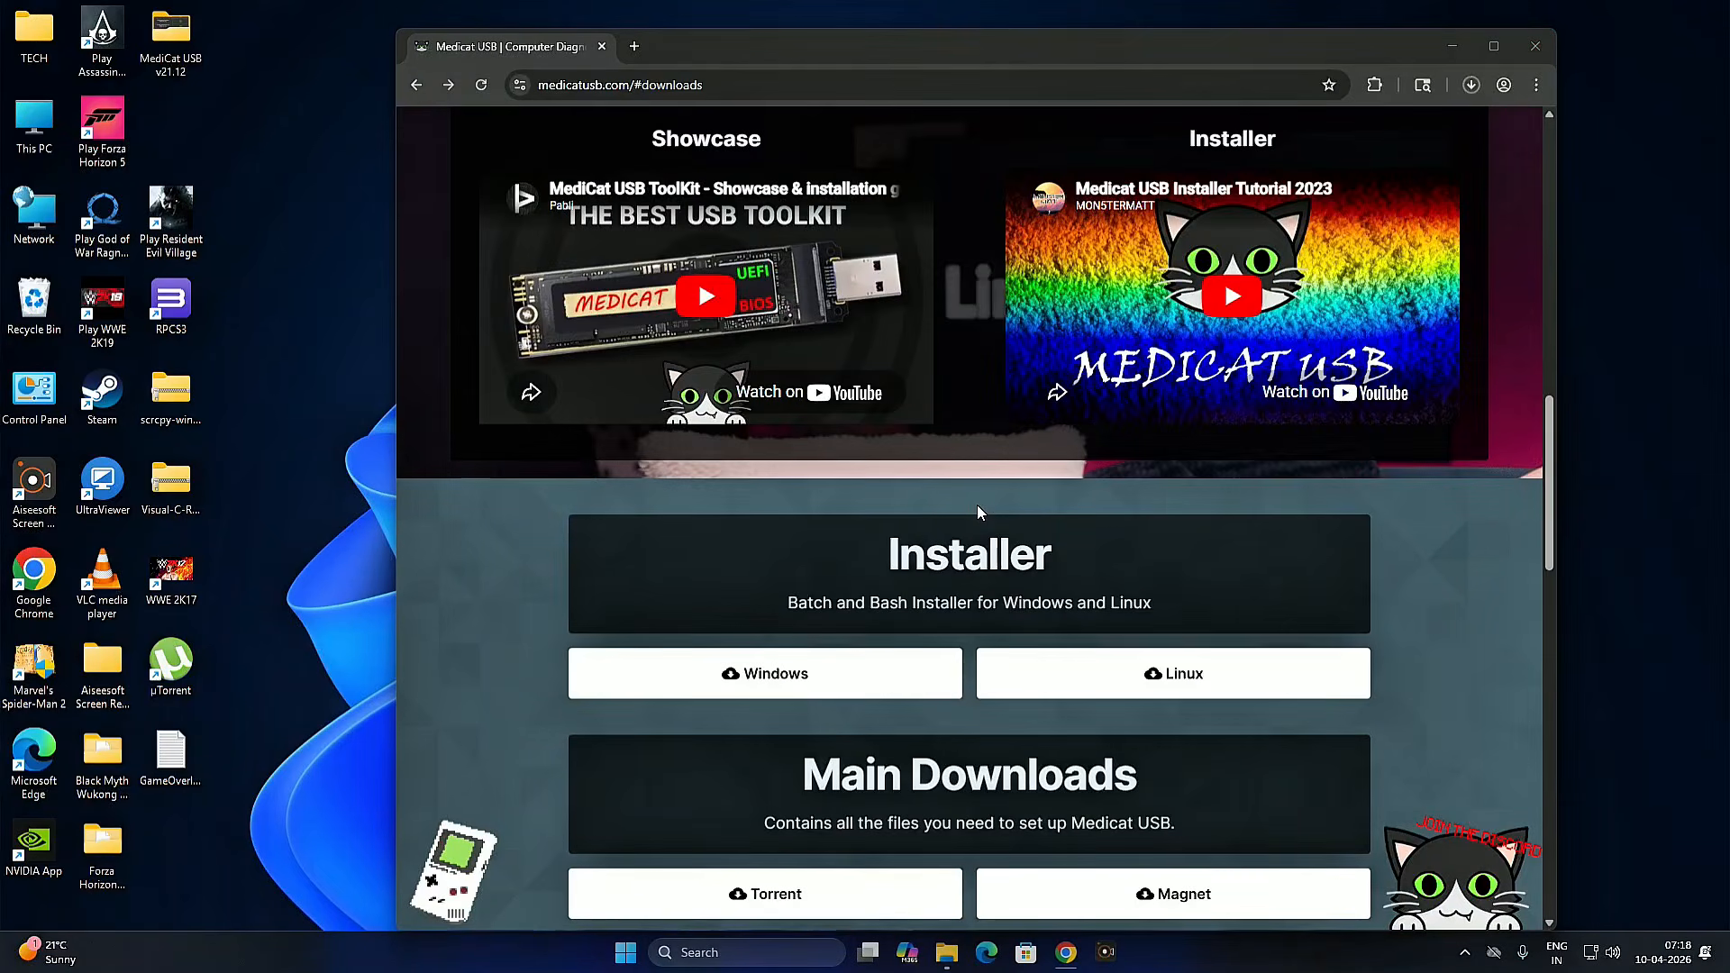
# - Review the Windows installer, the recent download history and the Direct Download Mirrors, and minimize the browser
pyautogui.scroll(-2, 977, 505)
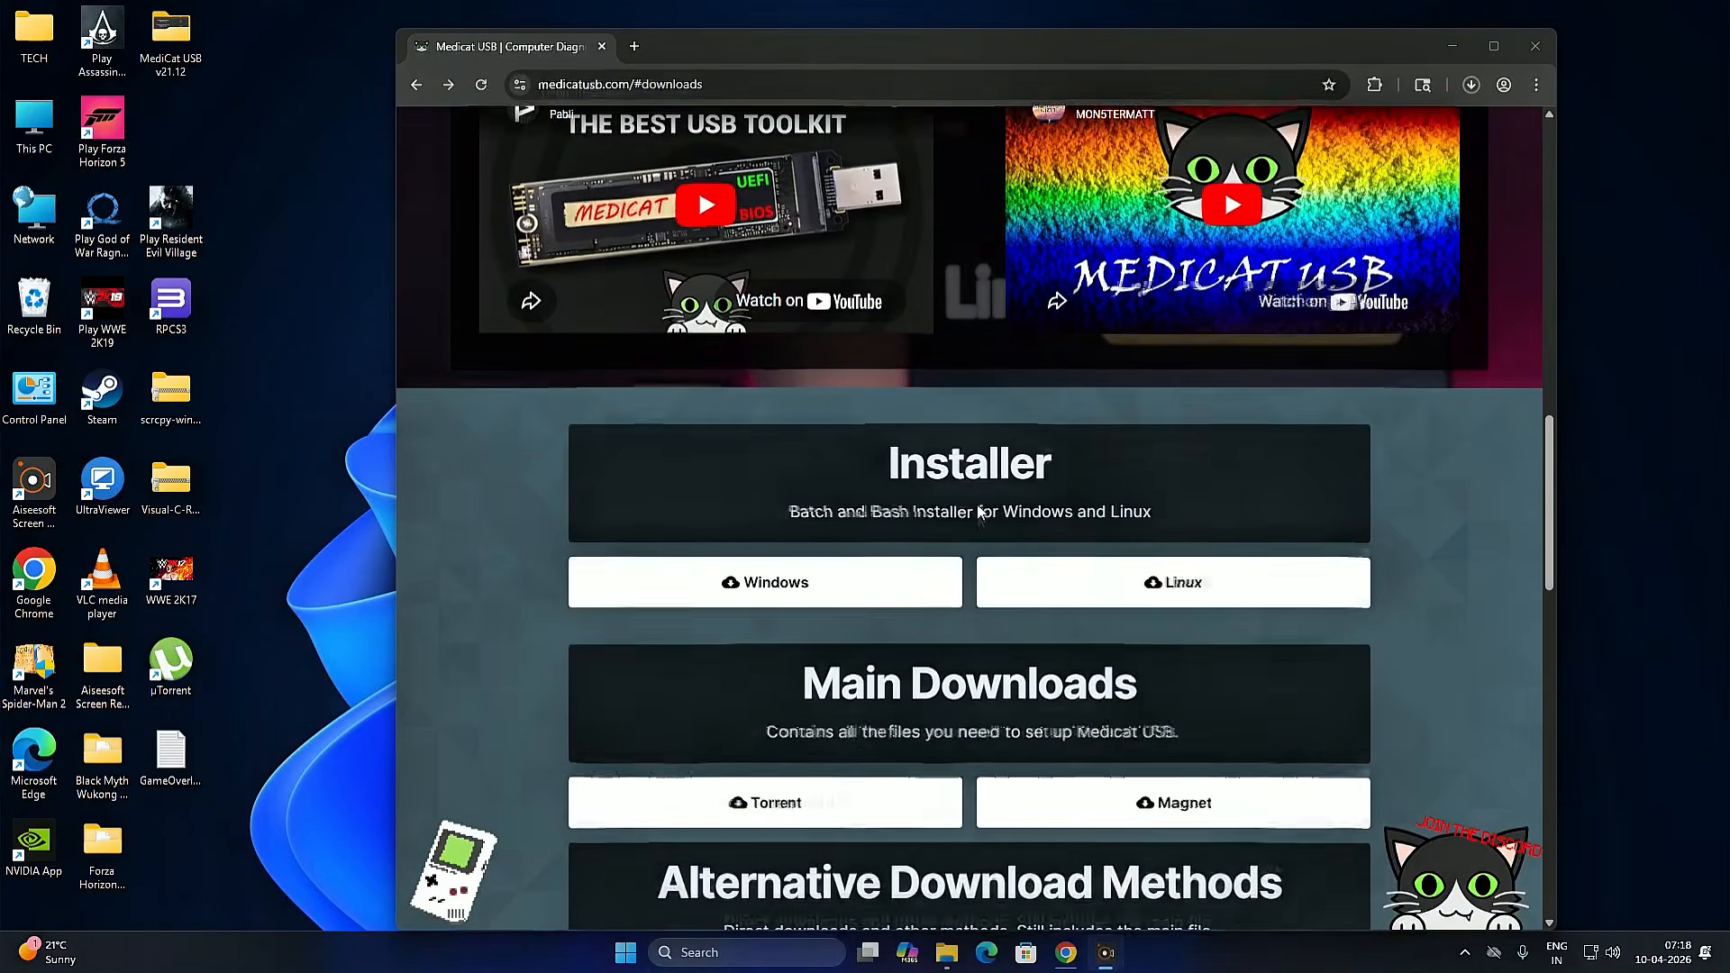
pyautogui.scroll(-2, 980, 510)
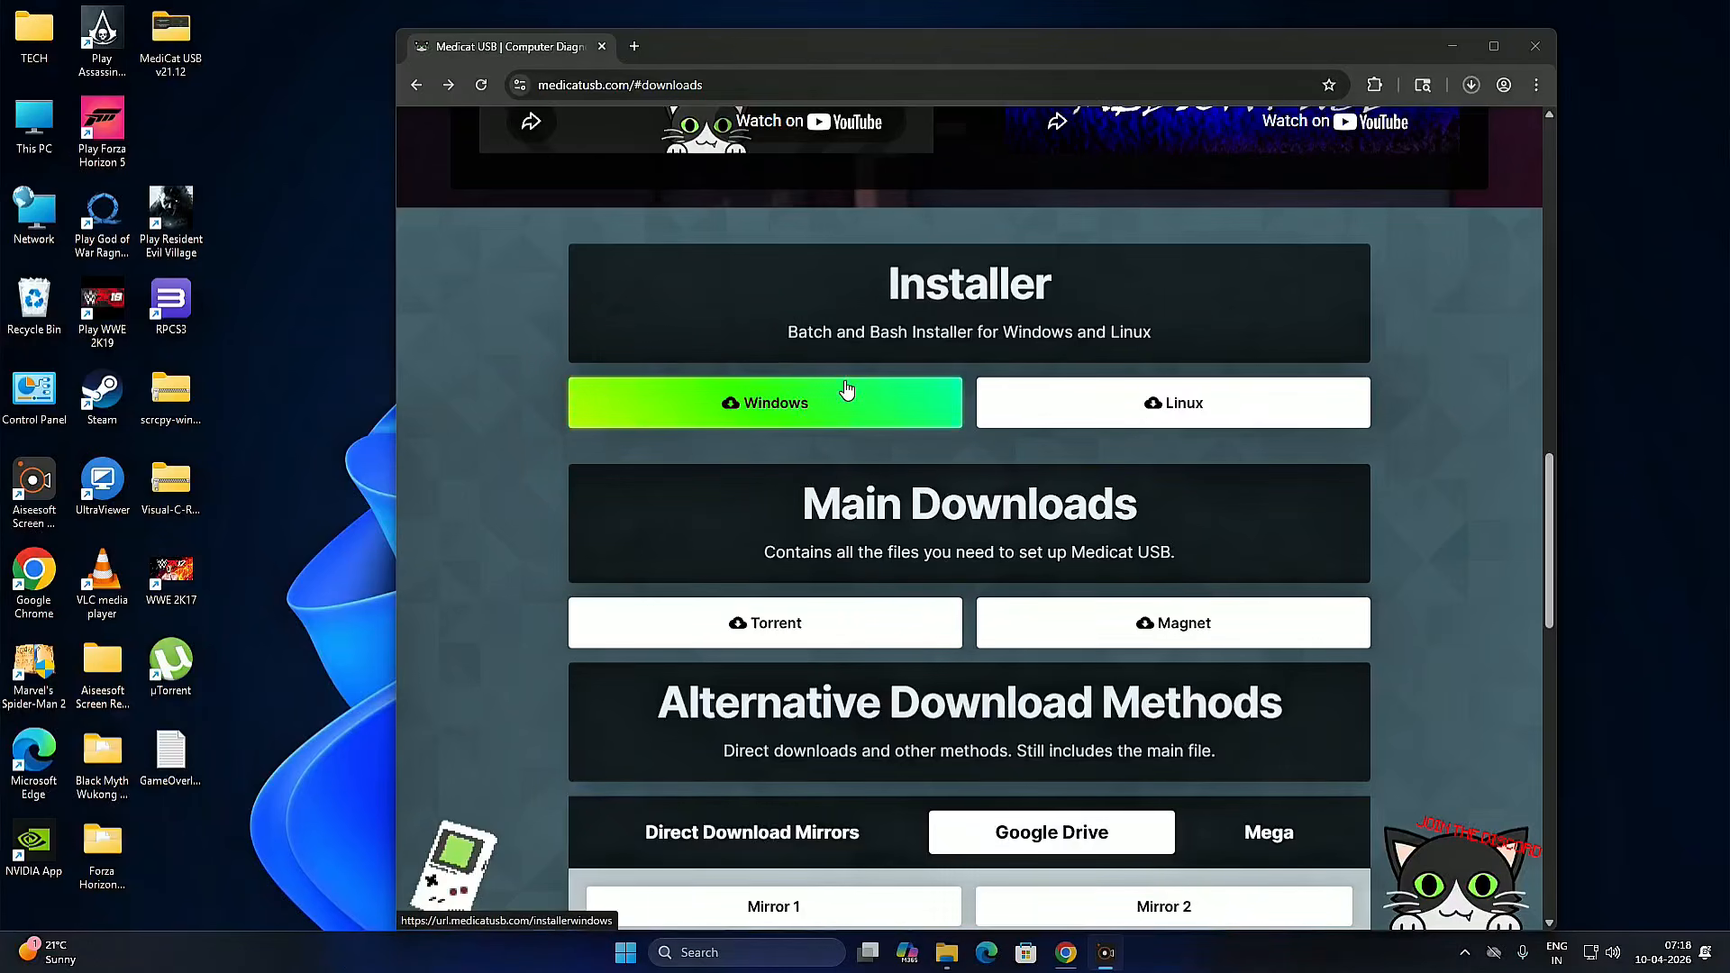
pyautogui.click(1471, 85)
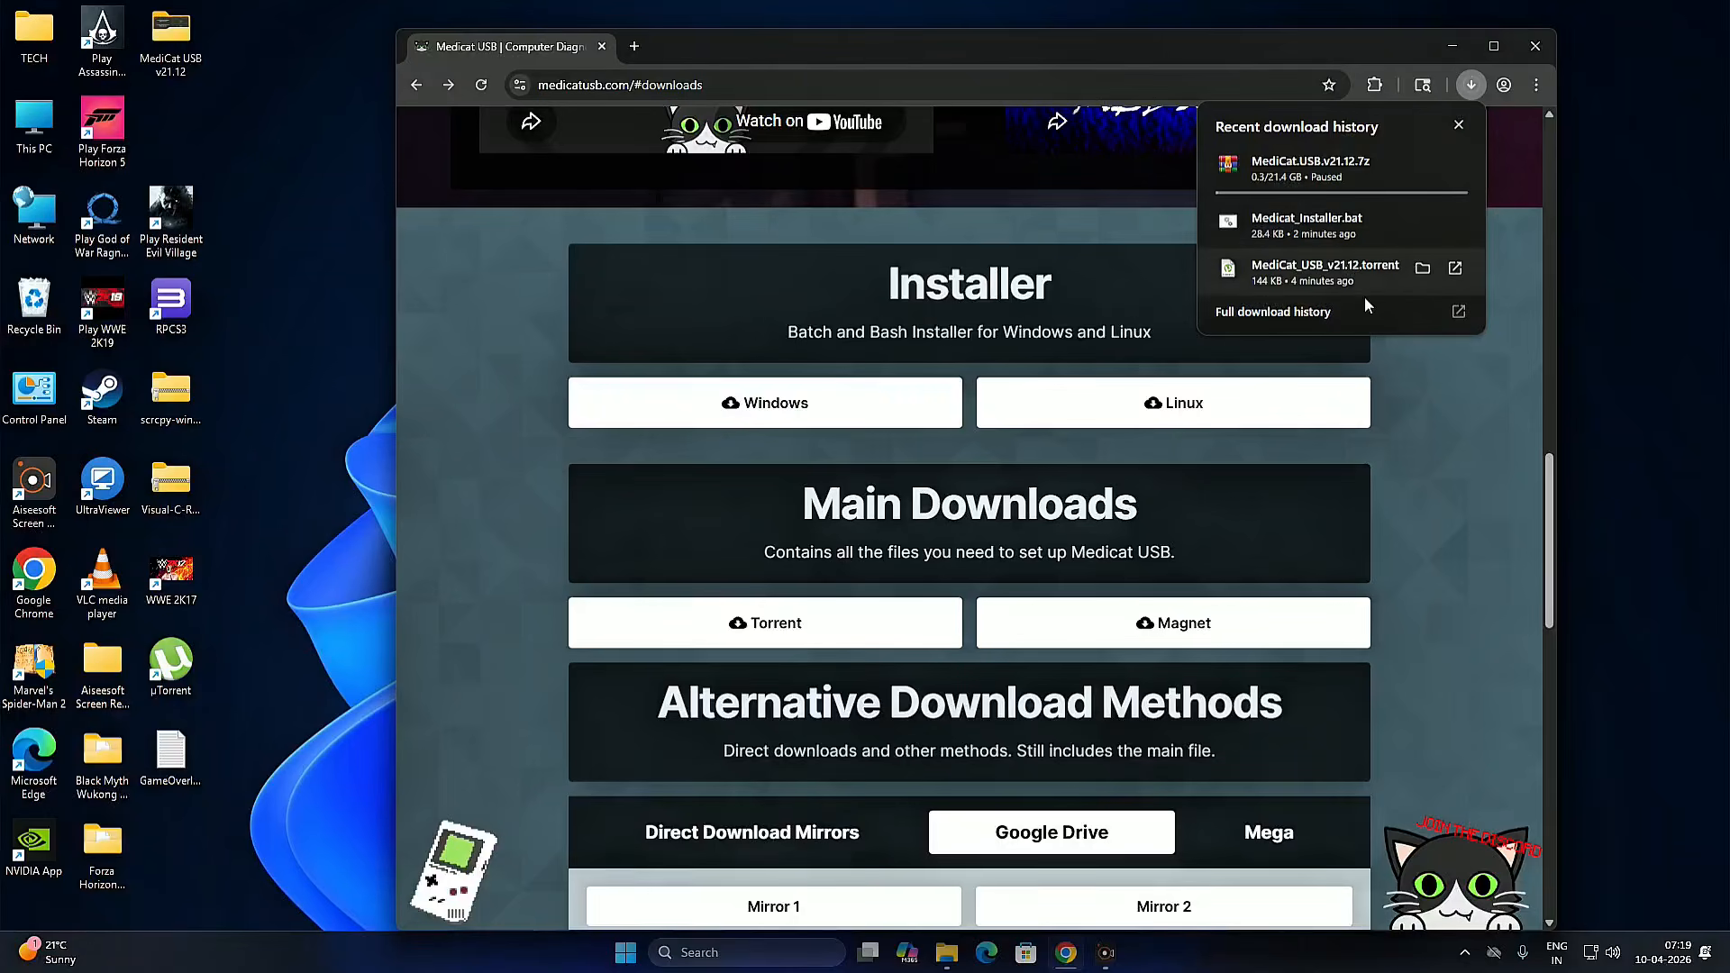
pyautogui.scroll(-3, 1118, 652)
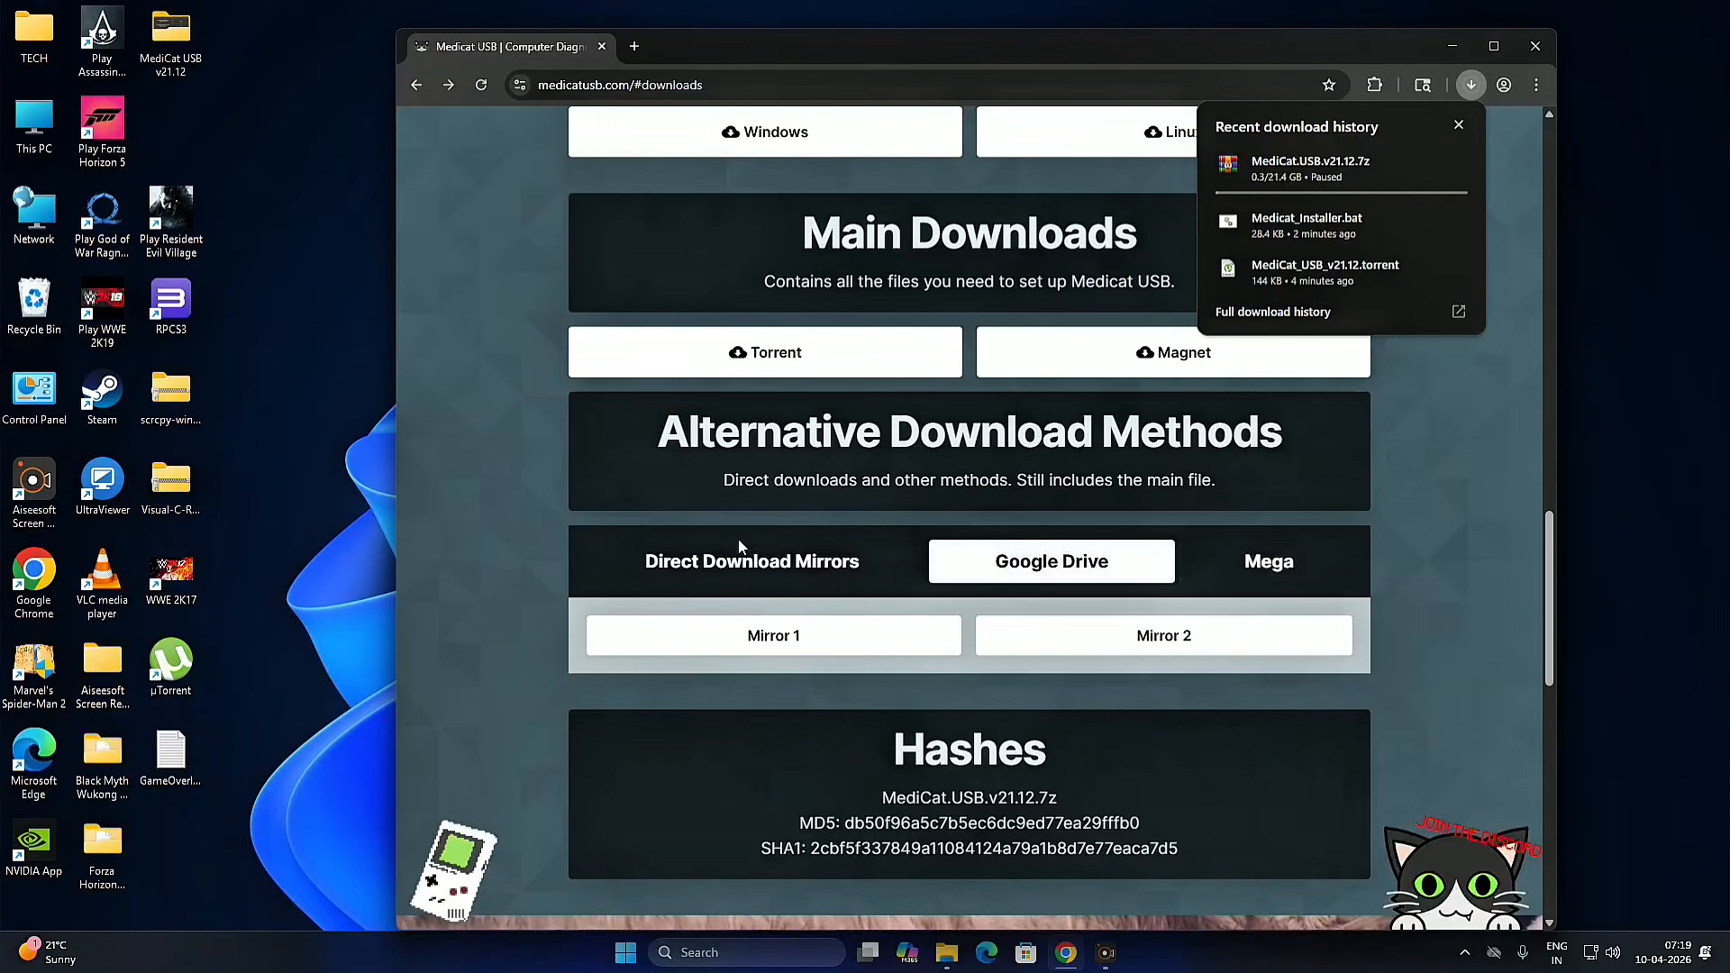
pyautogui.click(729, 569)
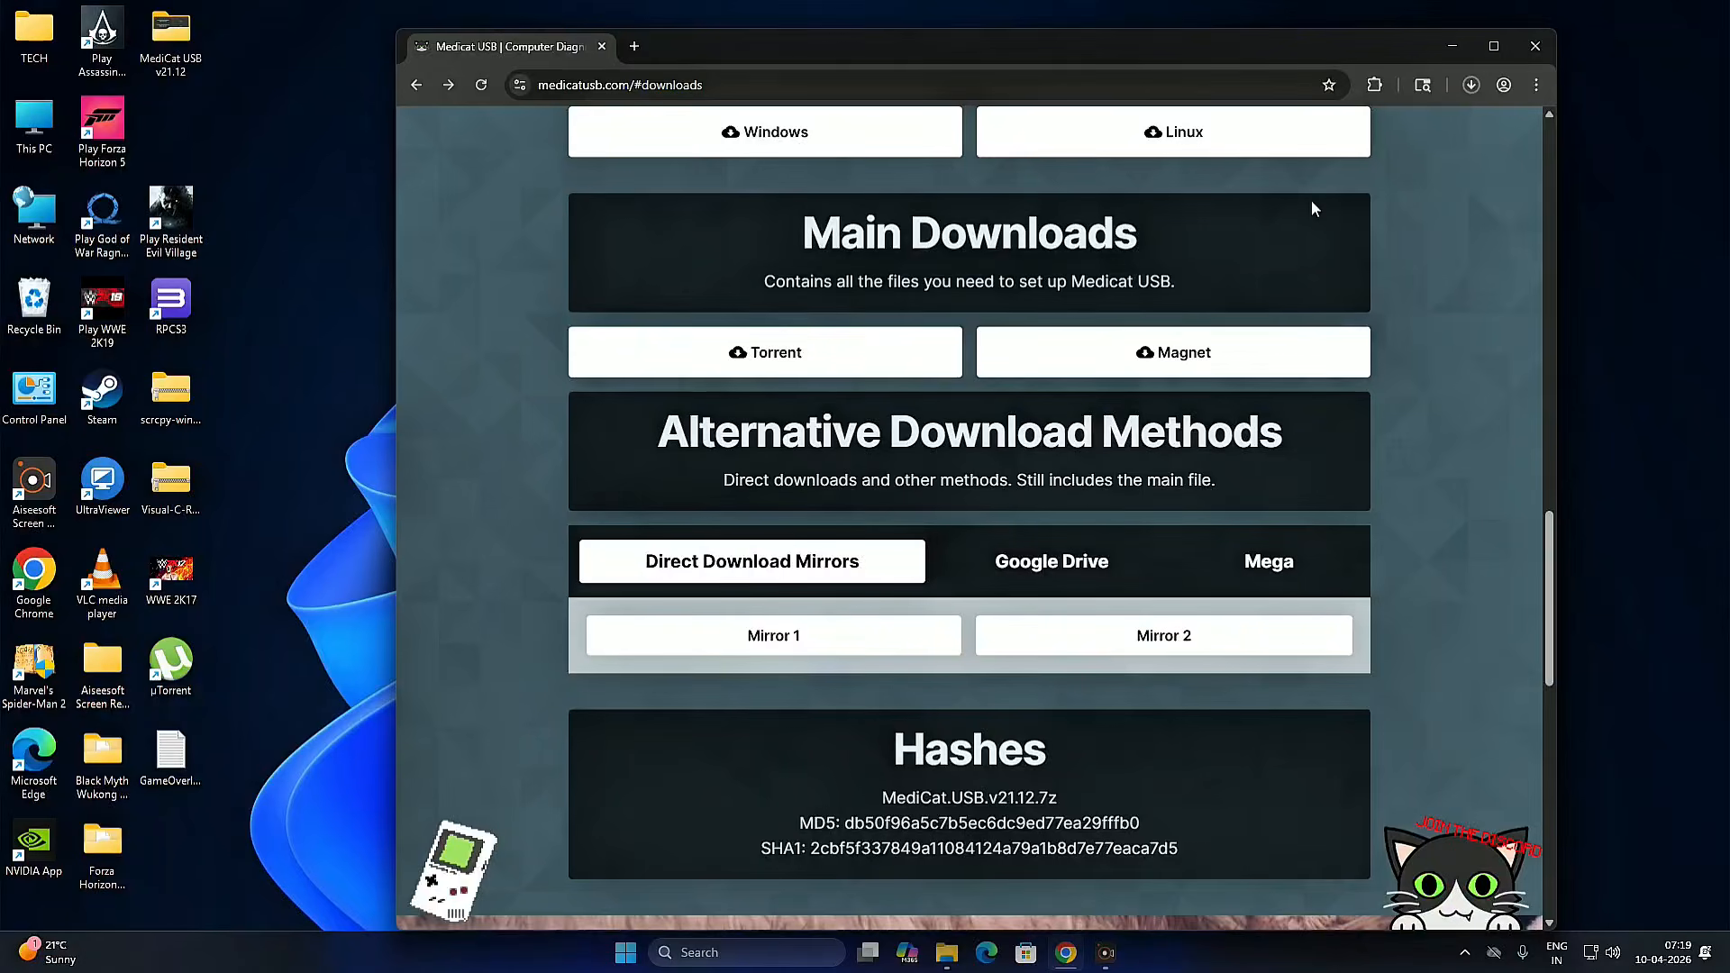
pyautogui.click(1461, 44)
# - Place the MediCat USB v21.12 and ventoy-1.1.11-windows folders side by side mid-desktop, checking the MediCat folder's contents
pyautogui.moveTo(175, 38); pyautogui.dragTo(1004, 227)
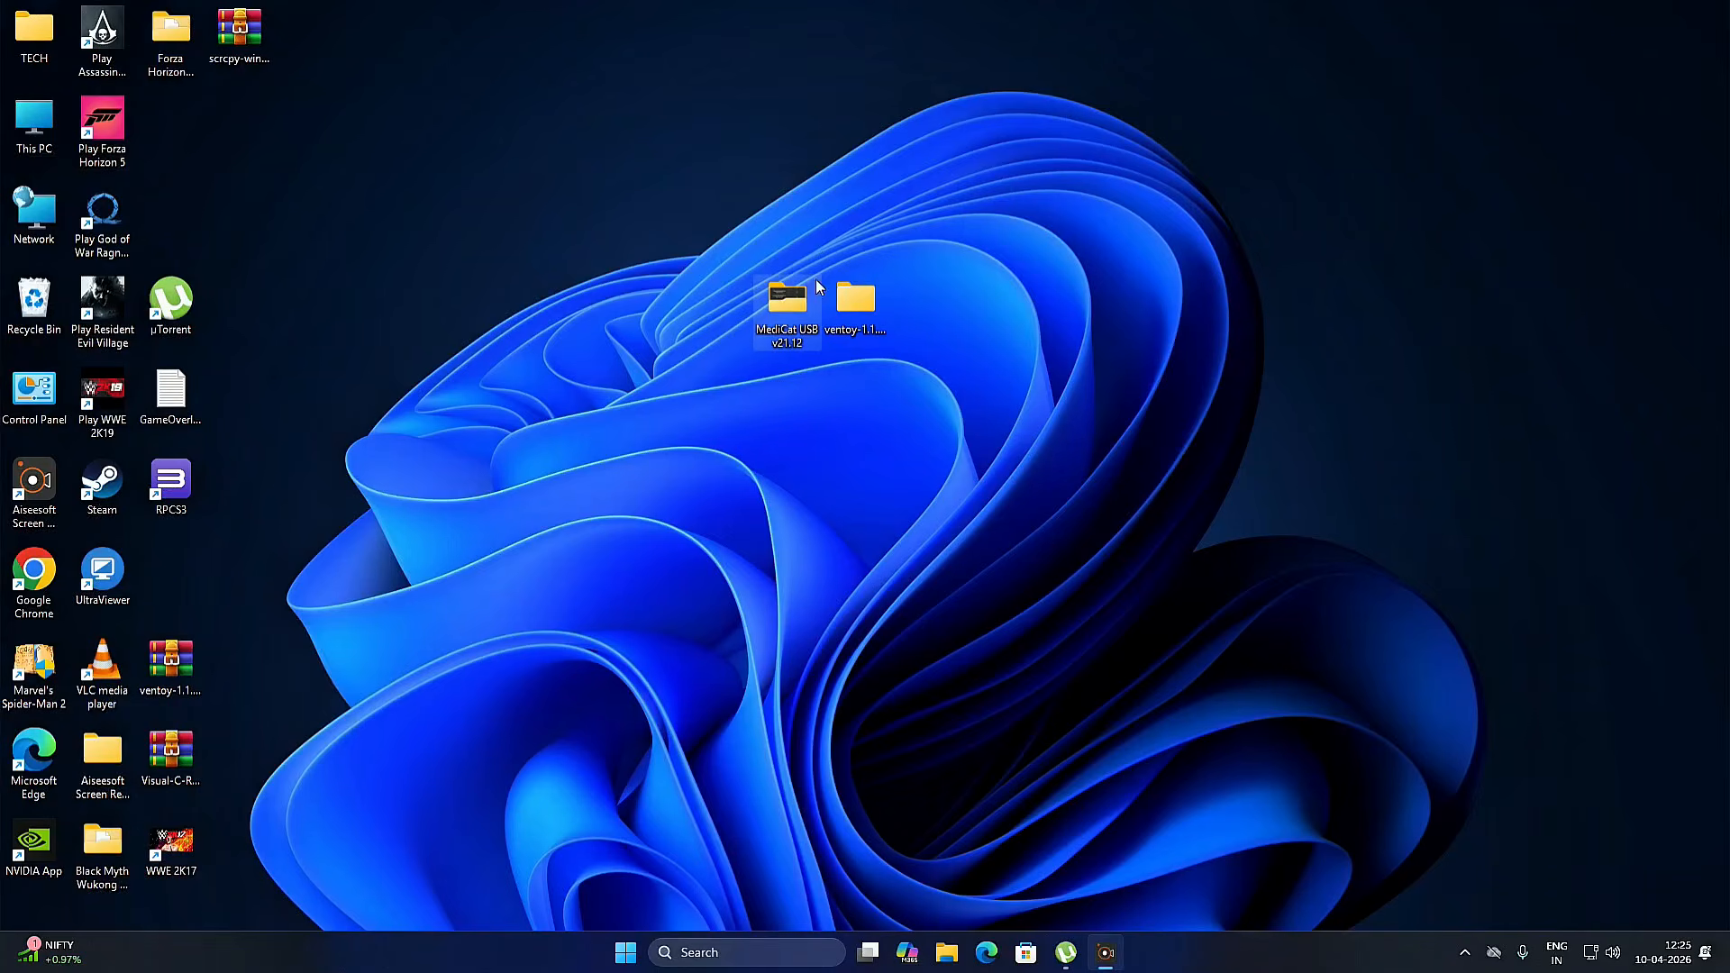
pyautogui.doubleClick(780, 292)
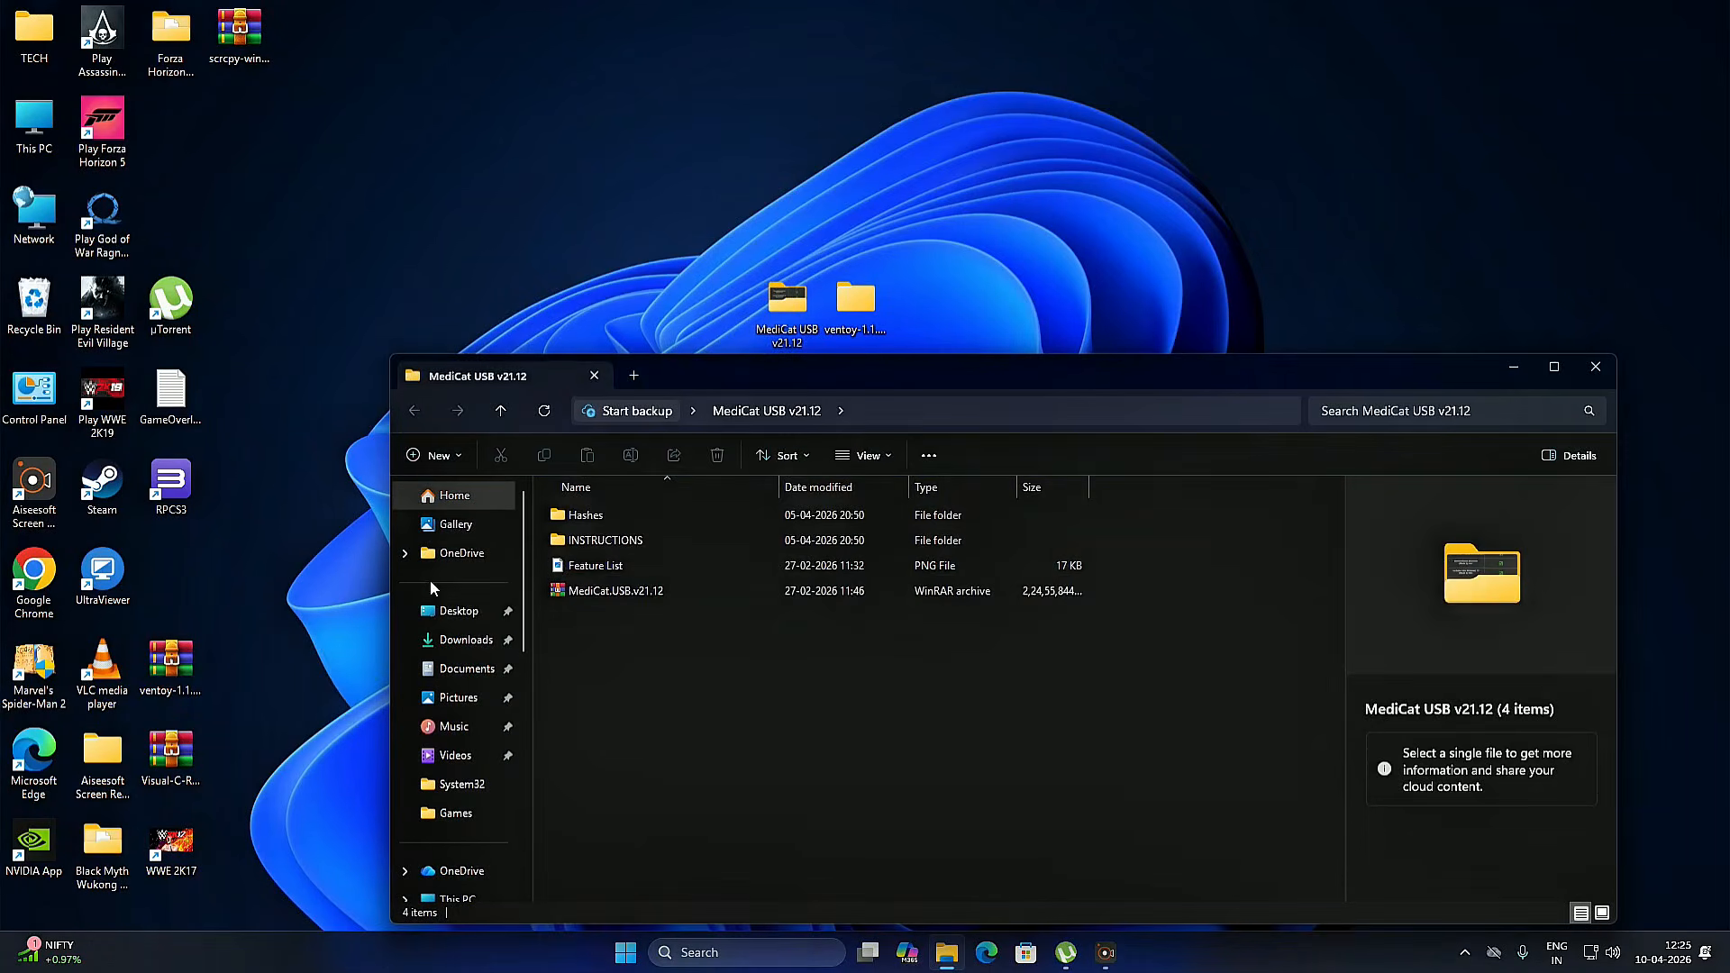
pyautogui.click(1596, 367)
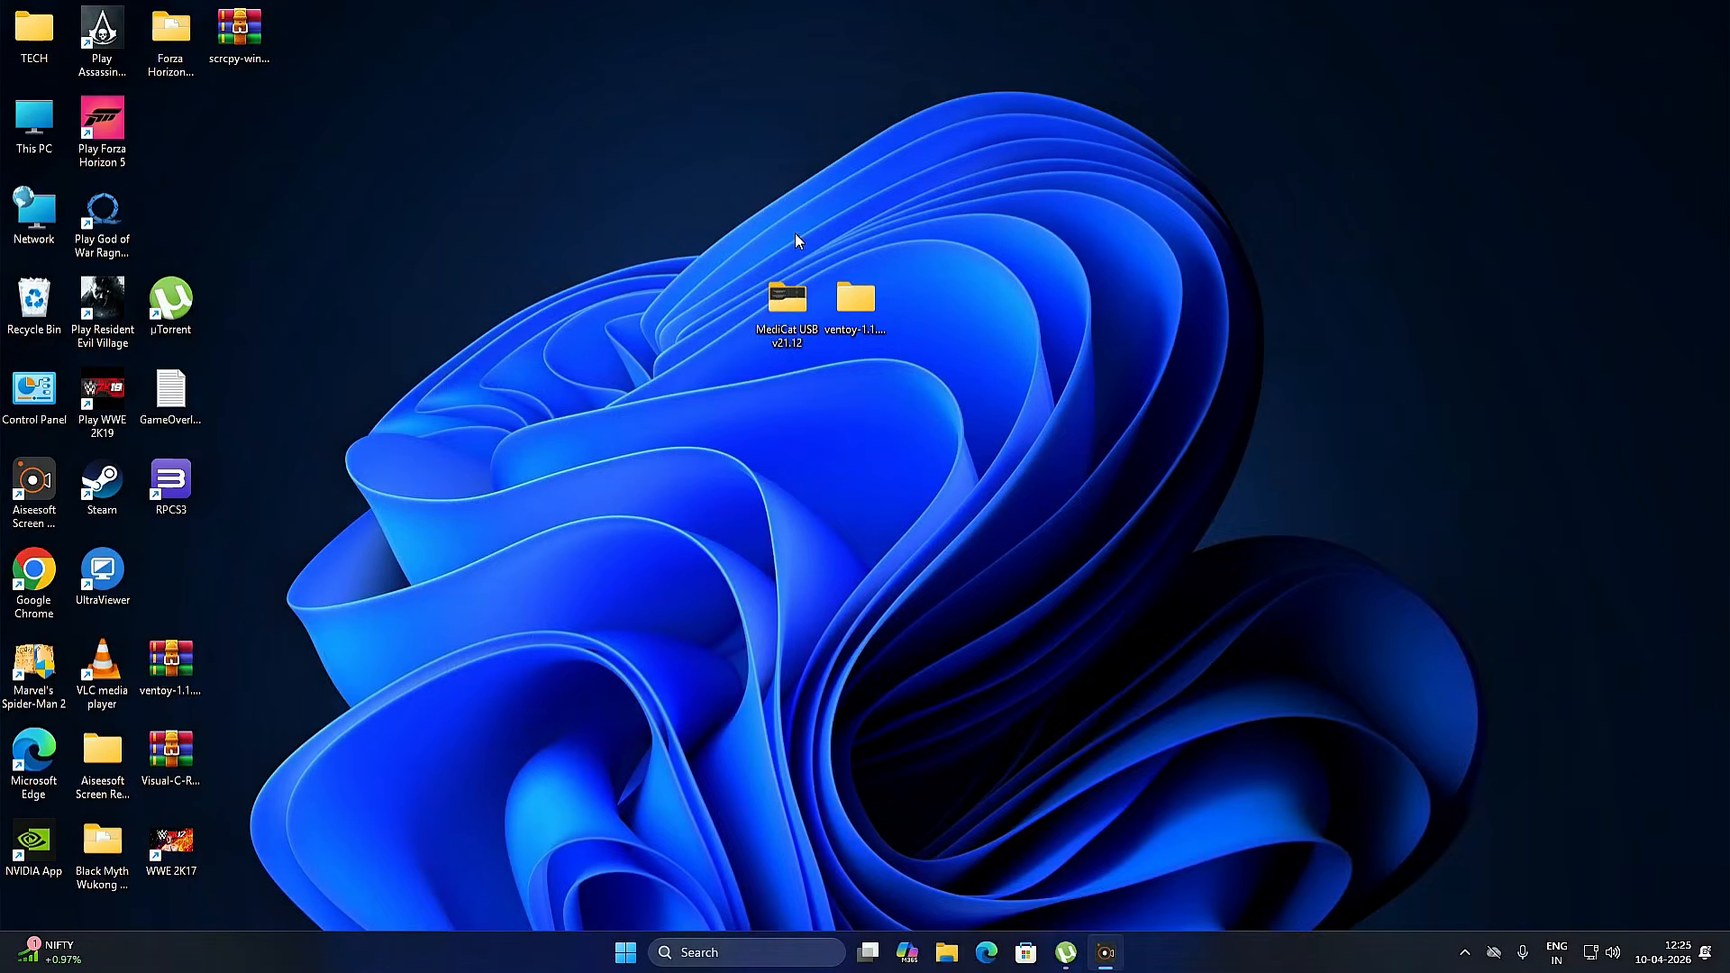
pyautogui.moveTo(981, 272); pyautogui.dragTo(928, 287)
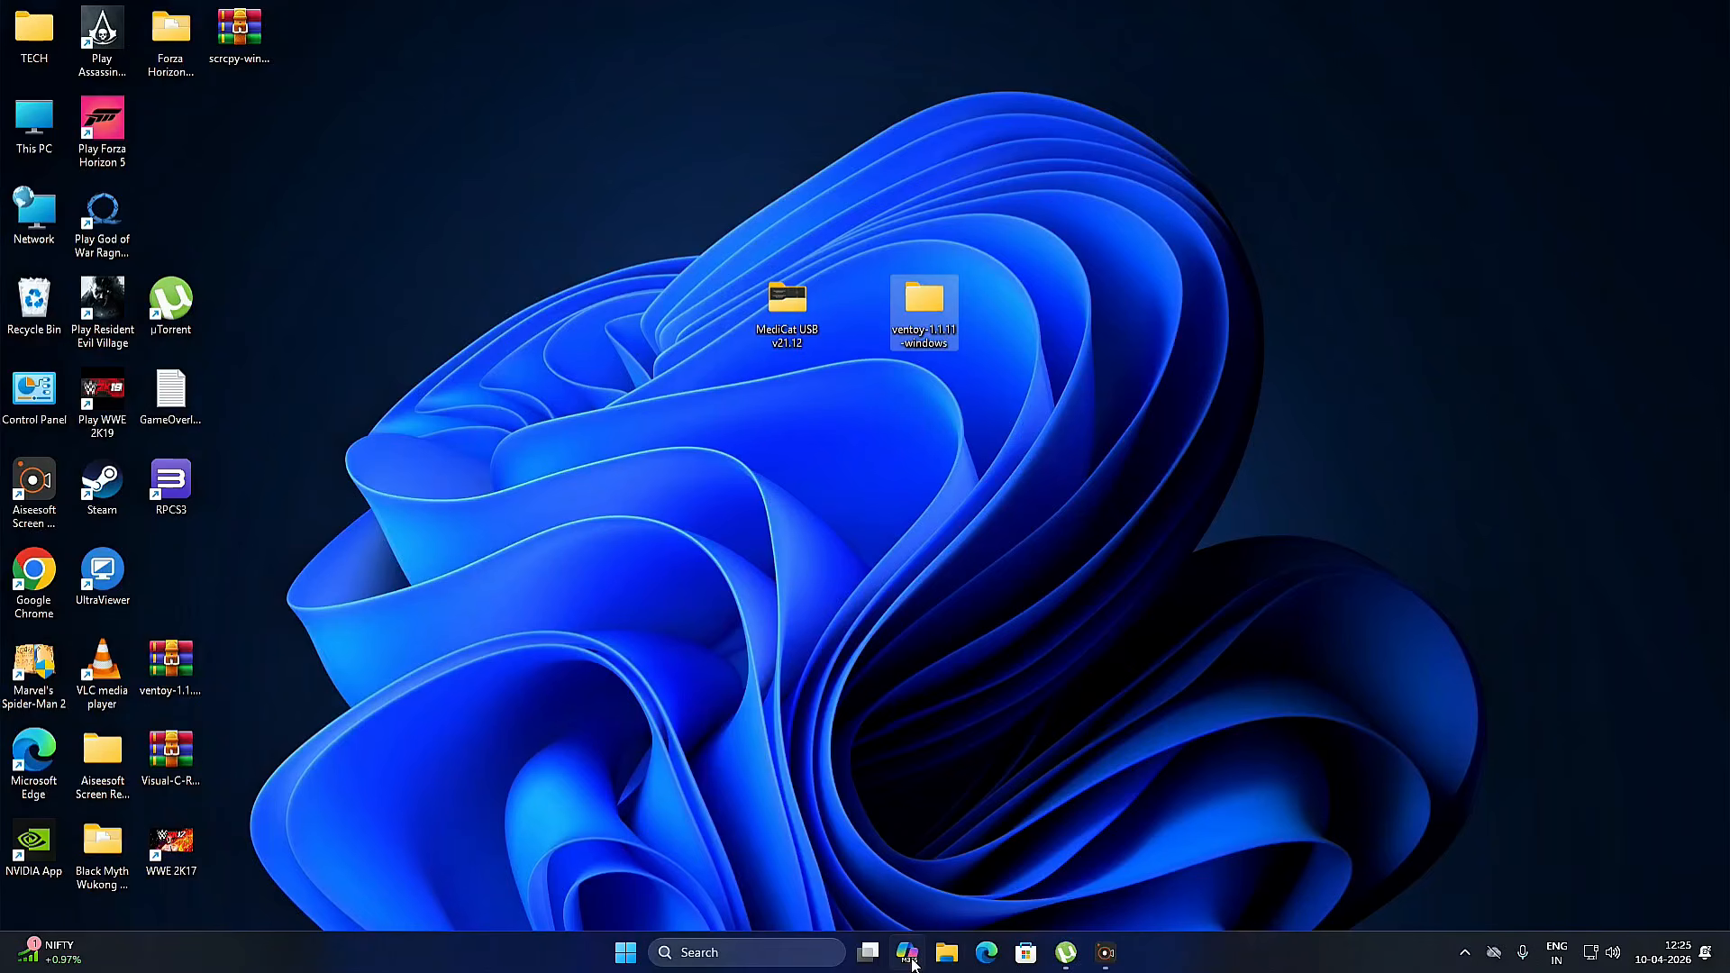
# - Open Google Chrome, view the ventoy-1.1.11 Windows package on the Ventoy download page, and close the browser
pyautogui.doubleClick(38, 569)
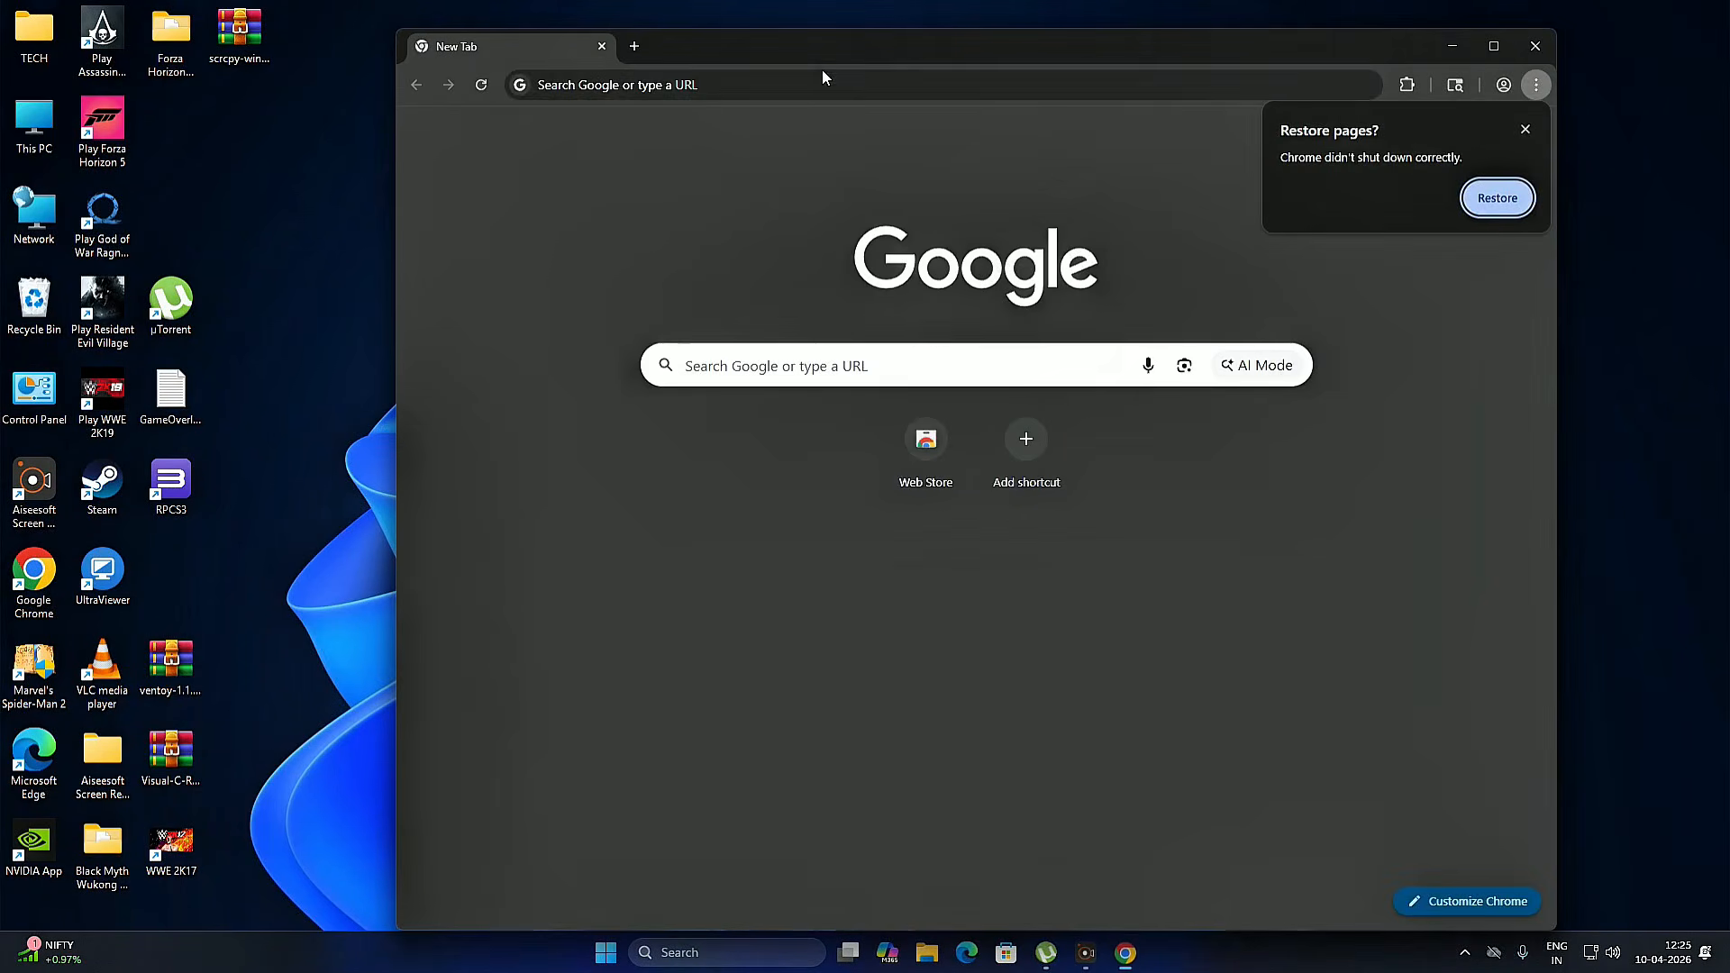
pyautogui.click(793, 83)
pyautogui.click(690, 121)
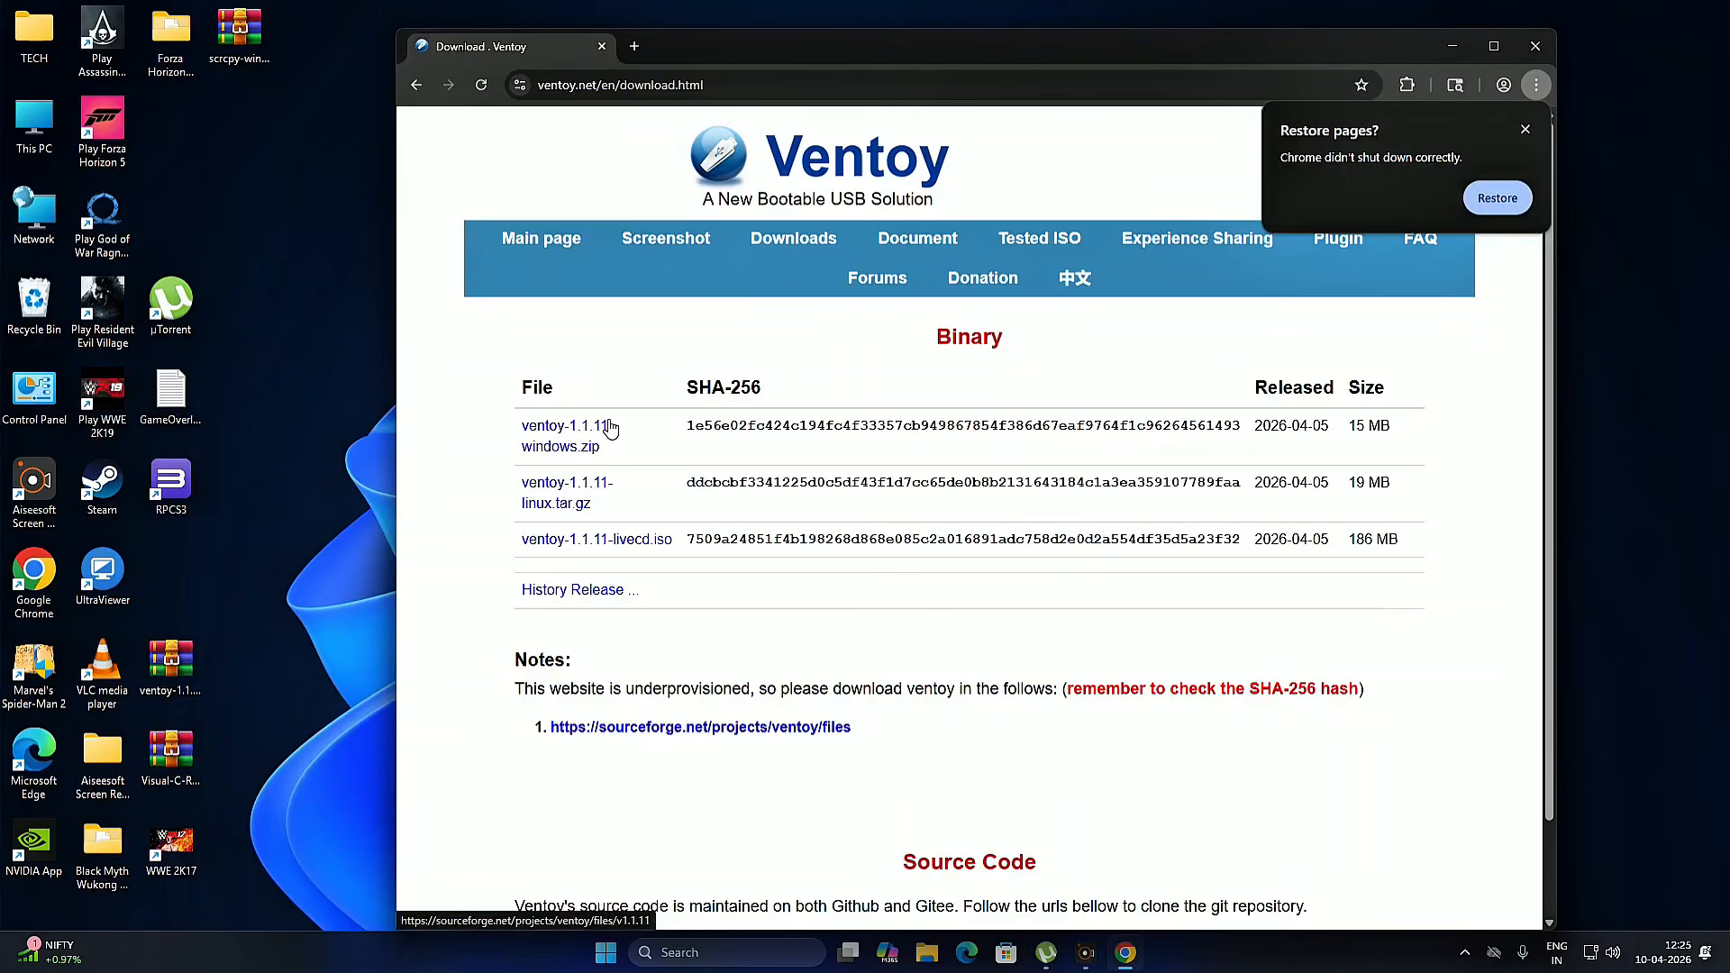
pyautogui.click(1532, 49)
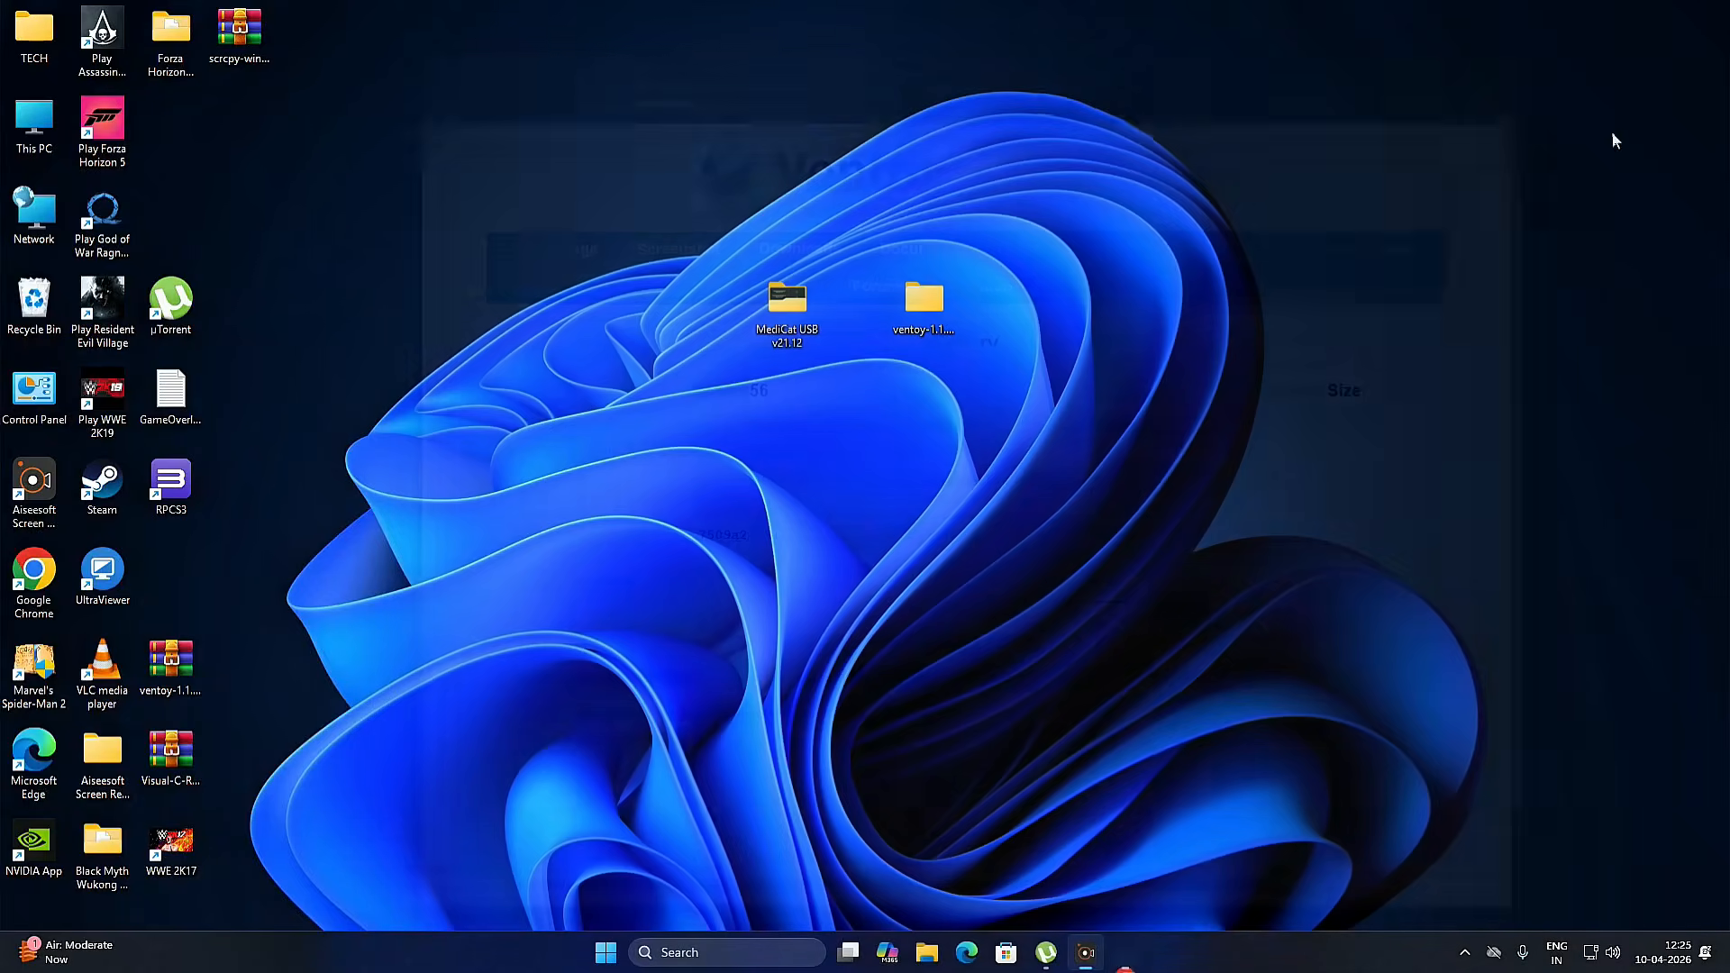
# - Launch Ventoy2Disk from the ventoy-1.1.11 folder and choose D: [512GB] Techie TCMNENC3.1 PRO as the device
pyautogui.doubleClick(945, 295)
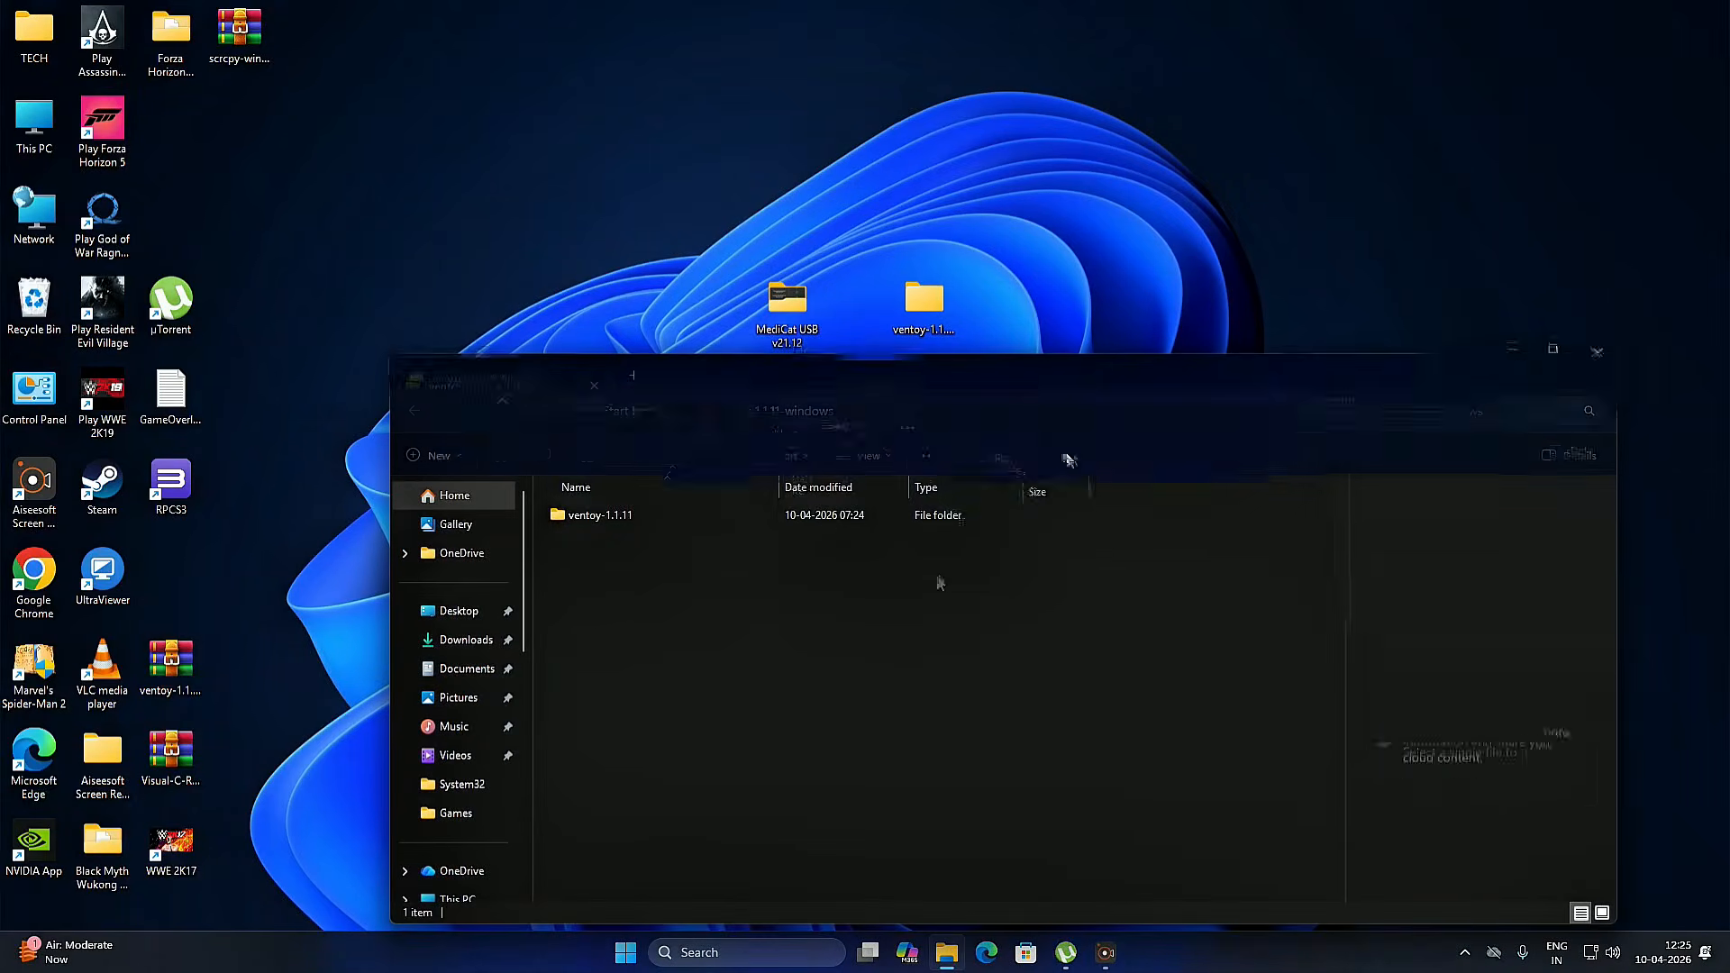
pyautogui.doubleClick(652, 509)
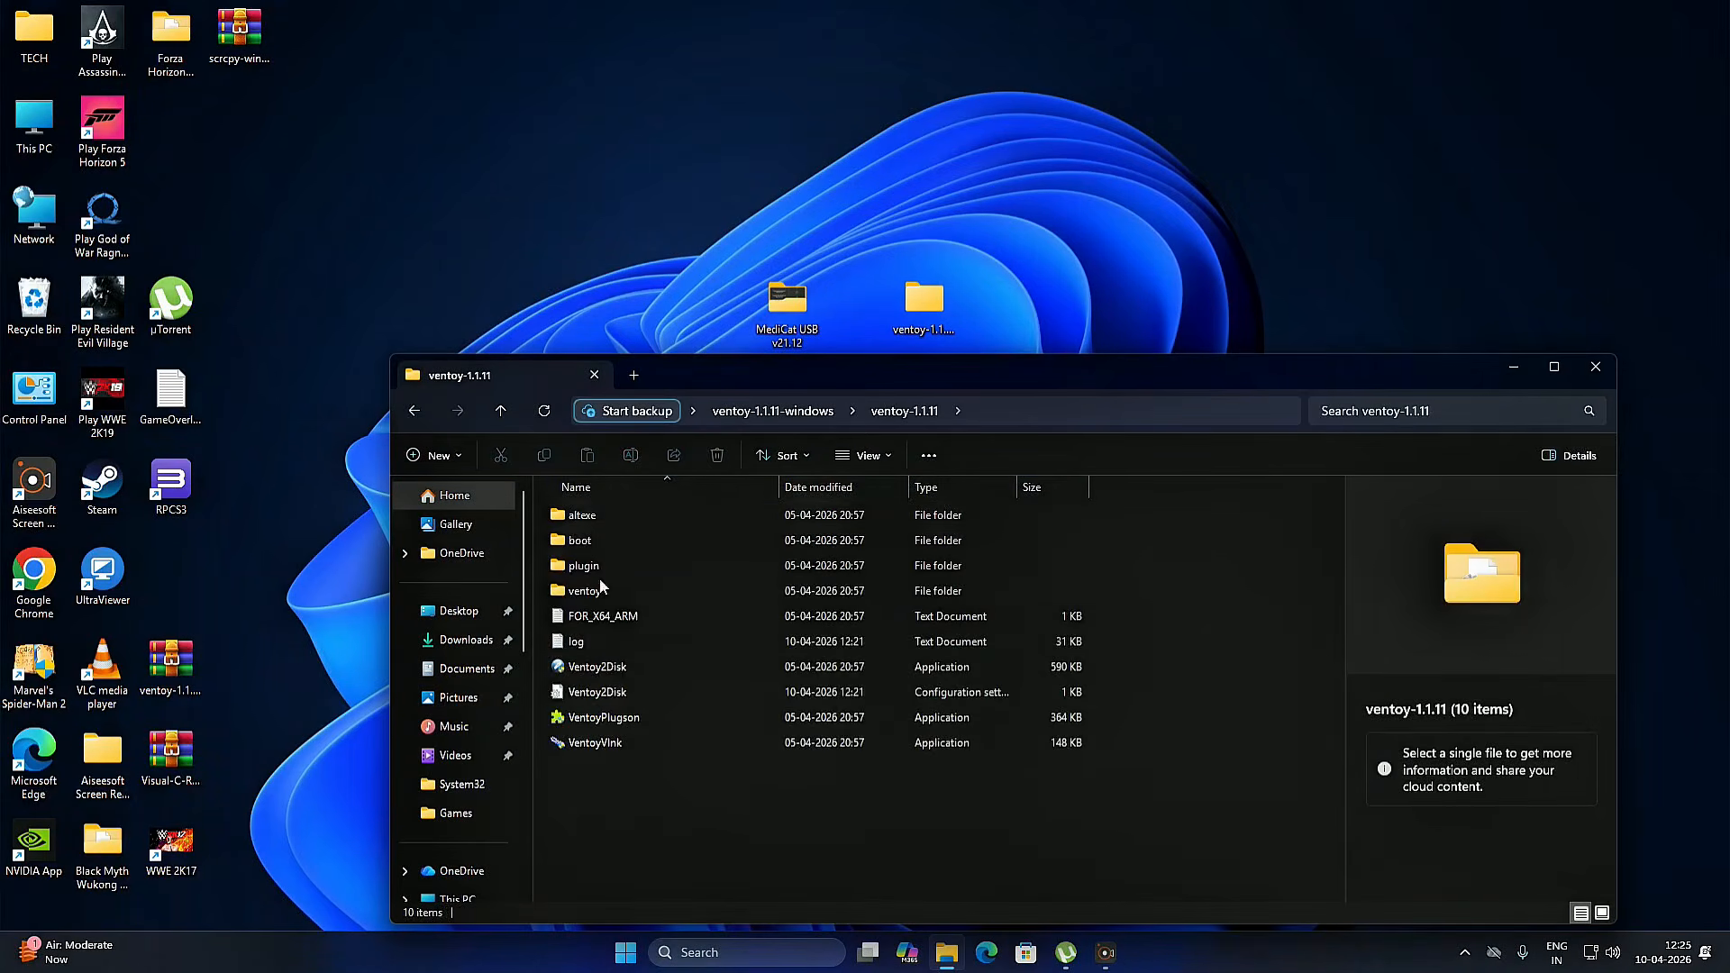
pyautogui.doubleClick(651, 667)
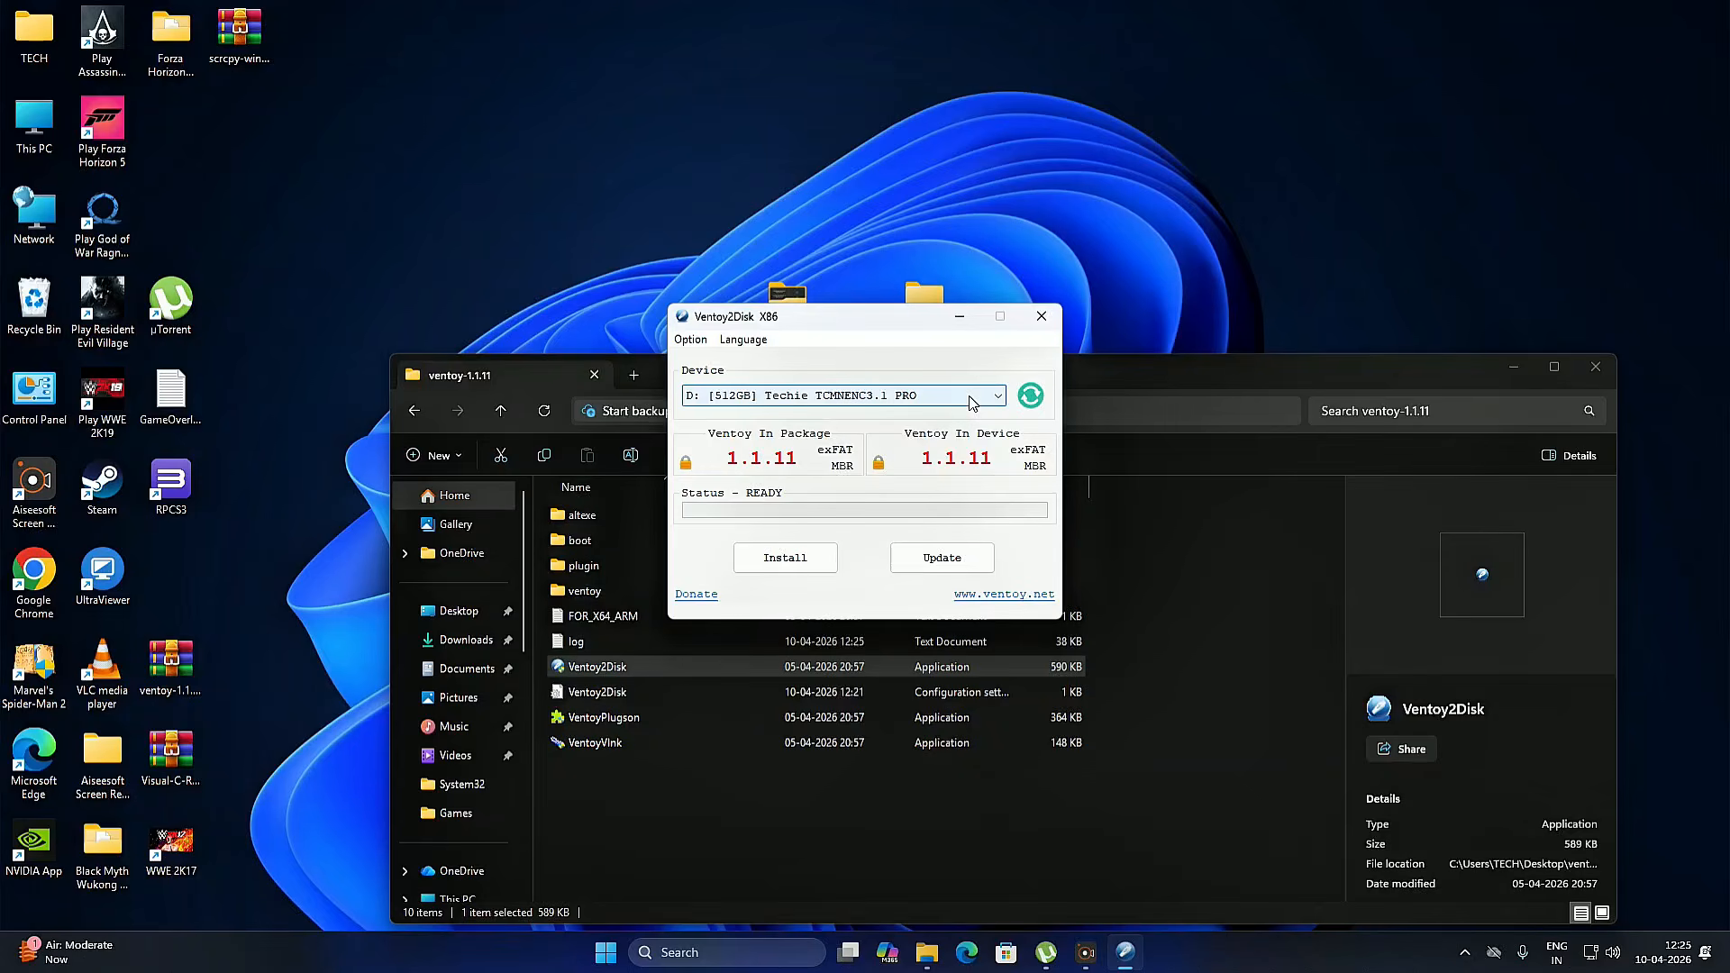
pyautogui.click(771, 398)
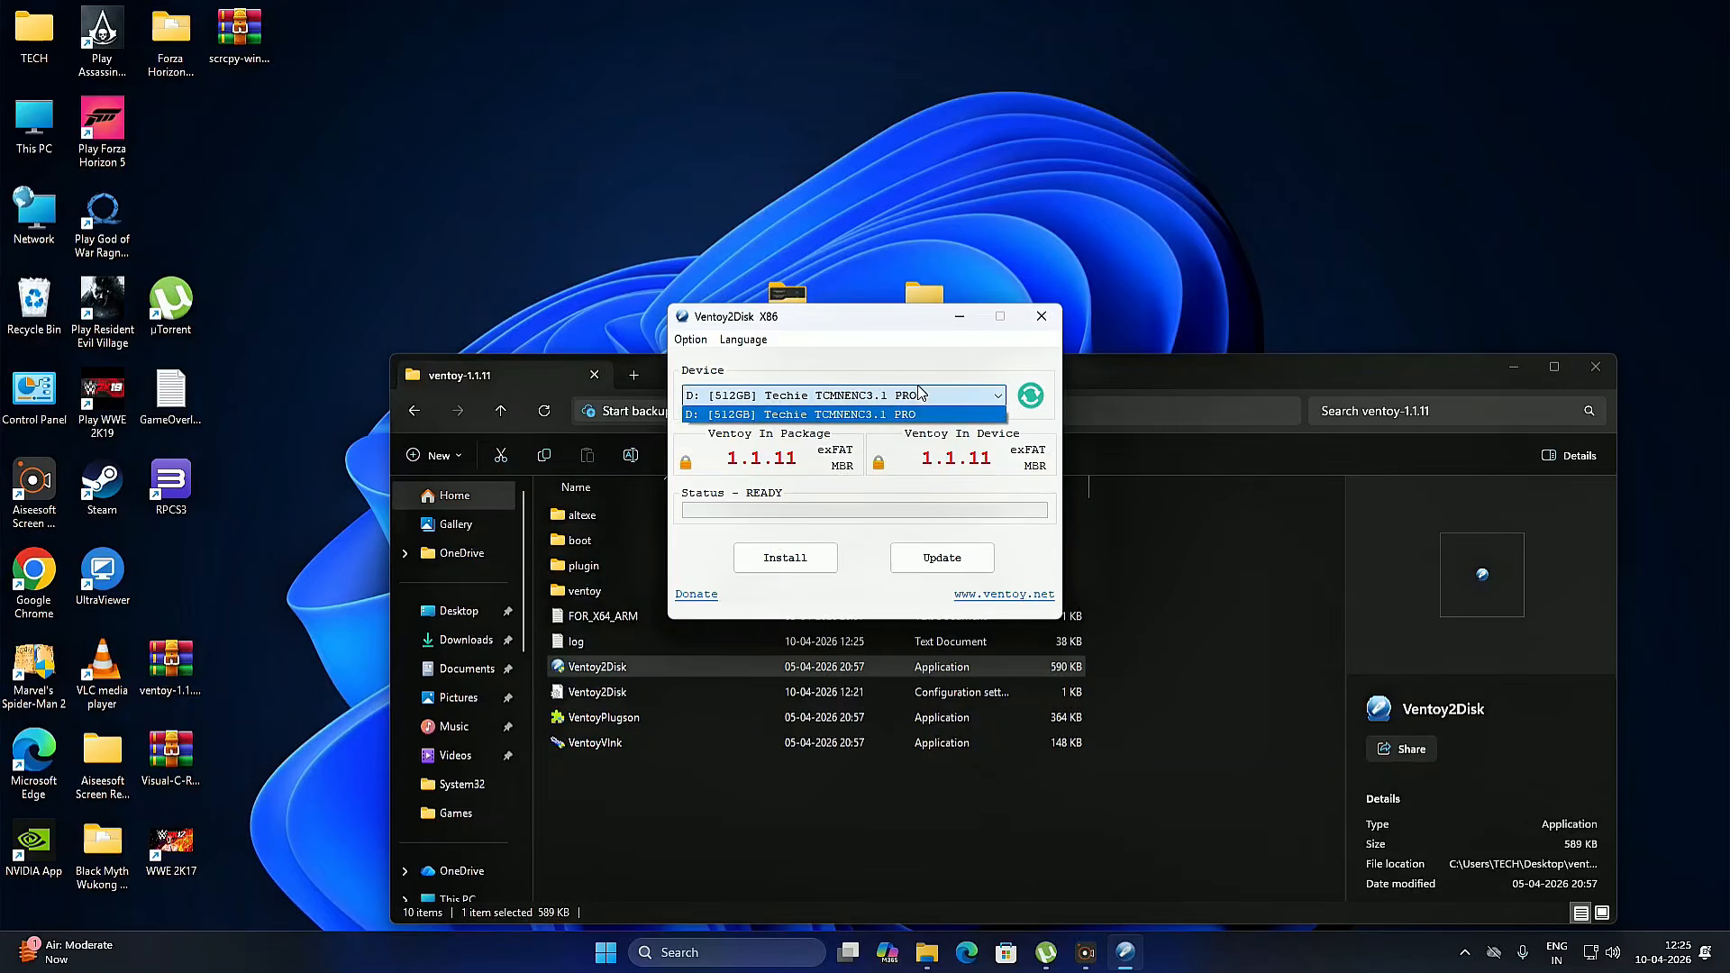
pyautogui.click(847, 400)
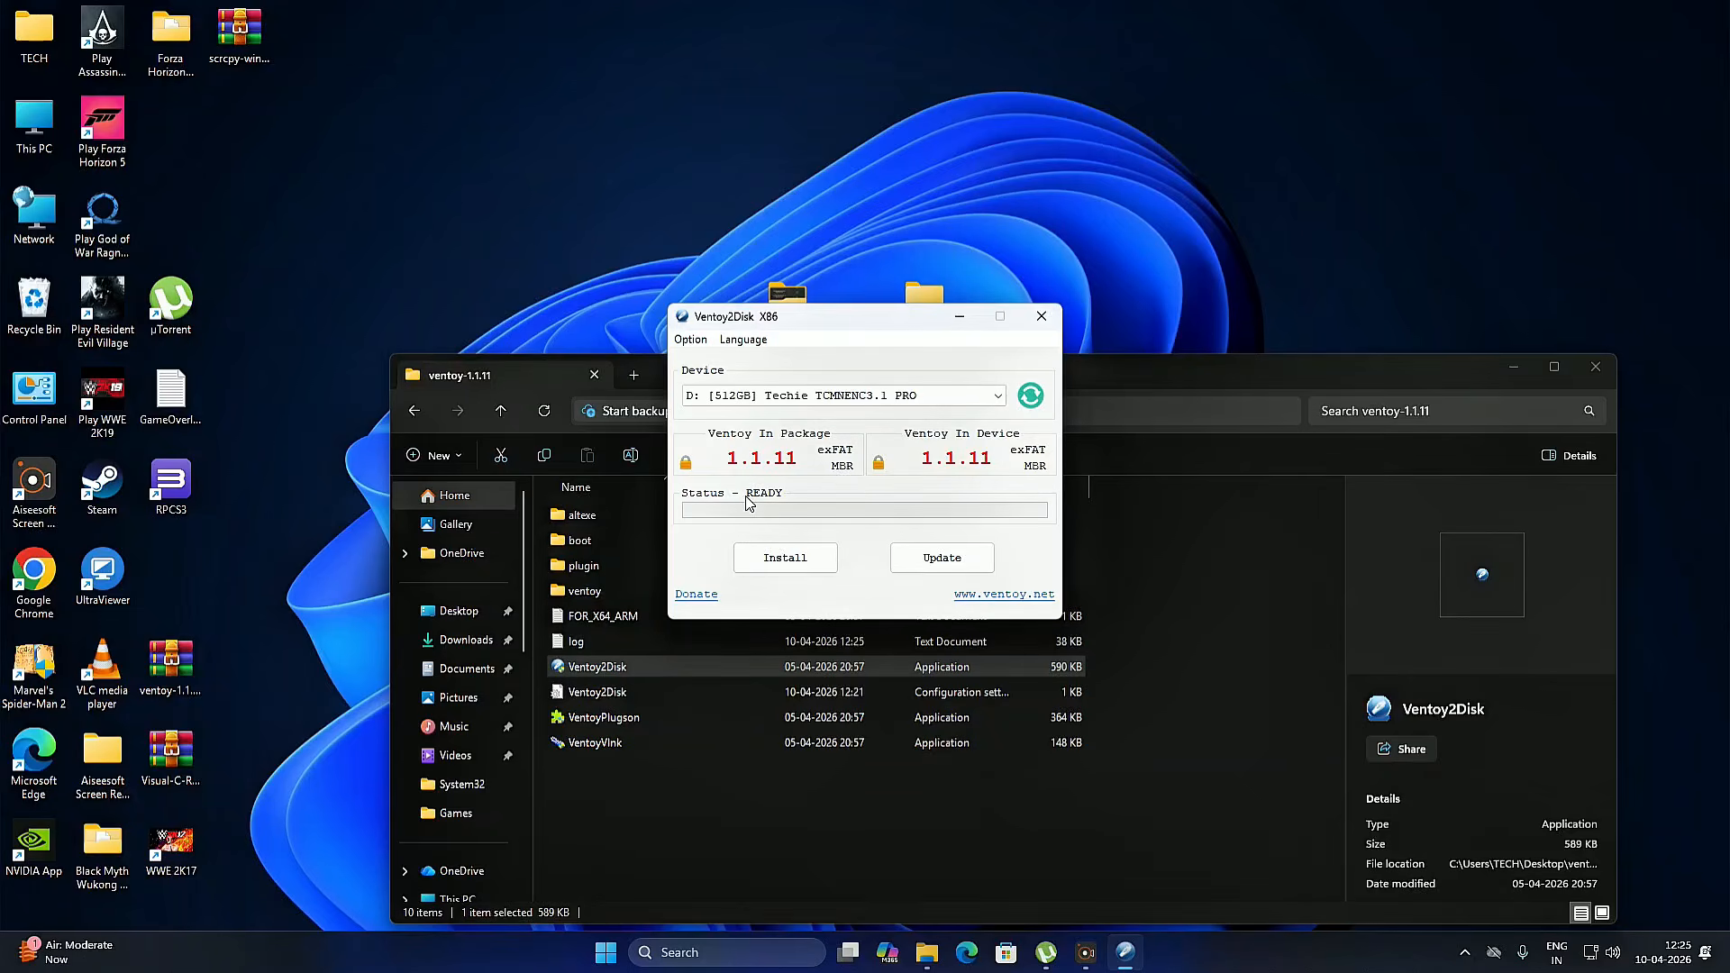
# - Install Ventoy on the D: drive, entering YES for a fresh install and accepting both format warnings
pyautogui.click(797, 562)
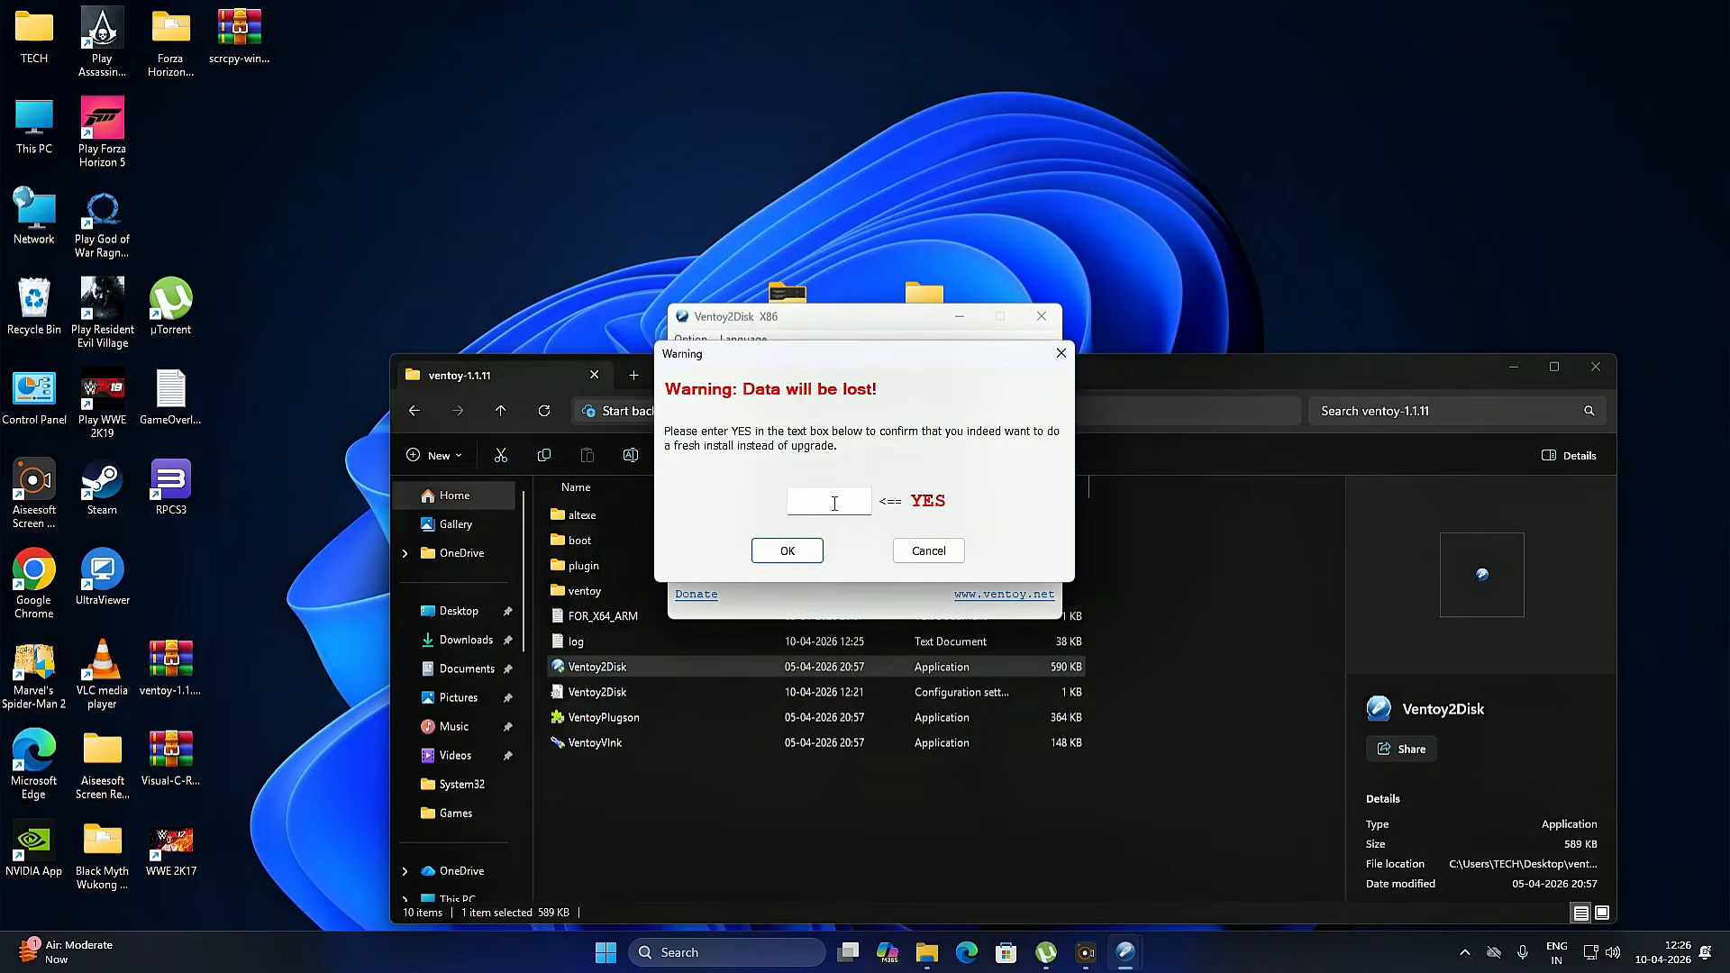
pyautogui.press('Return')
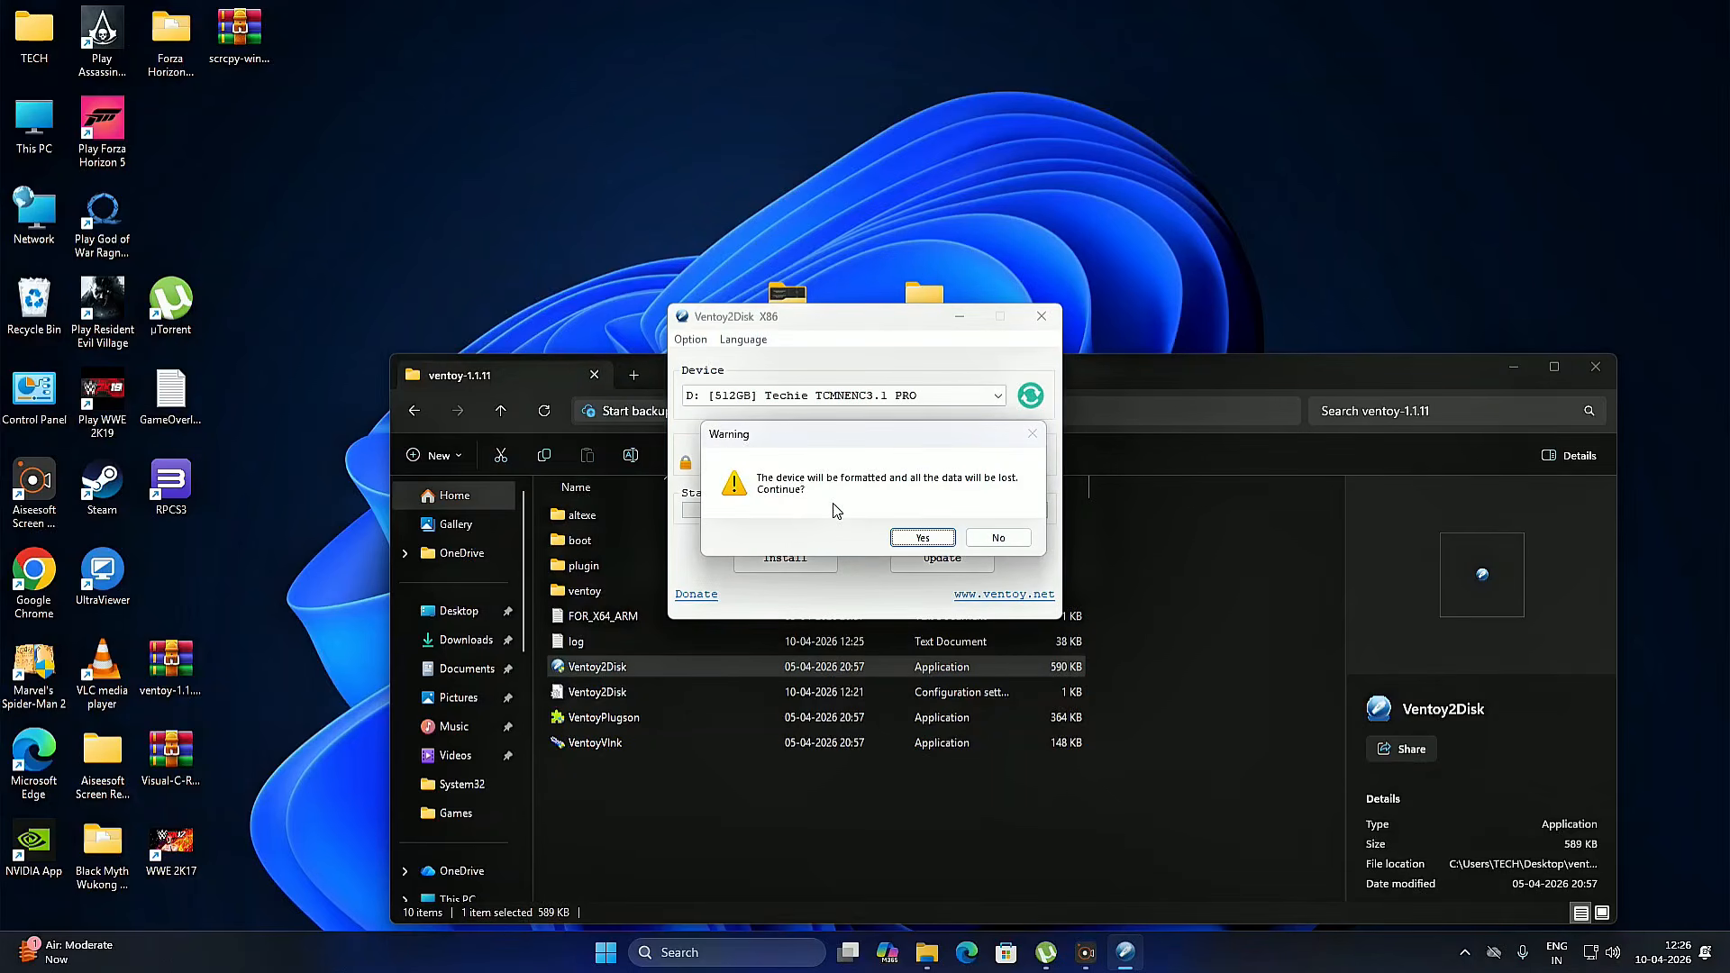
pyautogui.press('Return')
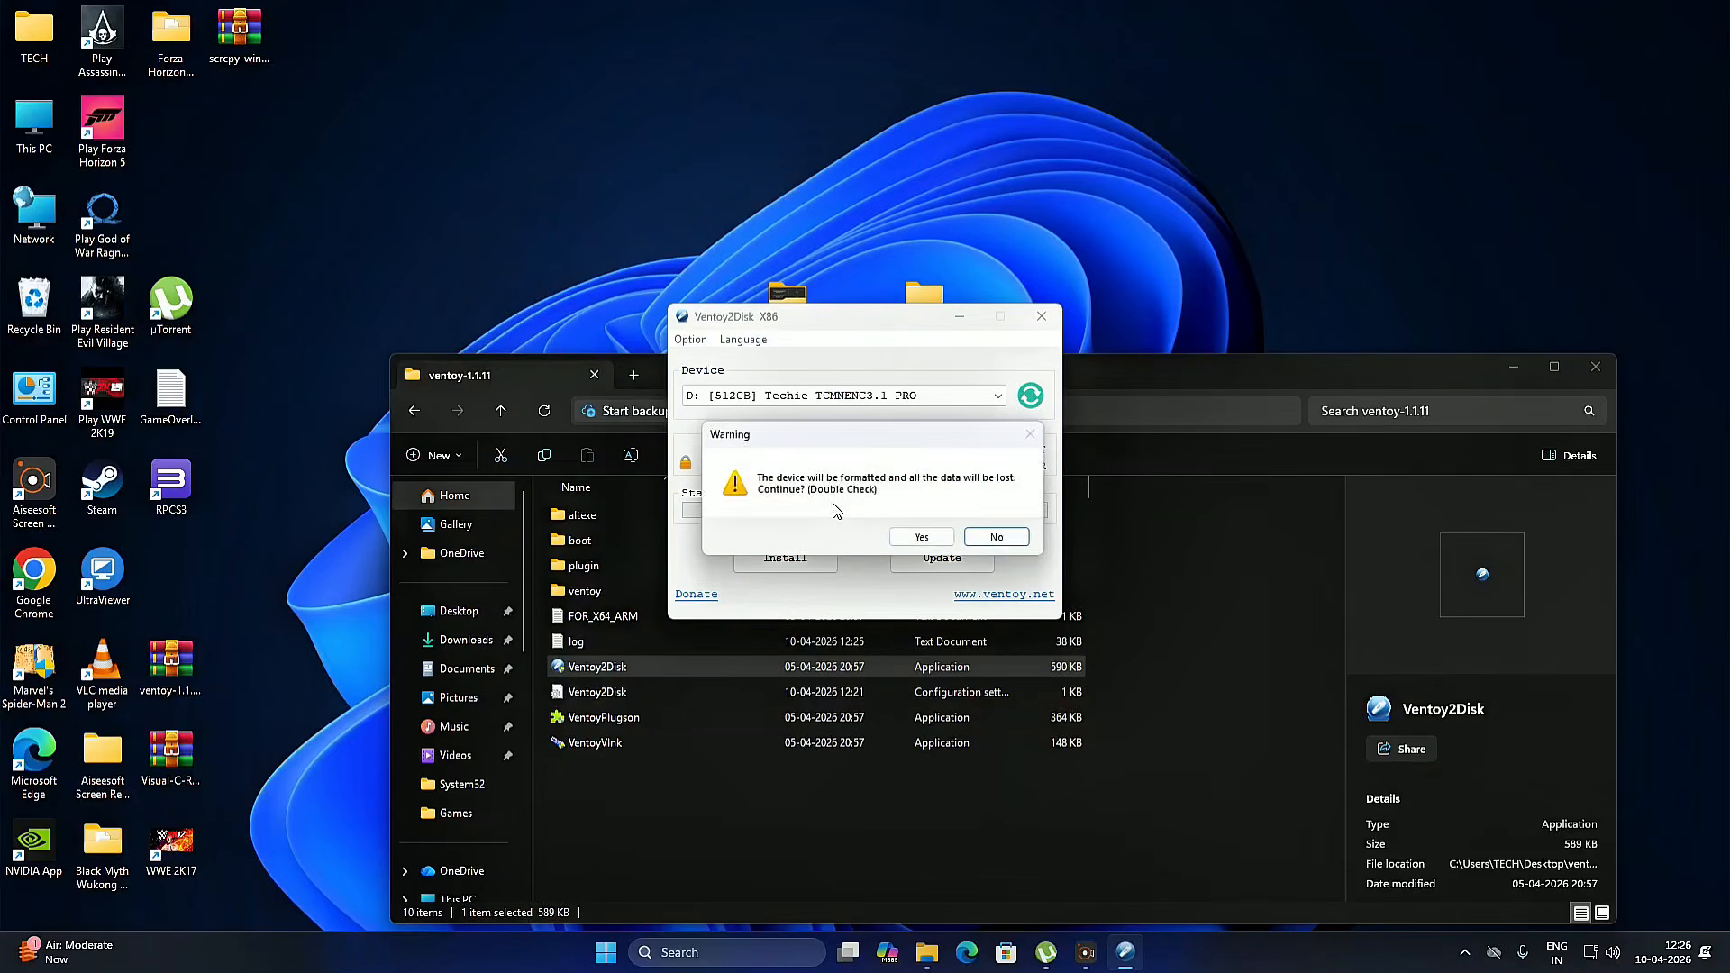
pyautogui.press('Return')
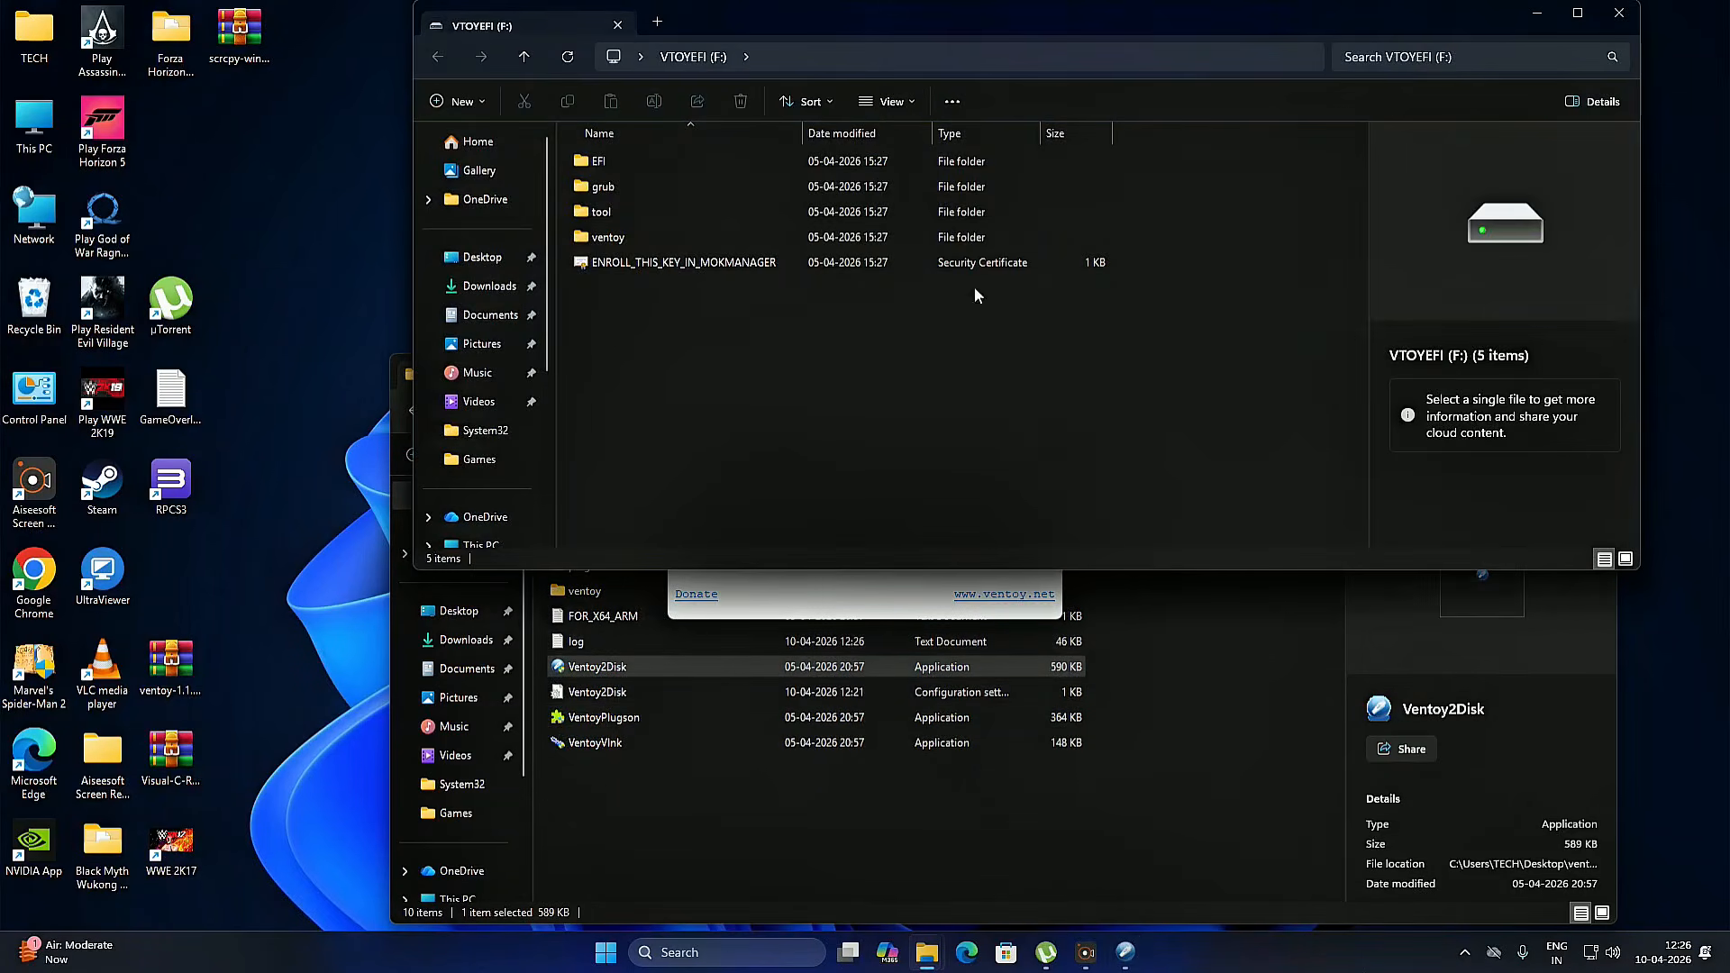
# - Check the Ventoy (D:) drive in File Explorer, and close Ventoy2Disk and the open folder windows
pyautogui.click(477, 544)
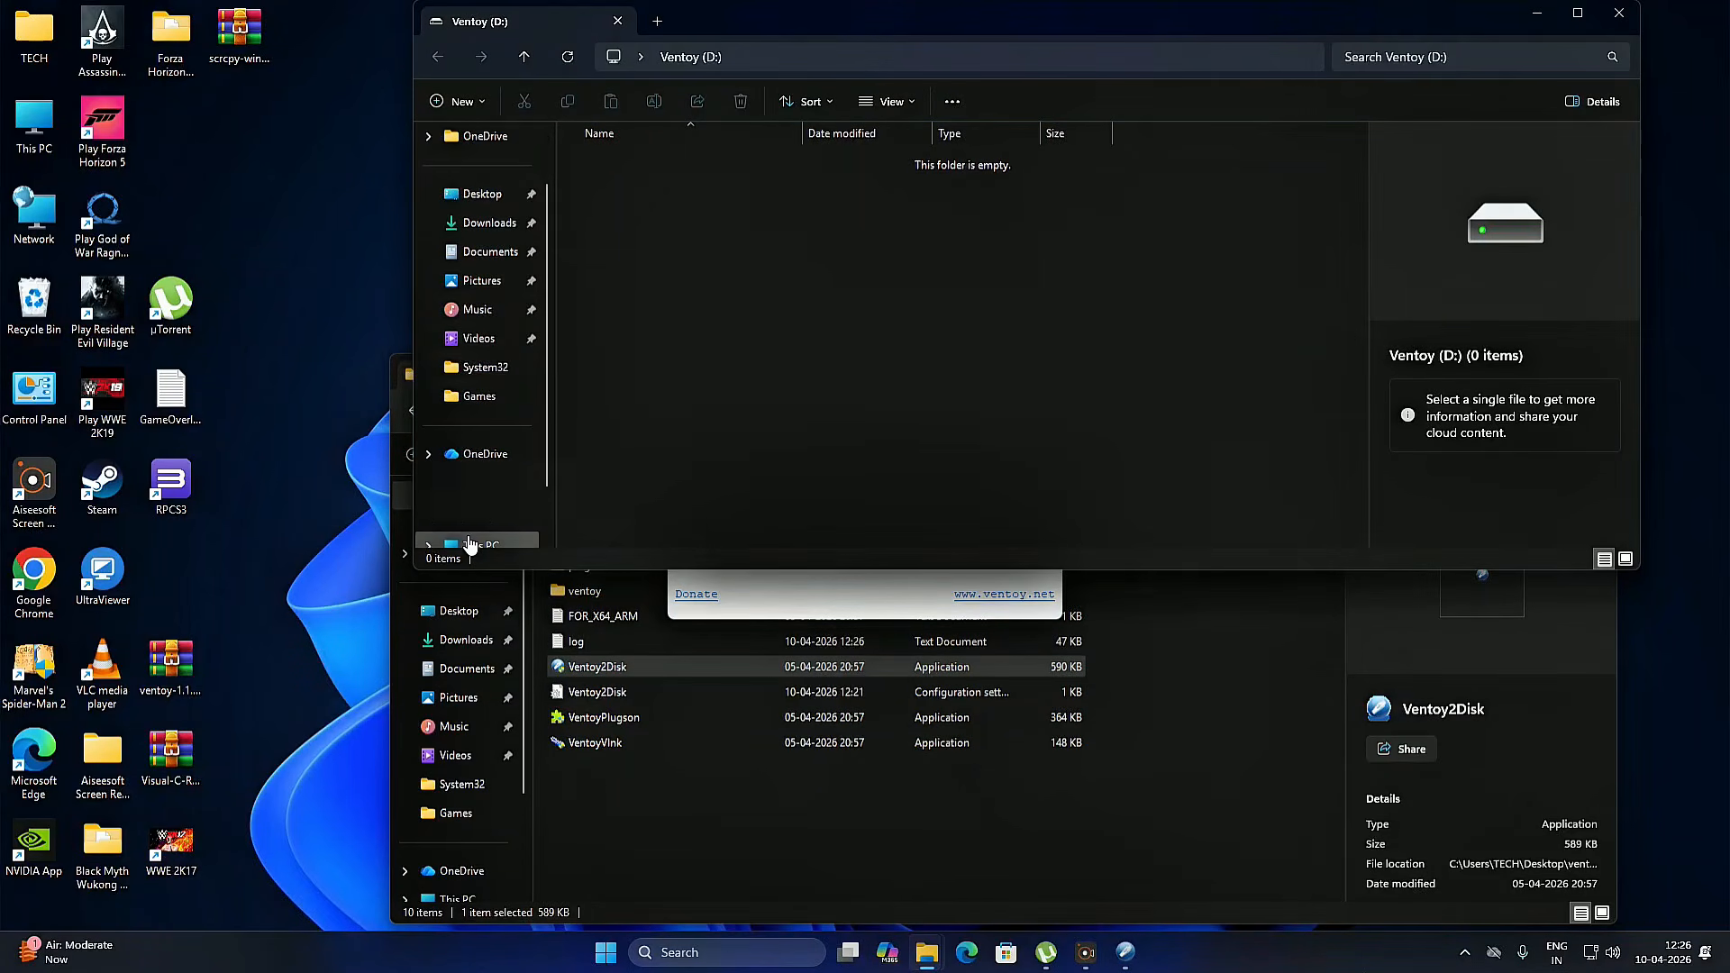
pyautogui.doubleClick(918, 176)
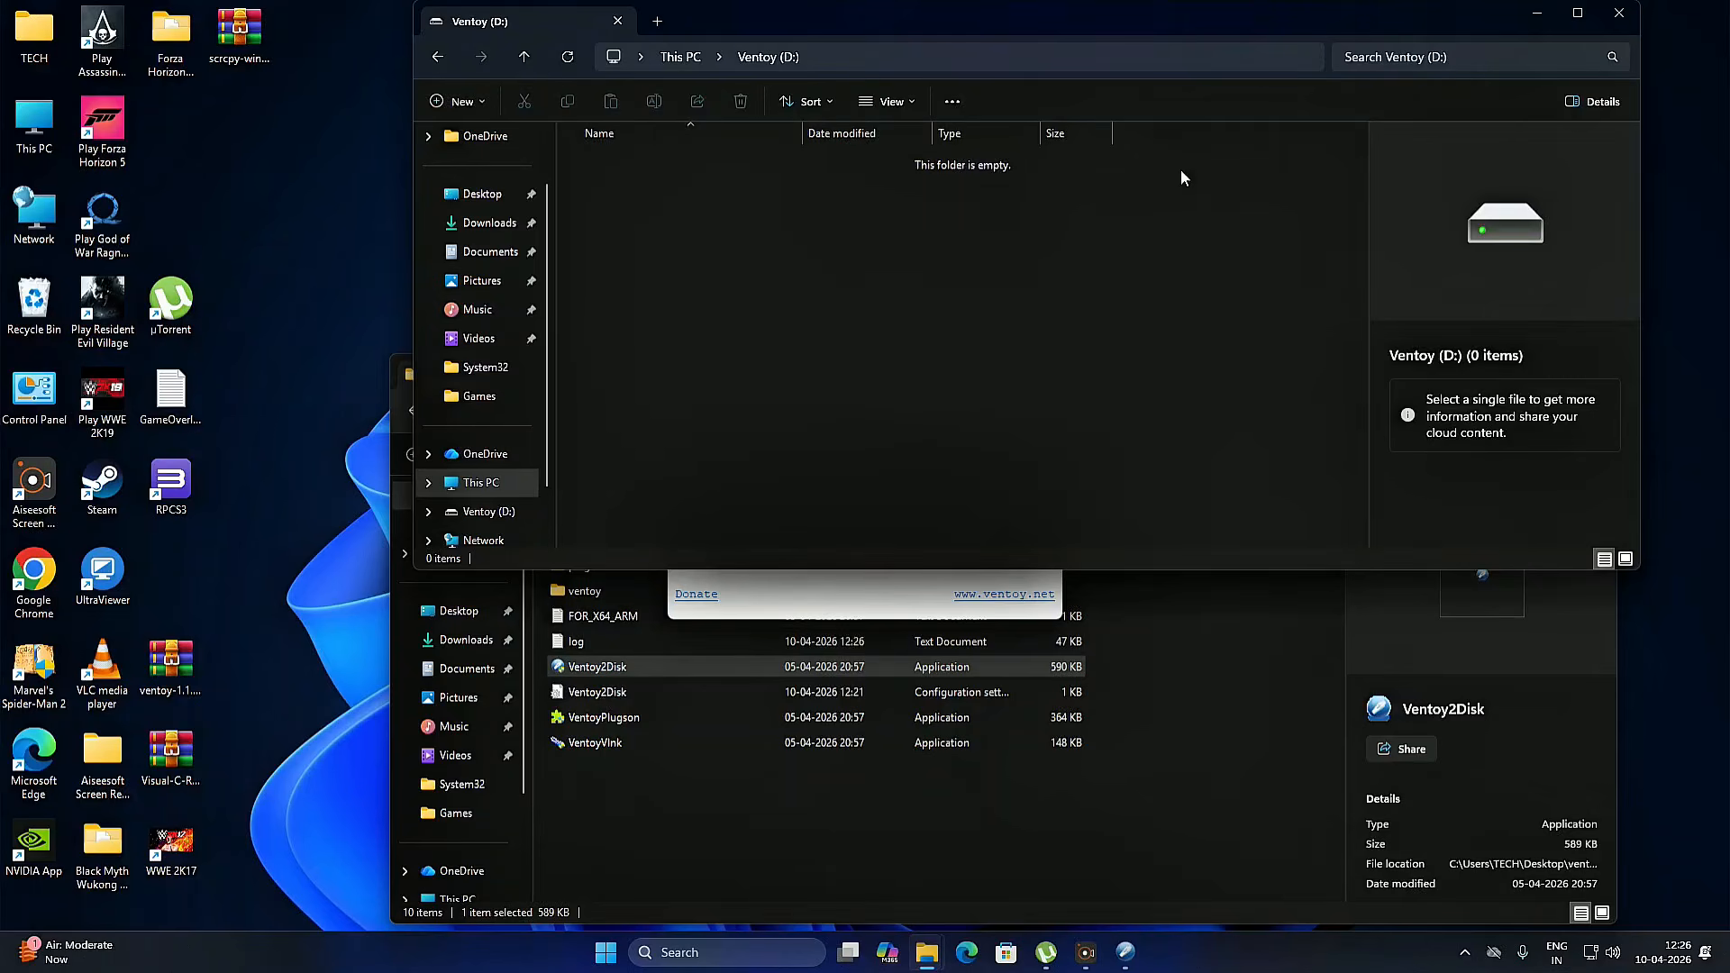
pyautogui.click(1620, 14)
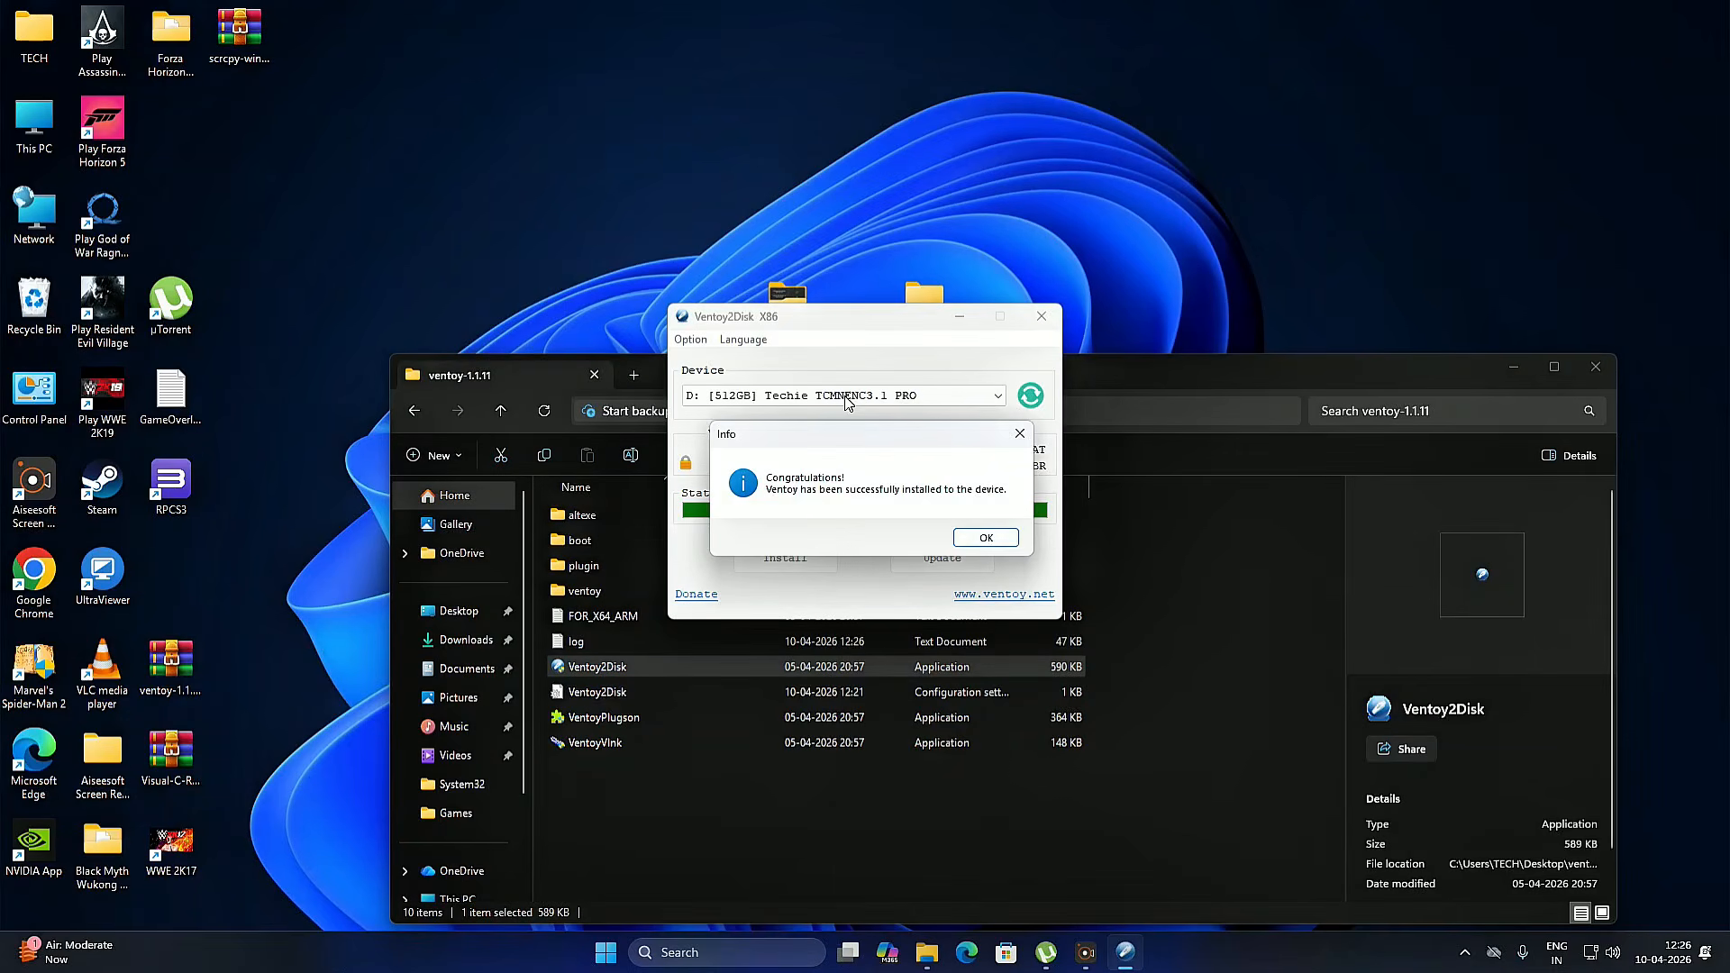
pyautogui.click(990, 539)
pyautogui.click(1047, 325)
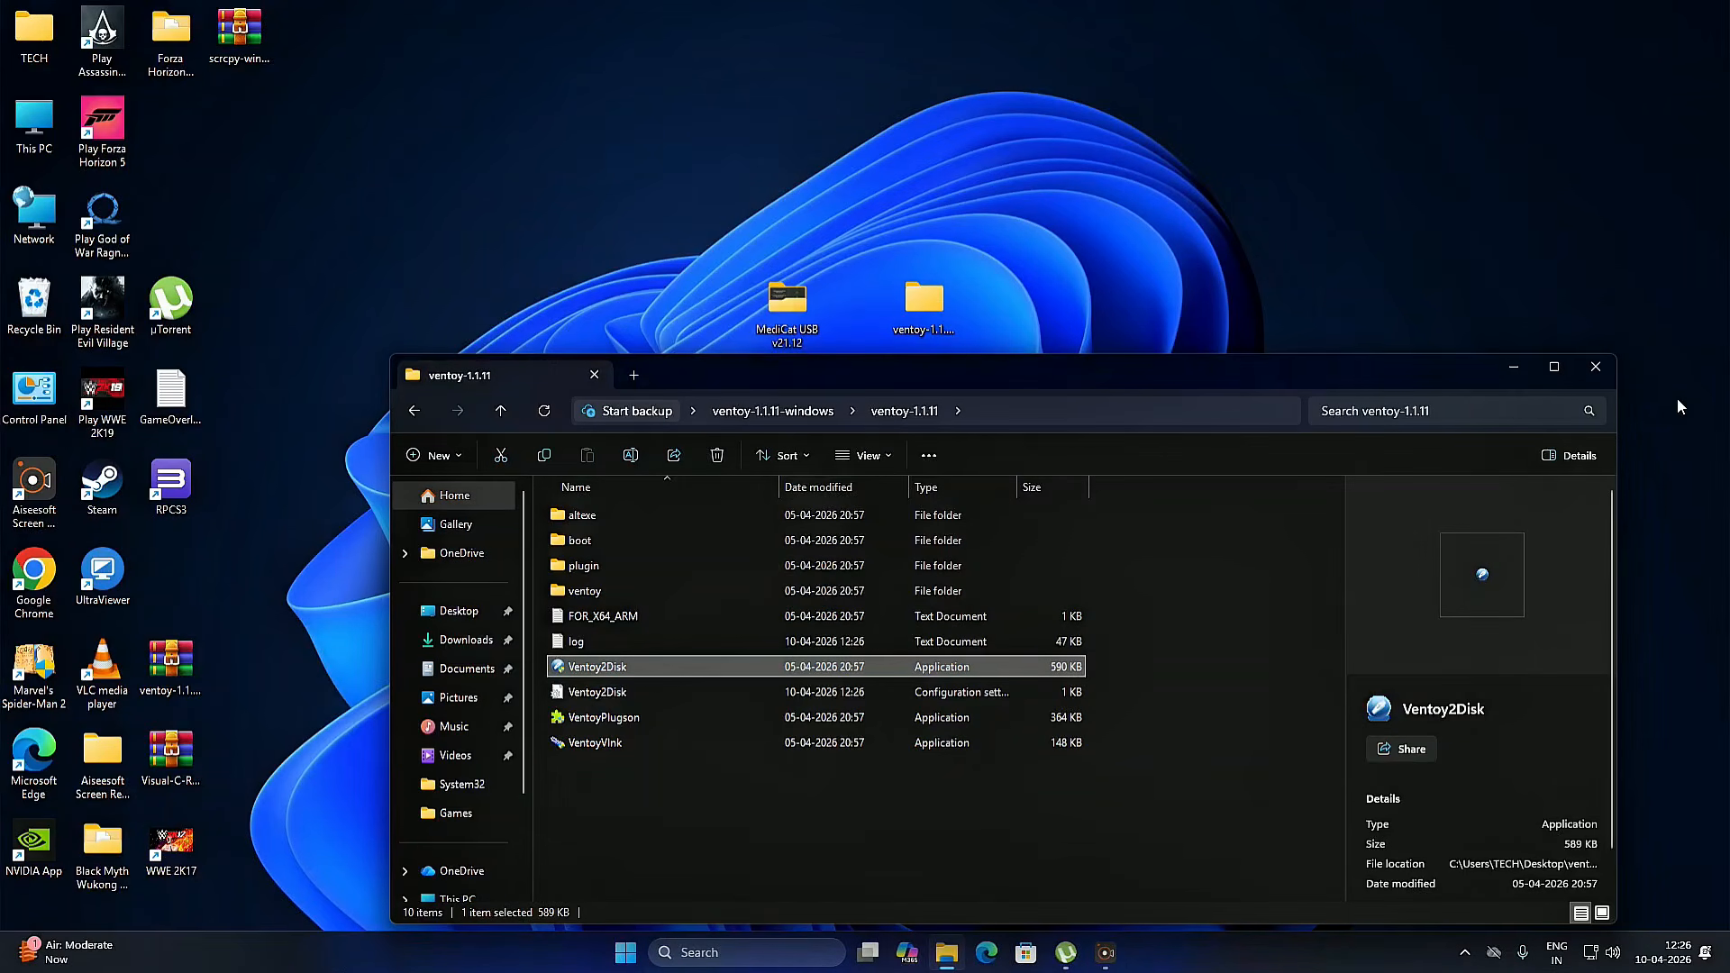
pyautogui.click(1596, 366)
# - Extract MediCat.USB.v21.12 from the MediCat USB v21.12 folder to Ventoy (D:) with WinRAR, and open that drive
pyautogui.doubleClick(803, 303)
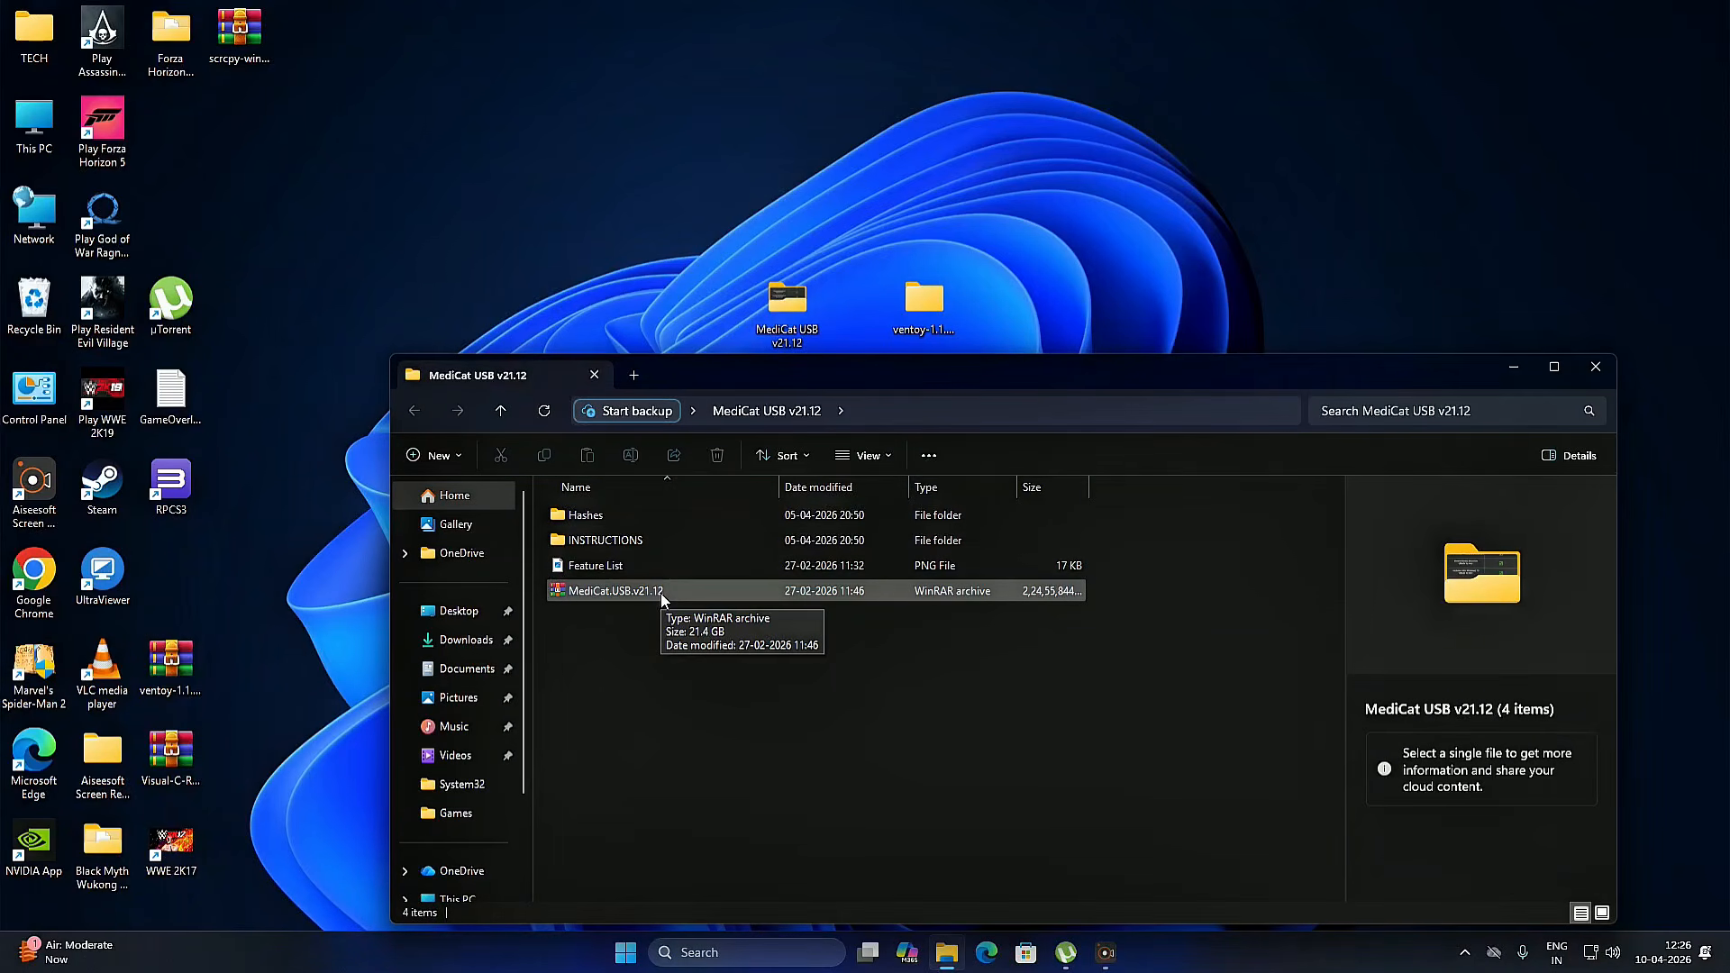
pyautogui.rightClick(662, 593)
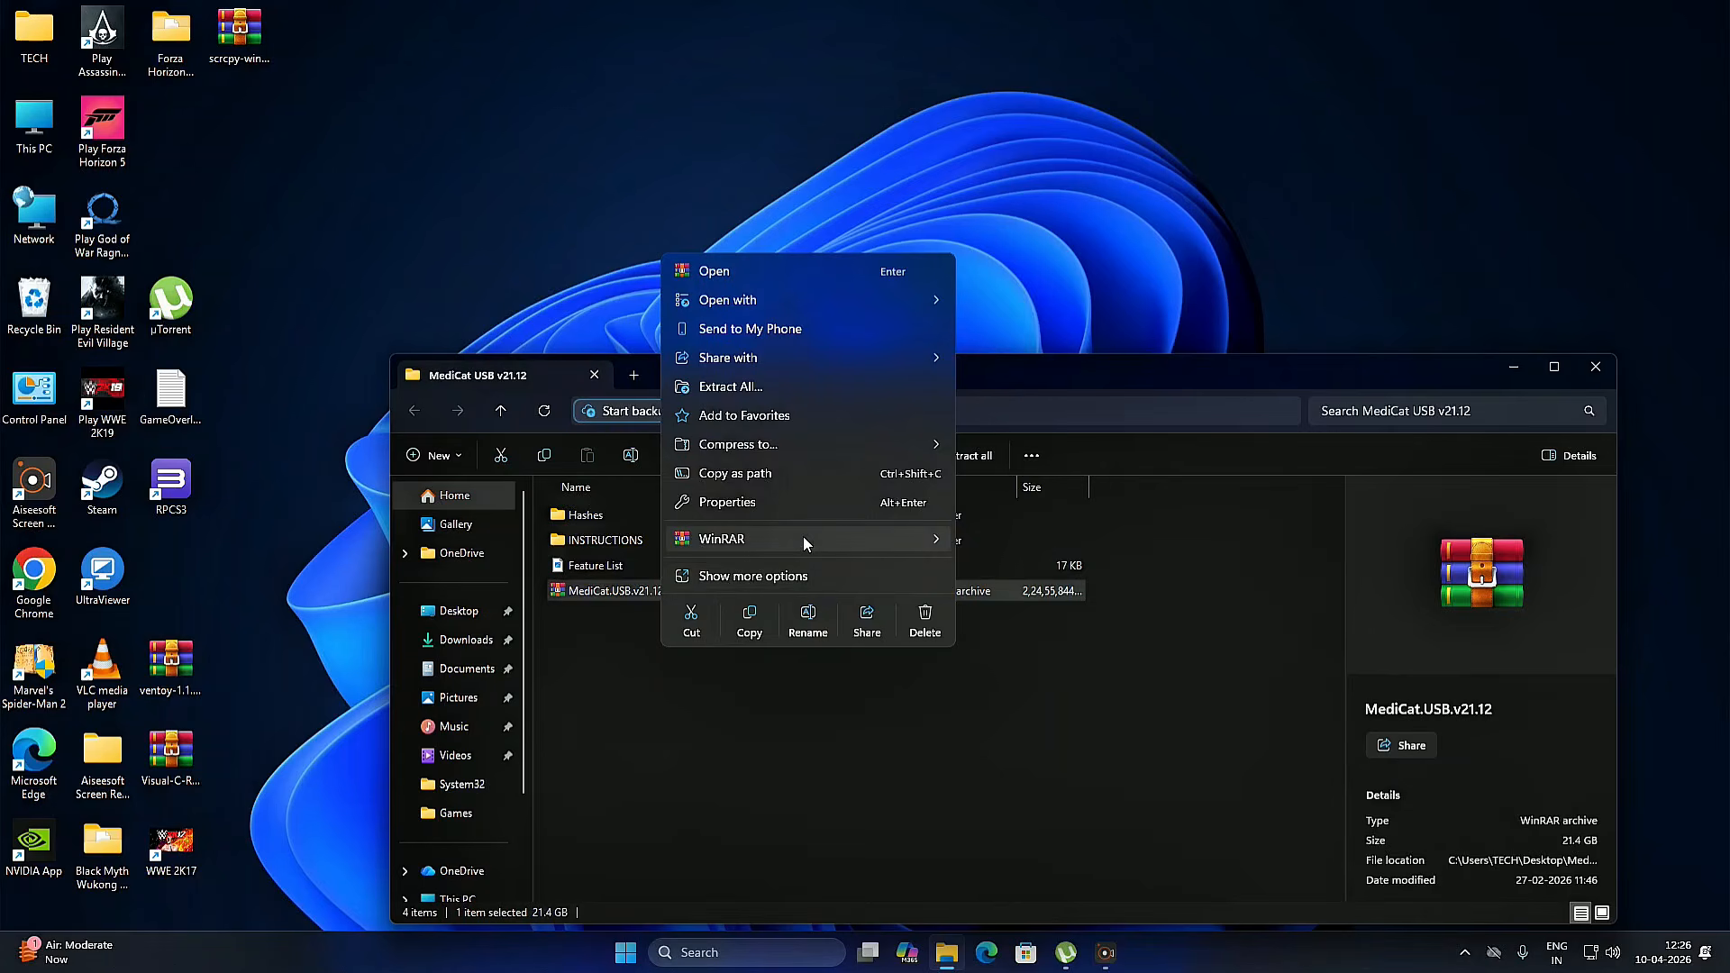
pyautogui.moveTo(803, 537)
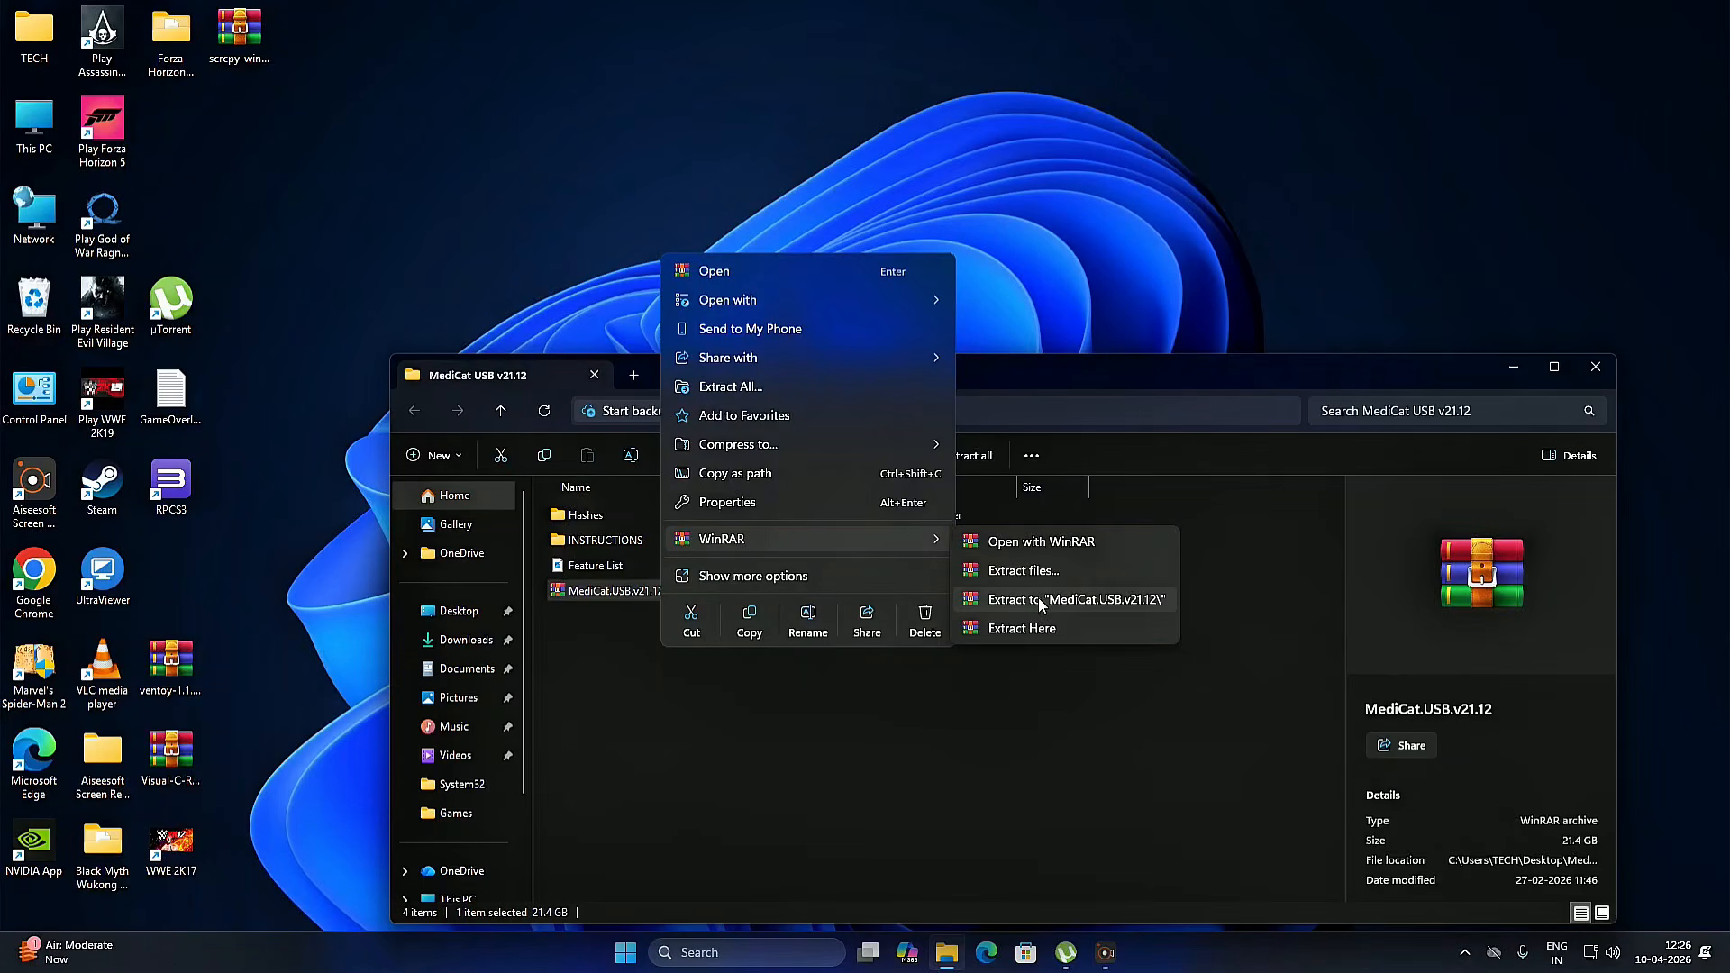
pyautogui.click(1042, 569)
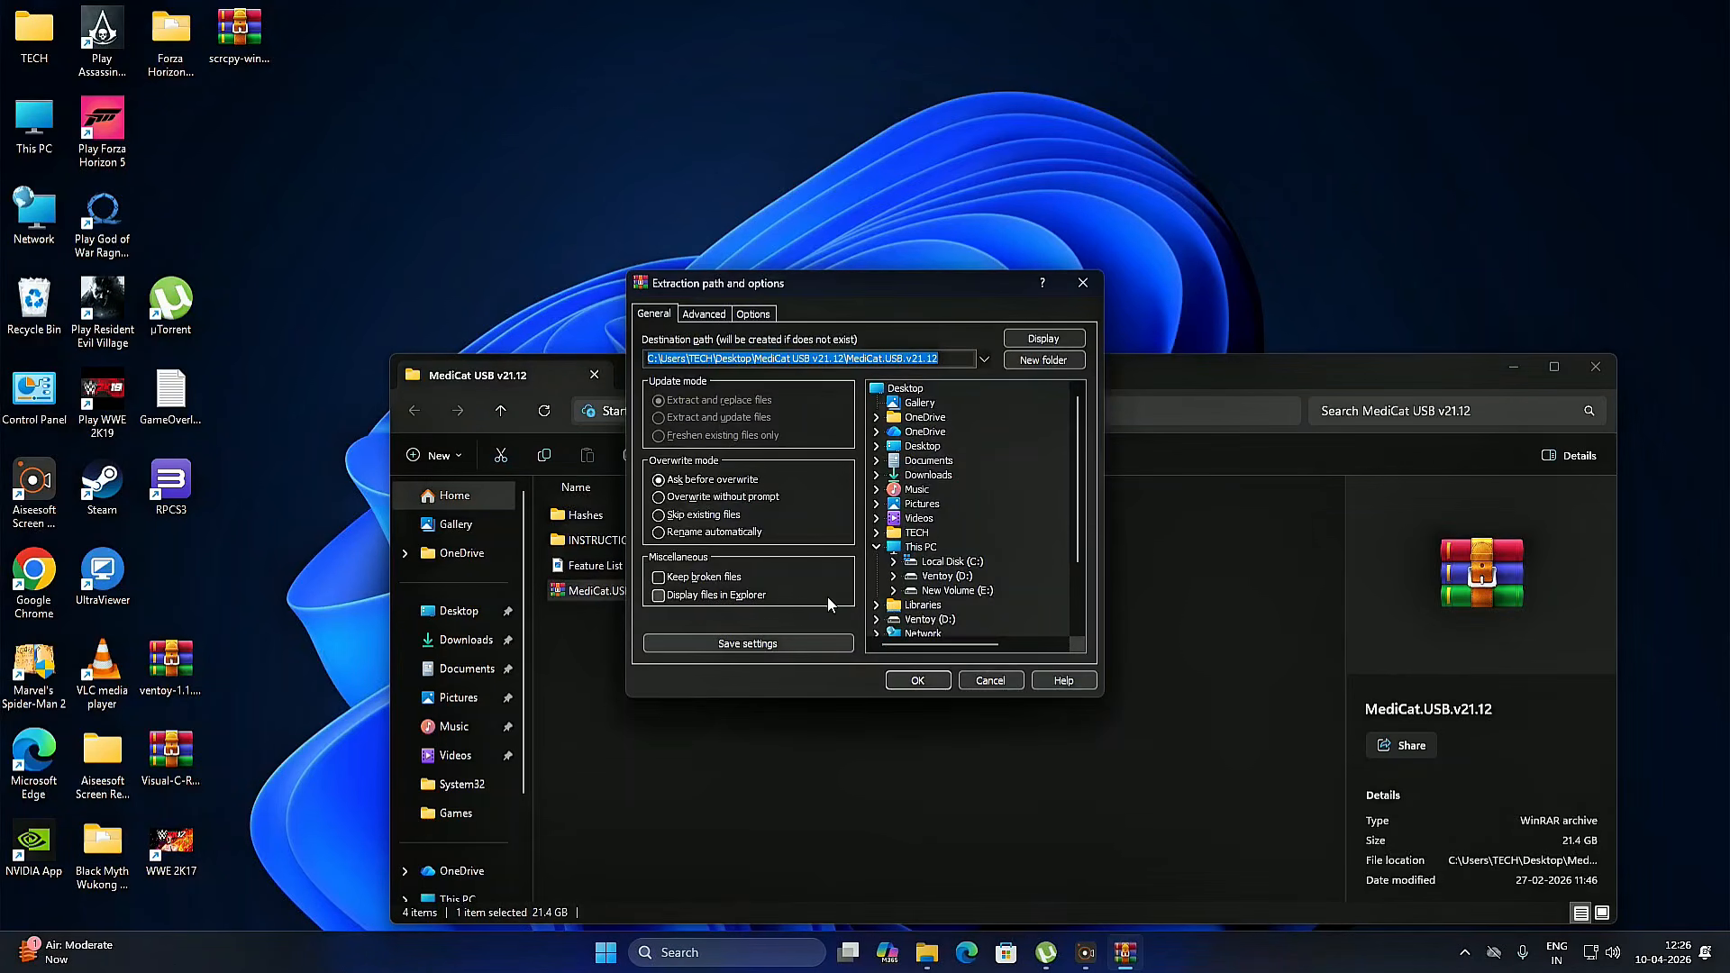
pyautogui.click(937, 577)
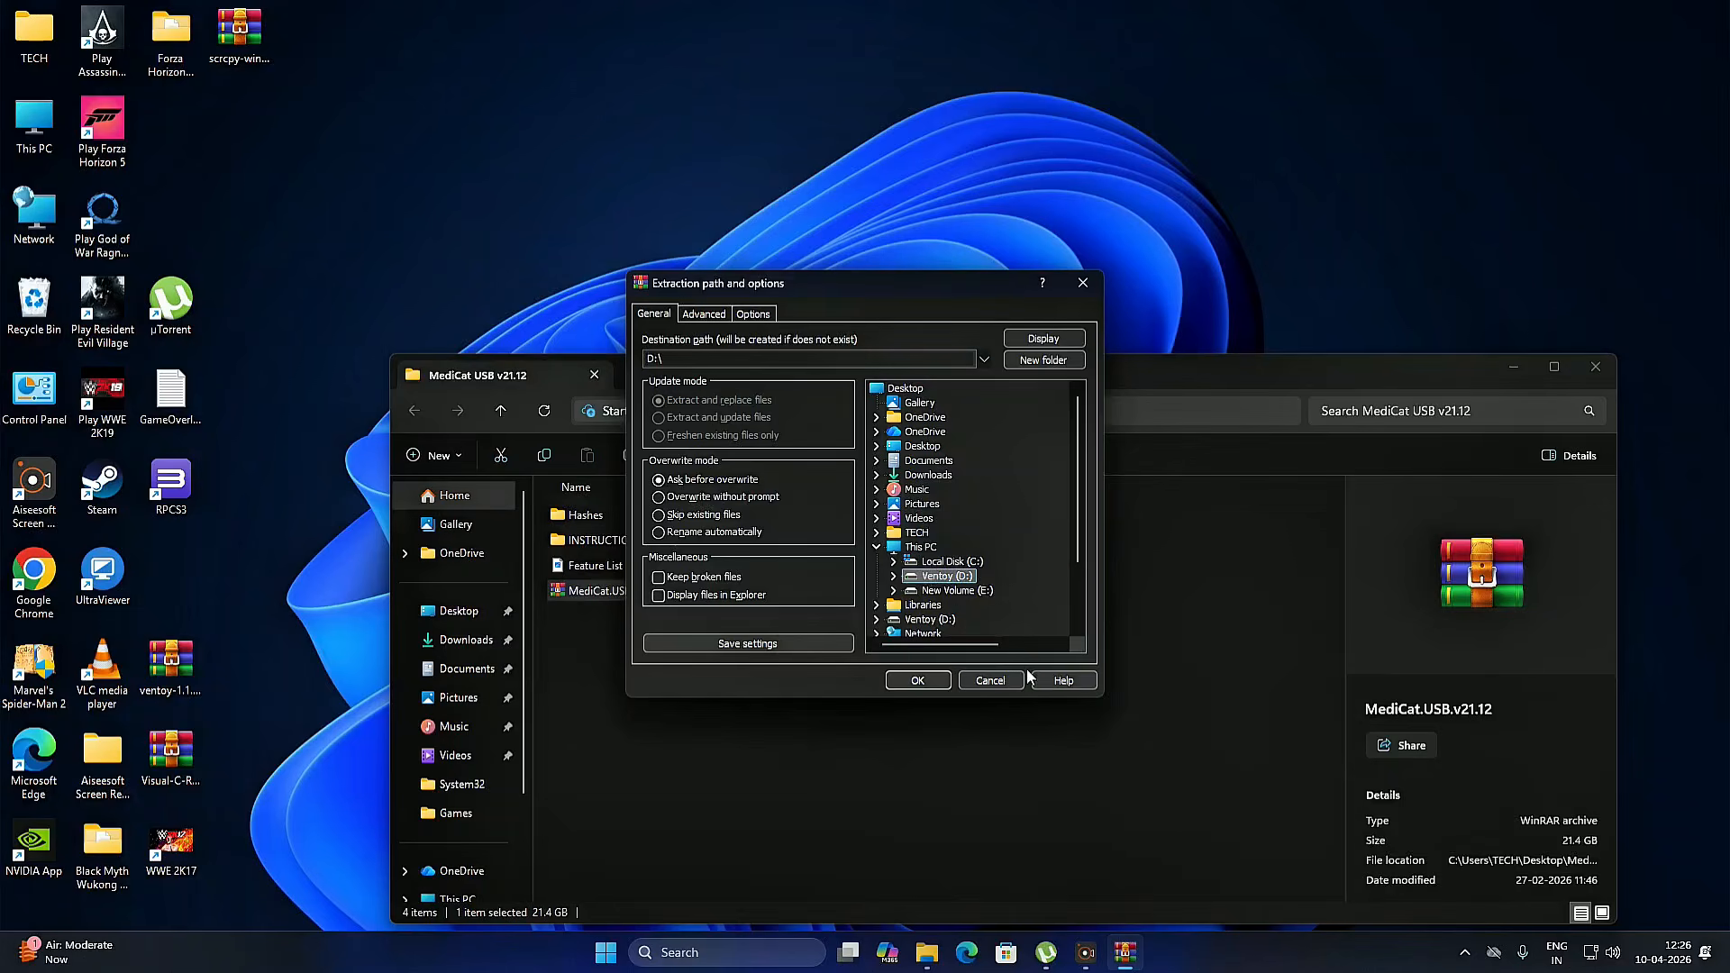
pyautogui.click(918, 681)
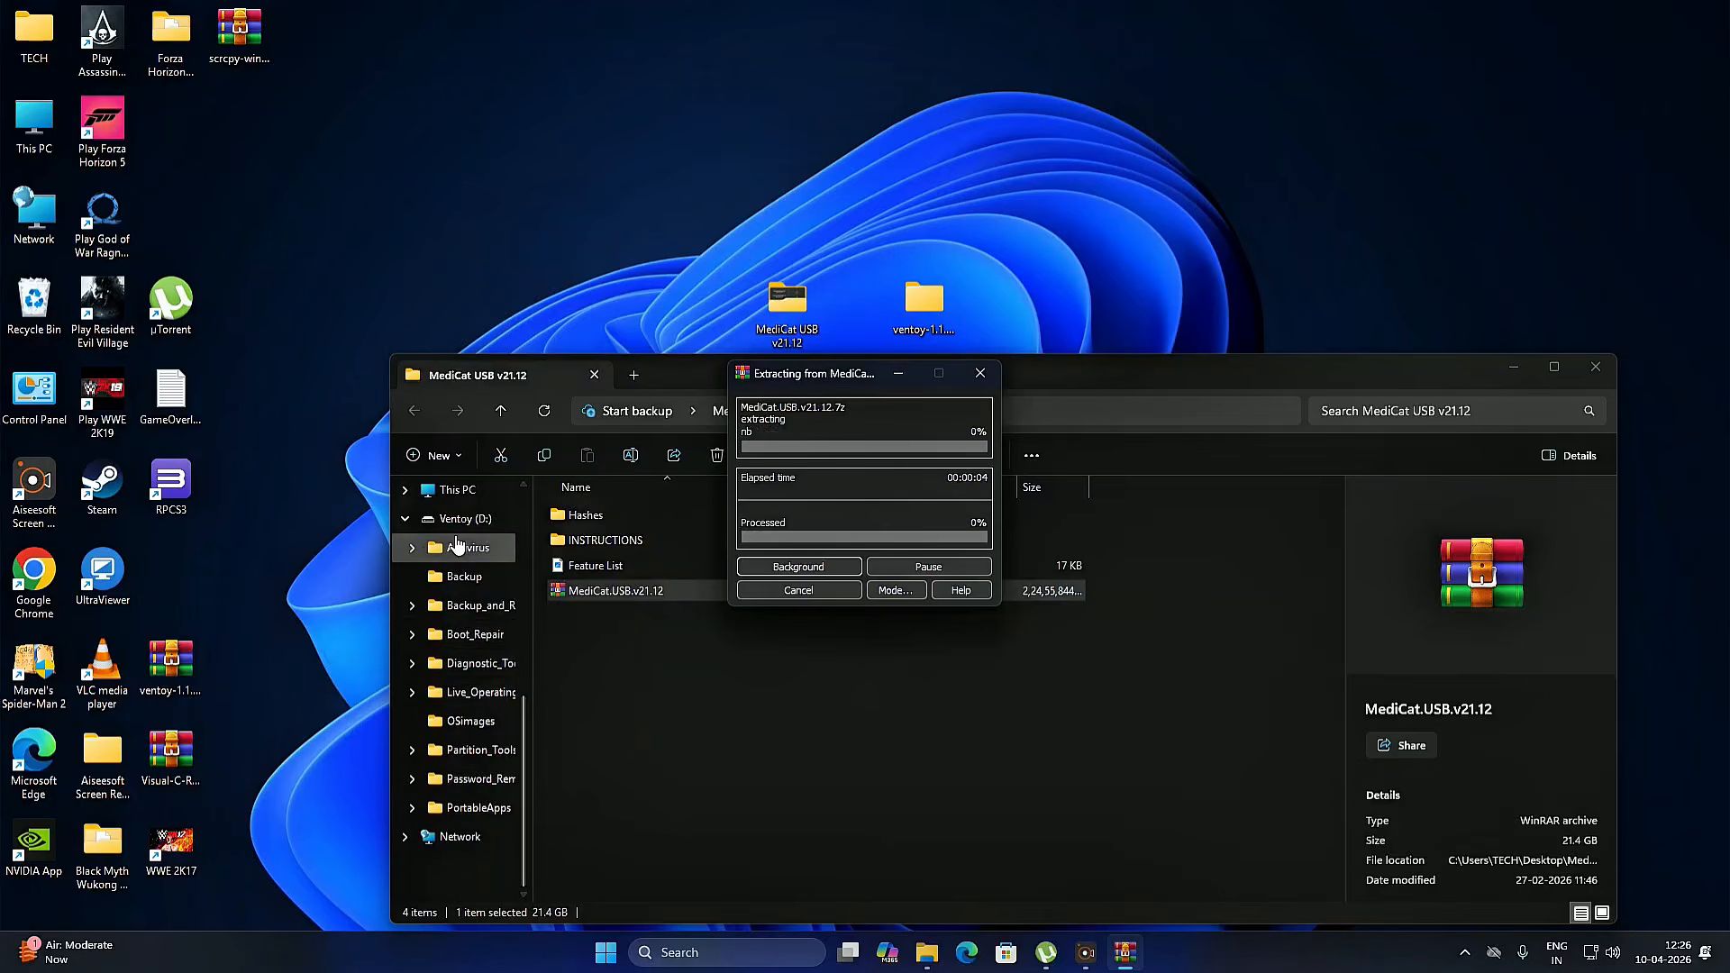
pyautogui.click(436, 615)
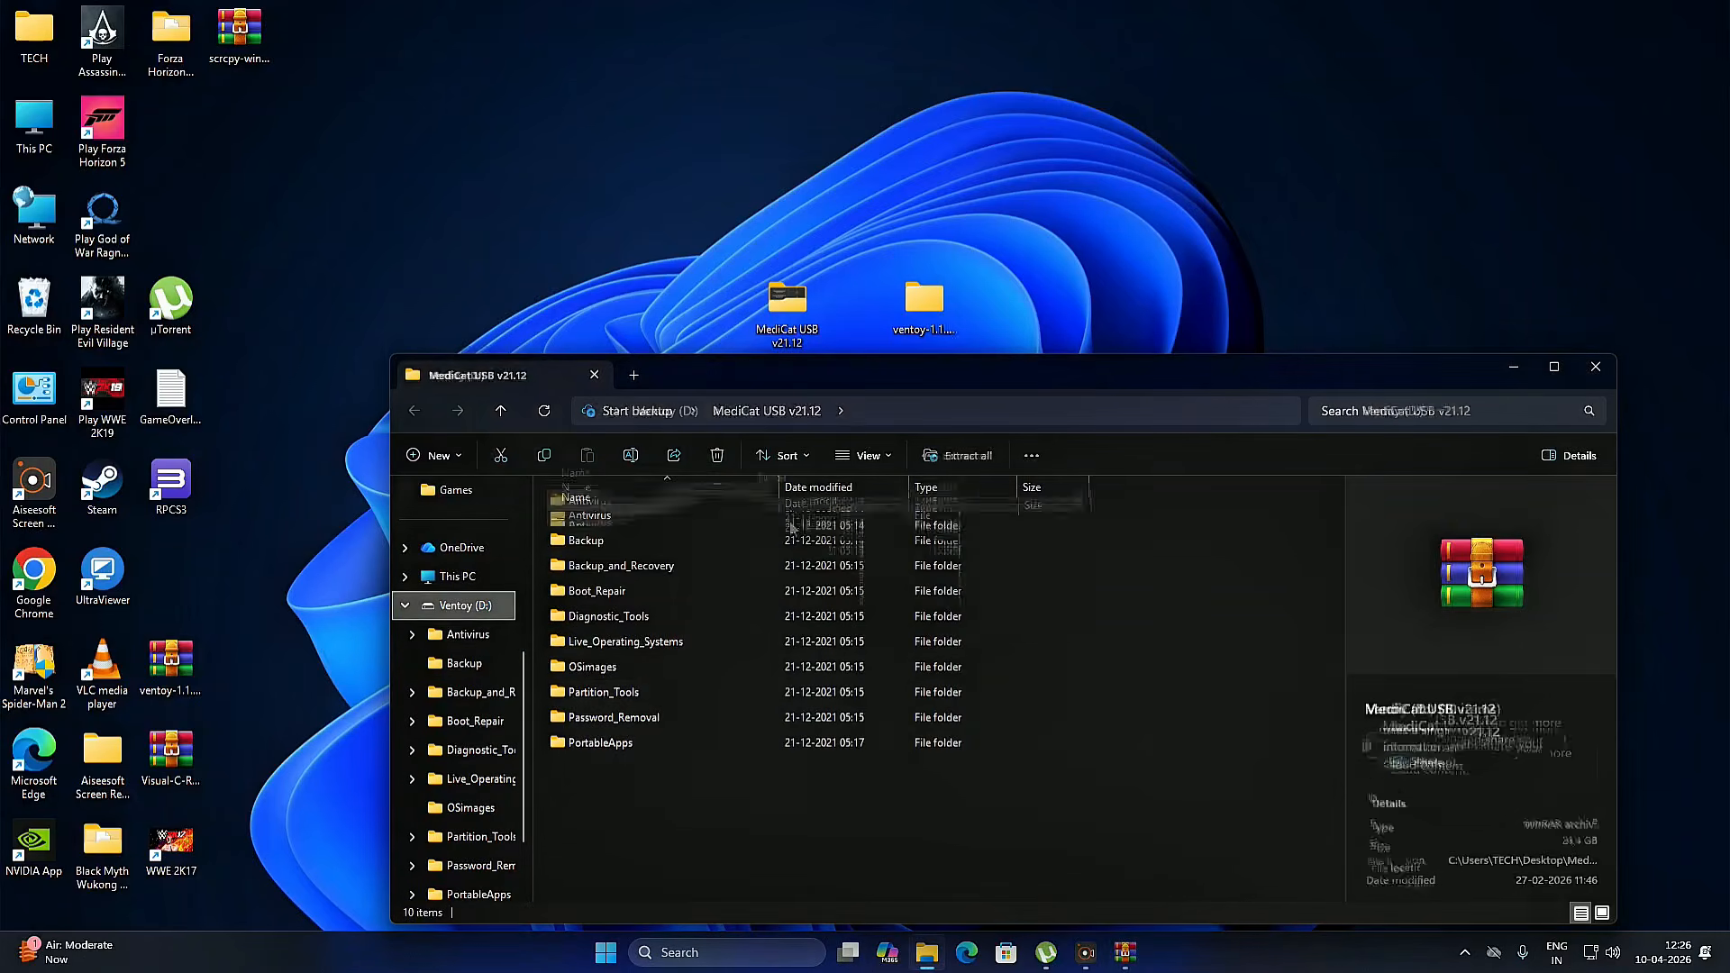
# - Check the WinRAR extraction progress, and review the extracted folders and files on the MediCat v21.12 (D:) drive
pyautogui.click(1126, 964)
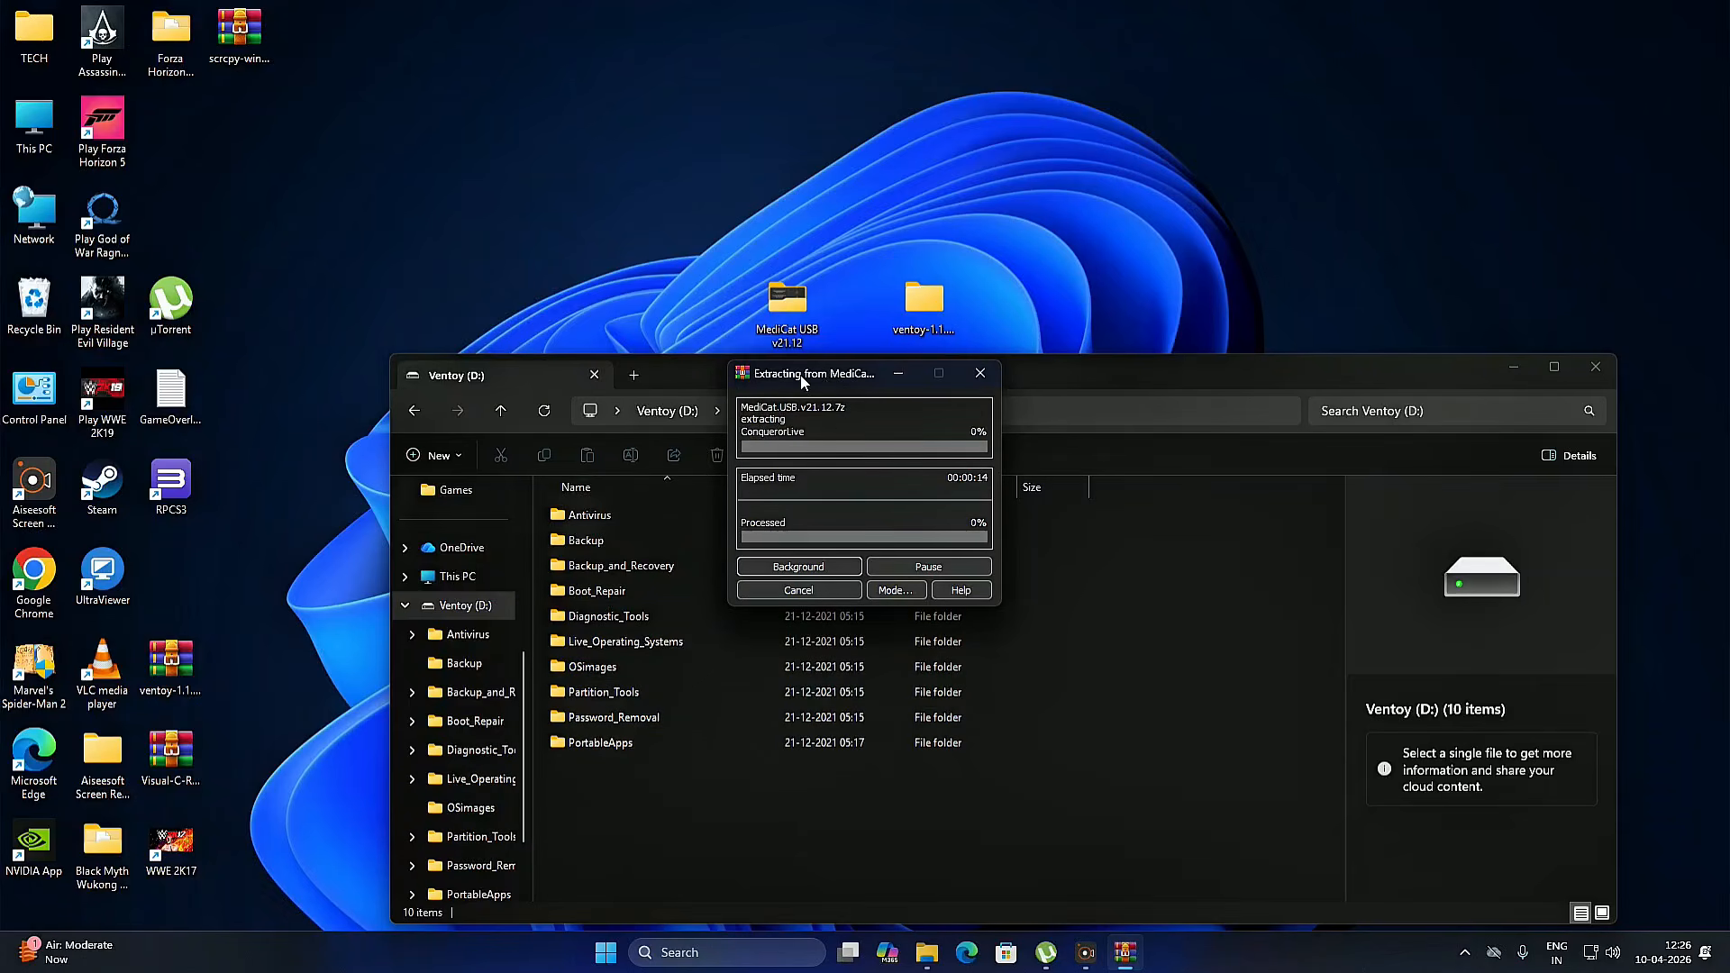
pyautogui.moveTo(781, 377); pyautogui.dragTo(817, 386)
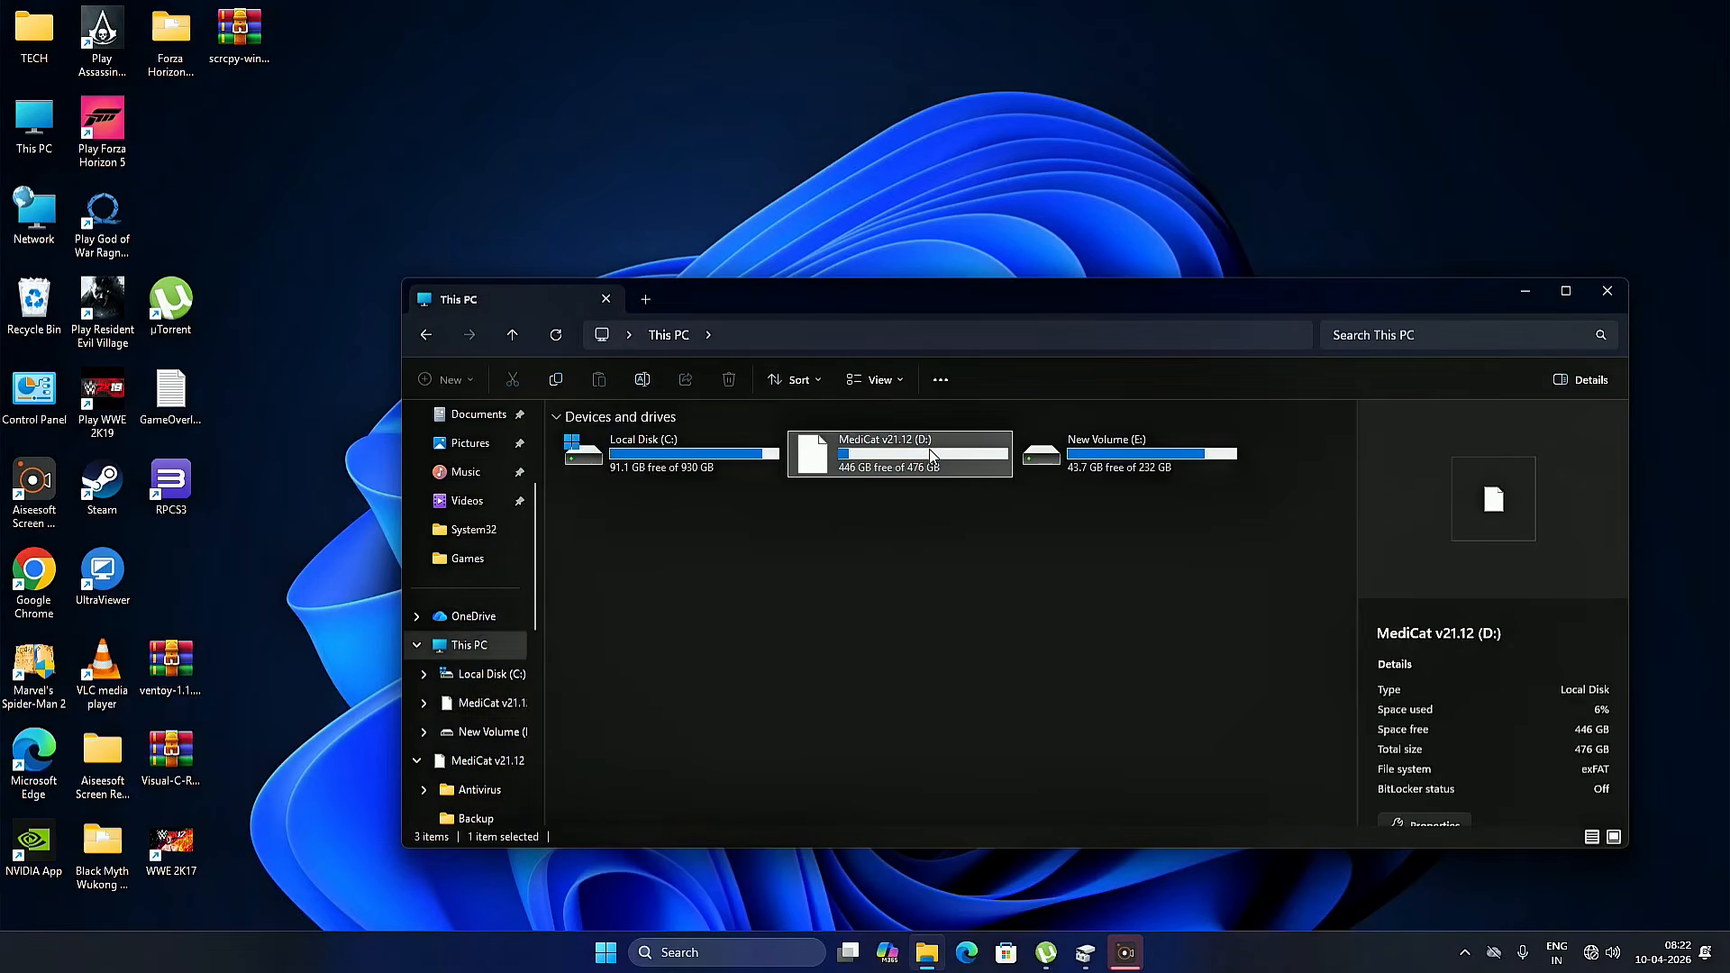
pyautogui.doubleClick(884, 473)
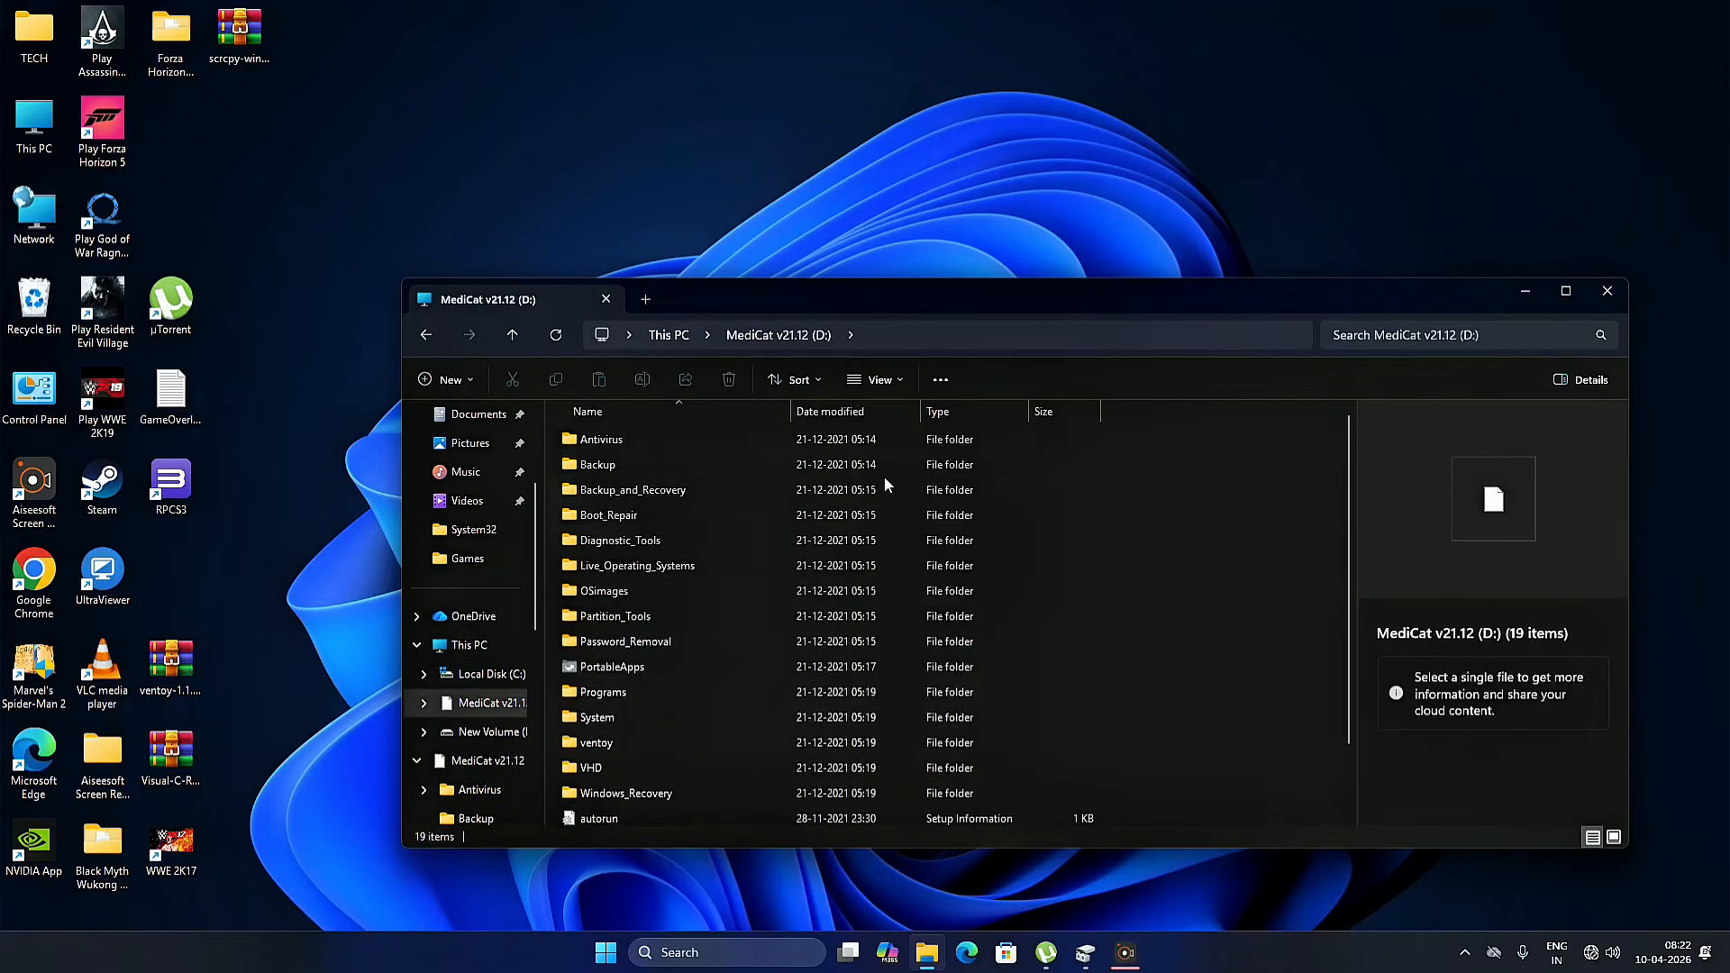
pyautogui.scroll(-2, 709, 571)
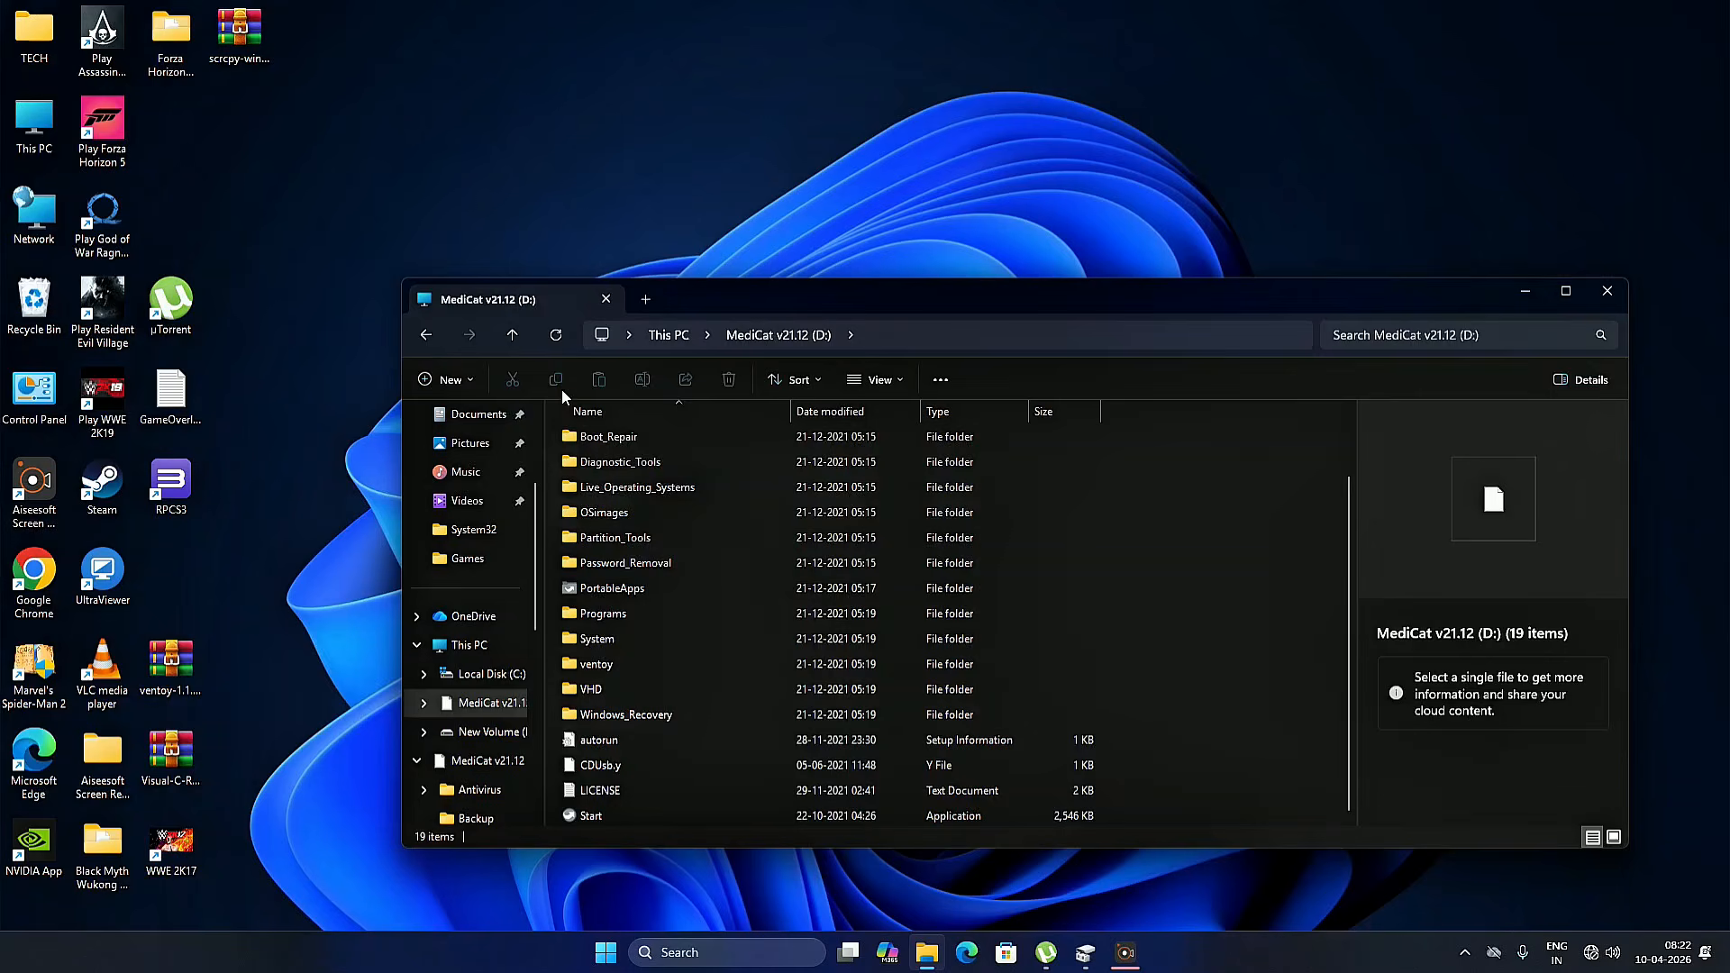
pyautogui.click(512, 336)
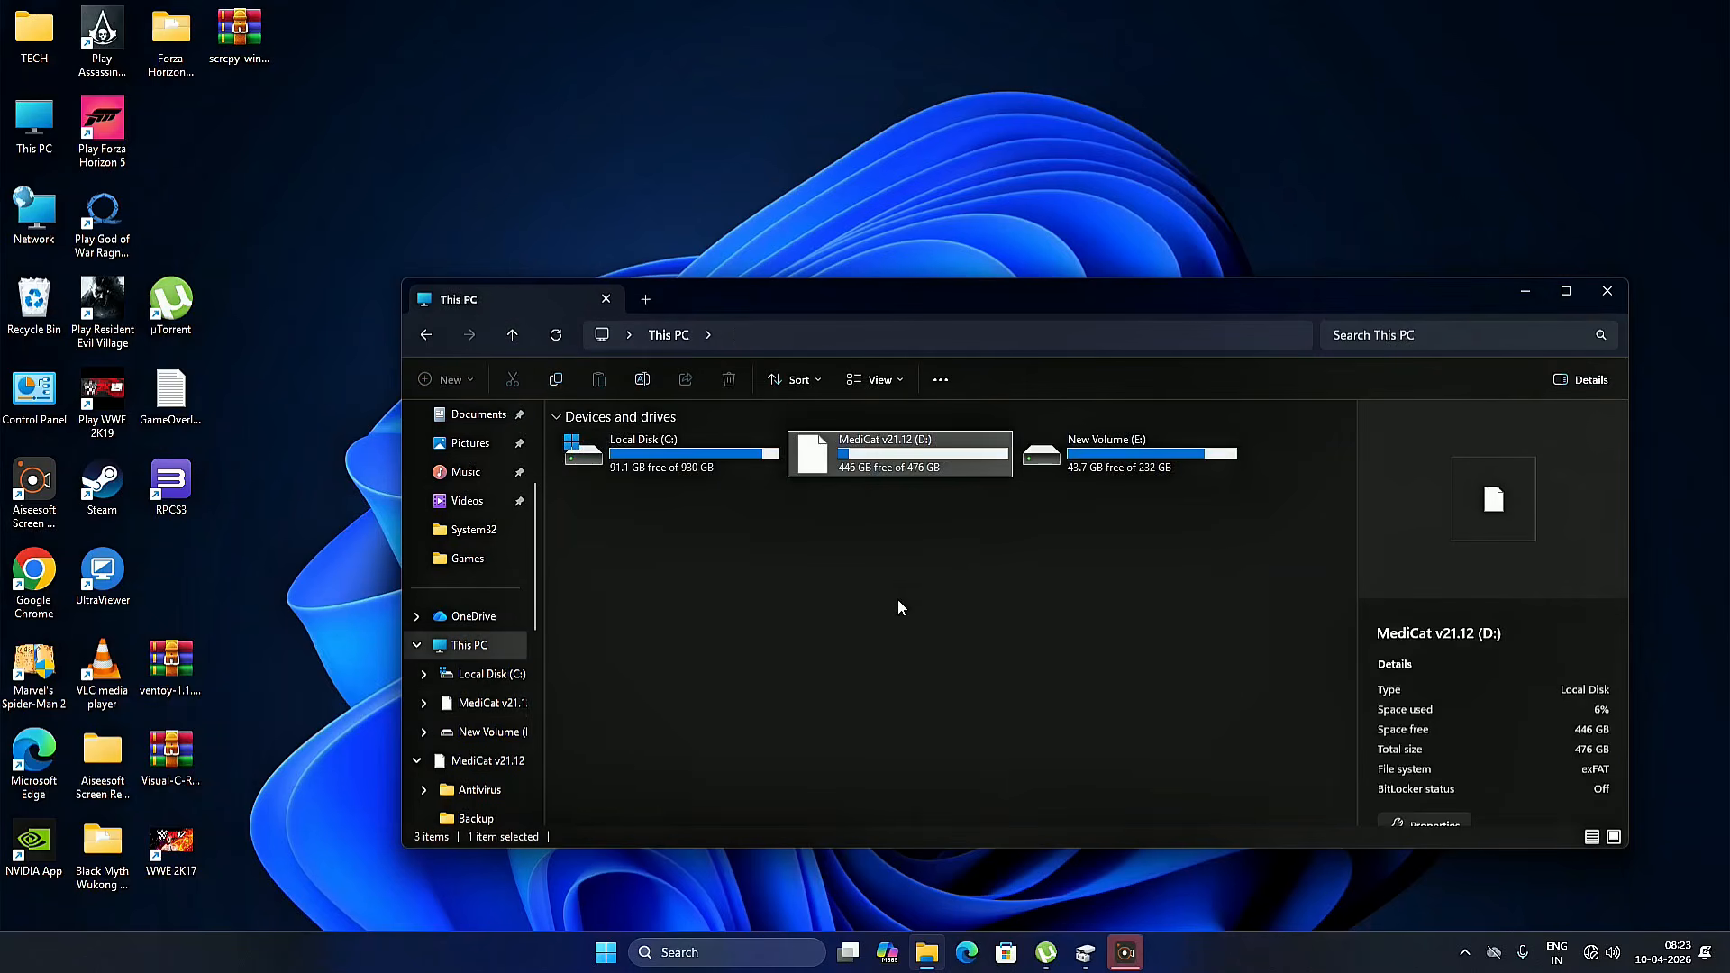
# - Look inside the OSimages folder on the MediCat v21.12 (D:) drive and return to the drive's root
pyautogui.doubleClick(867, 455)
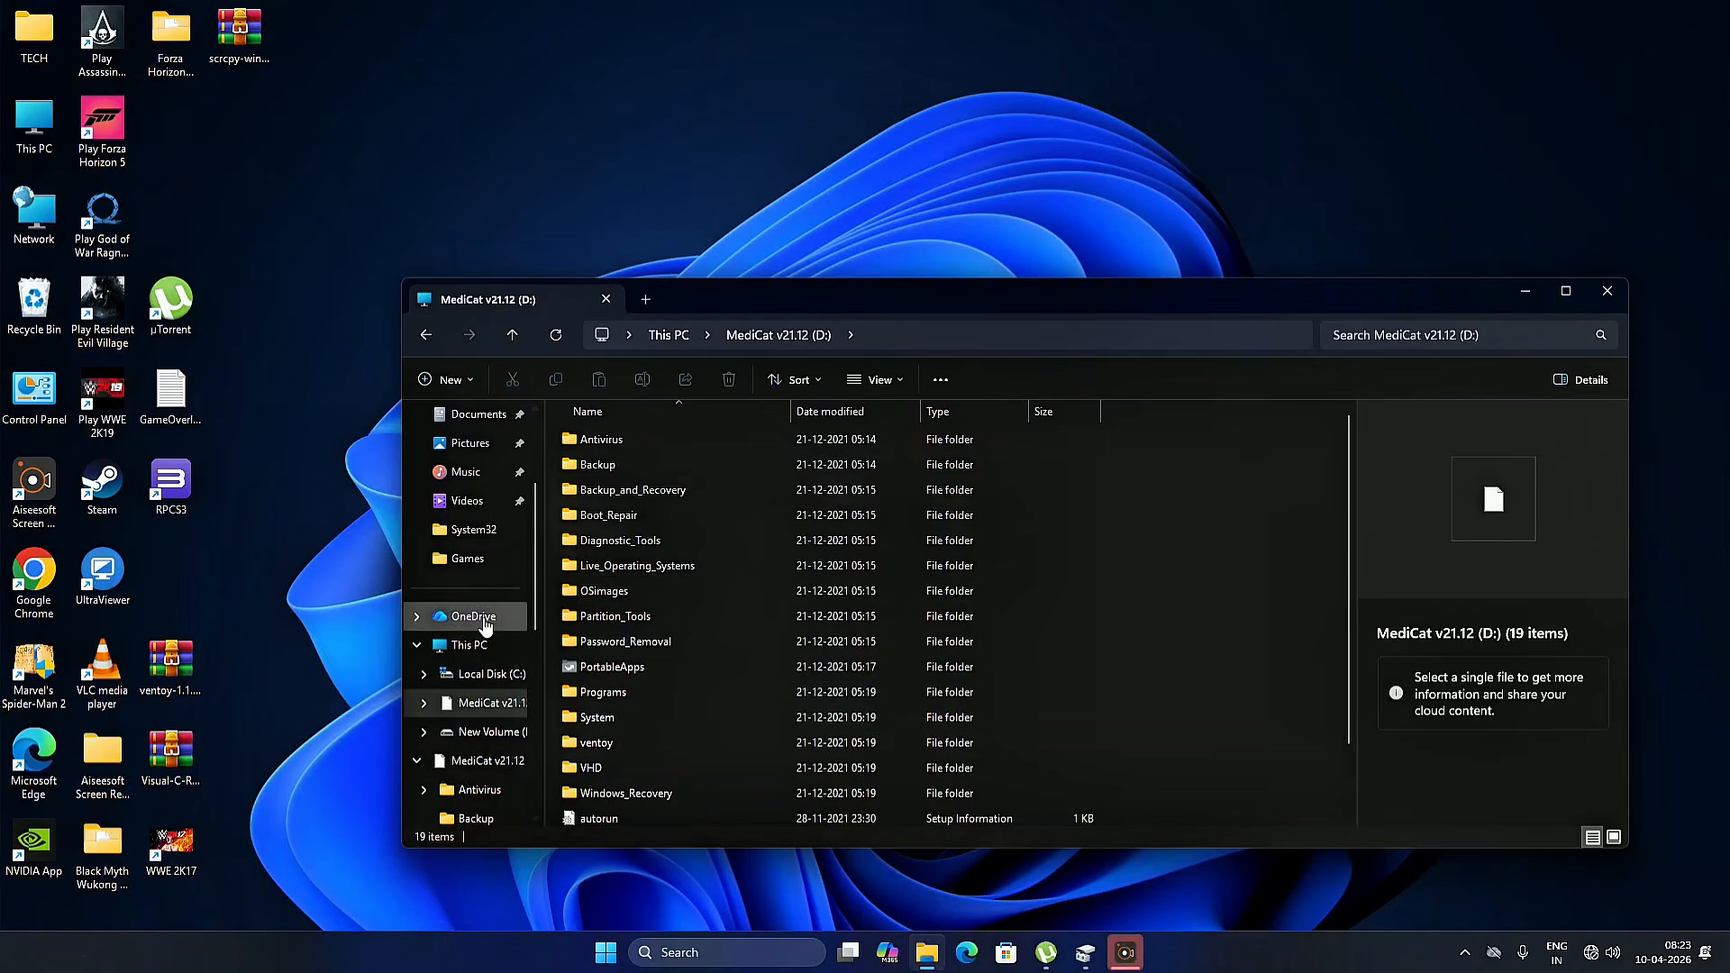
pyautogui.doubleClick(636, 593)
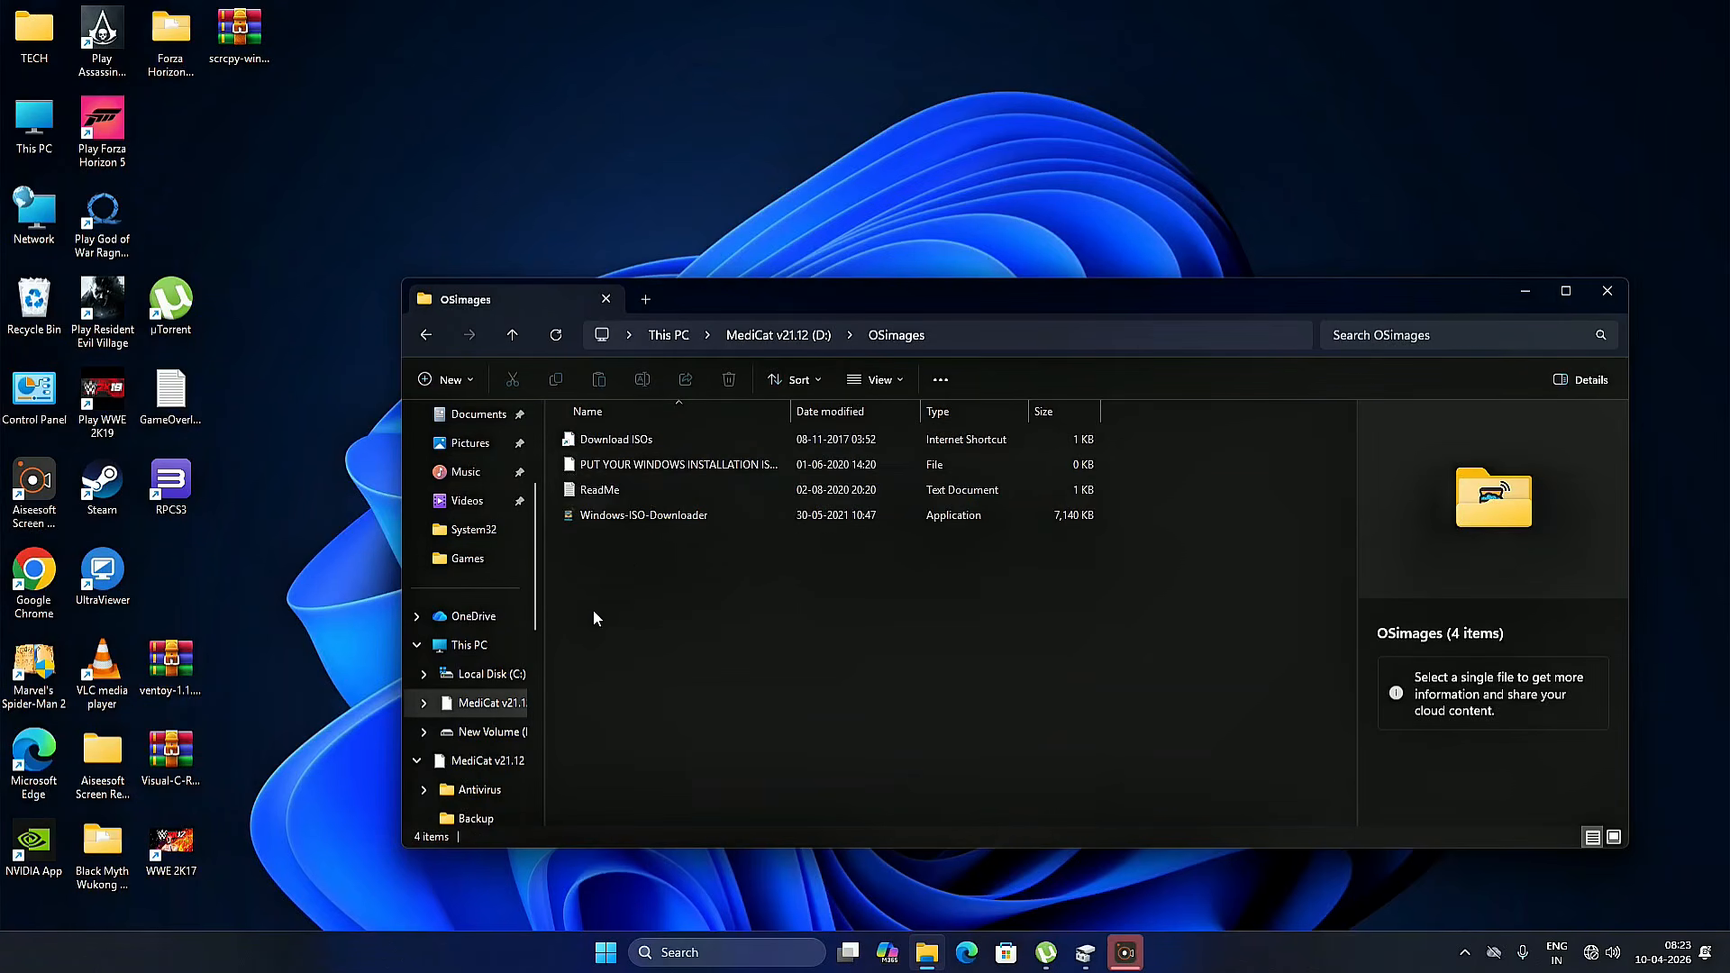
pyautogui.click(512, 336)
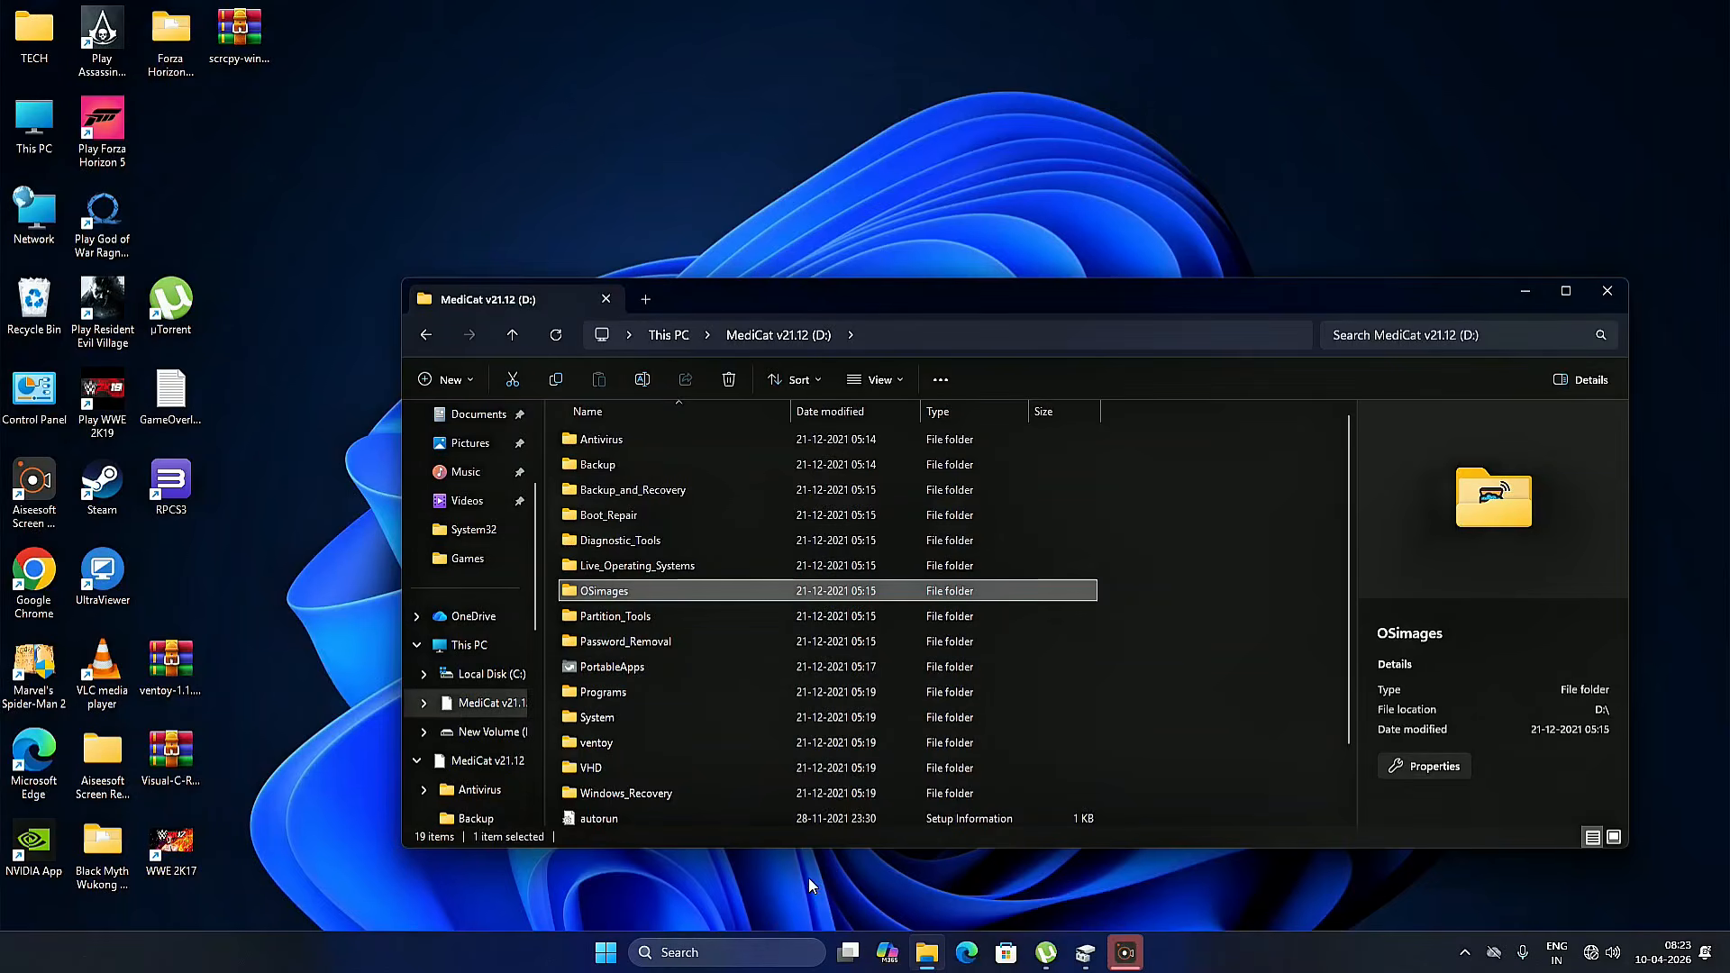
pyautogui.scroll(-1, 811, 720)
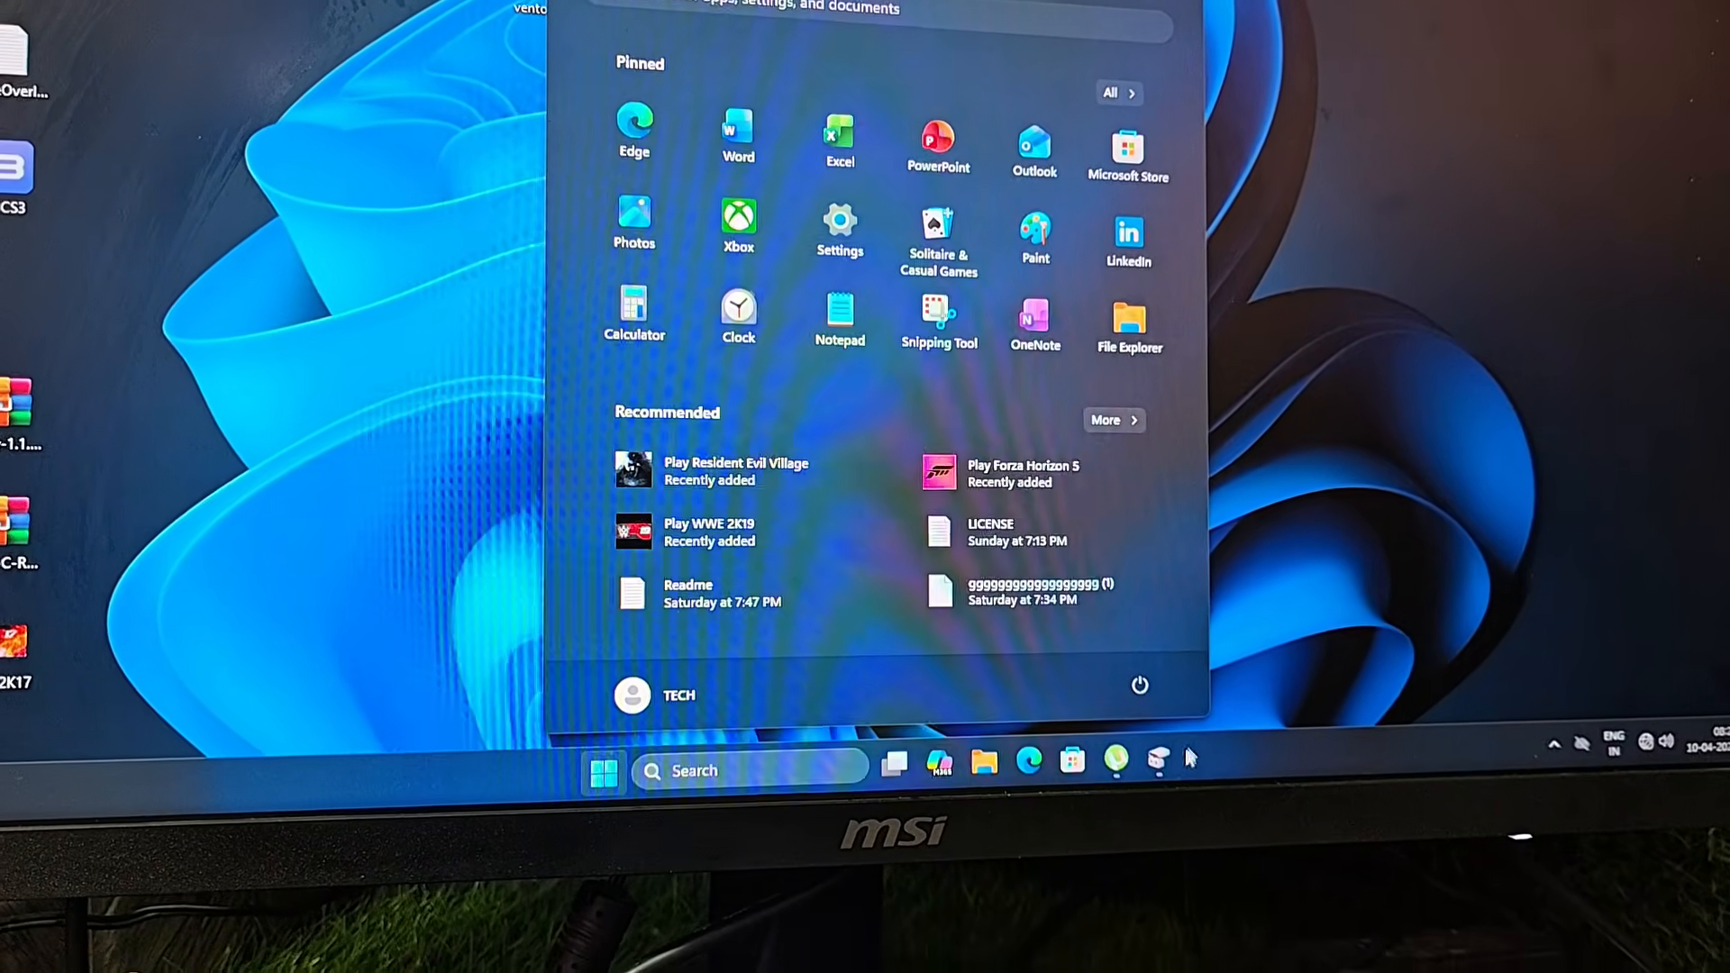
# - Restart the PC and boot from UEFI OS (Techie TCMNENC3.1 PRO 1.00)
pyautogui.click(1139, 685)
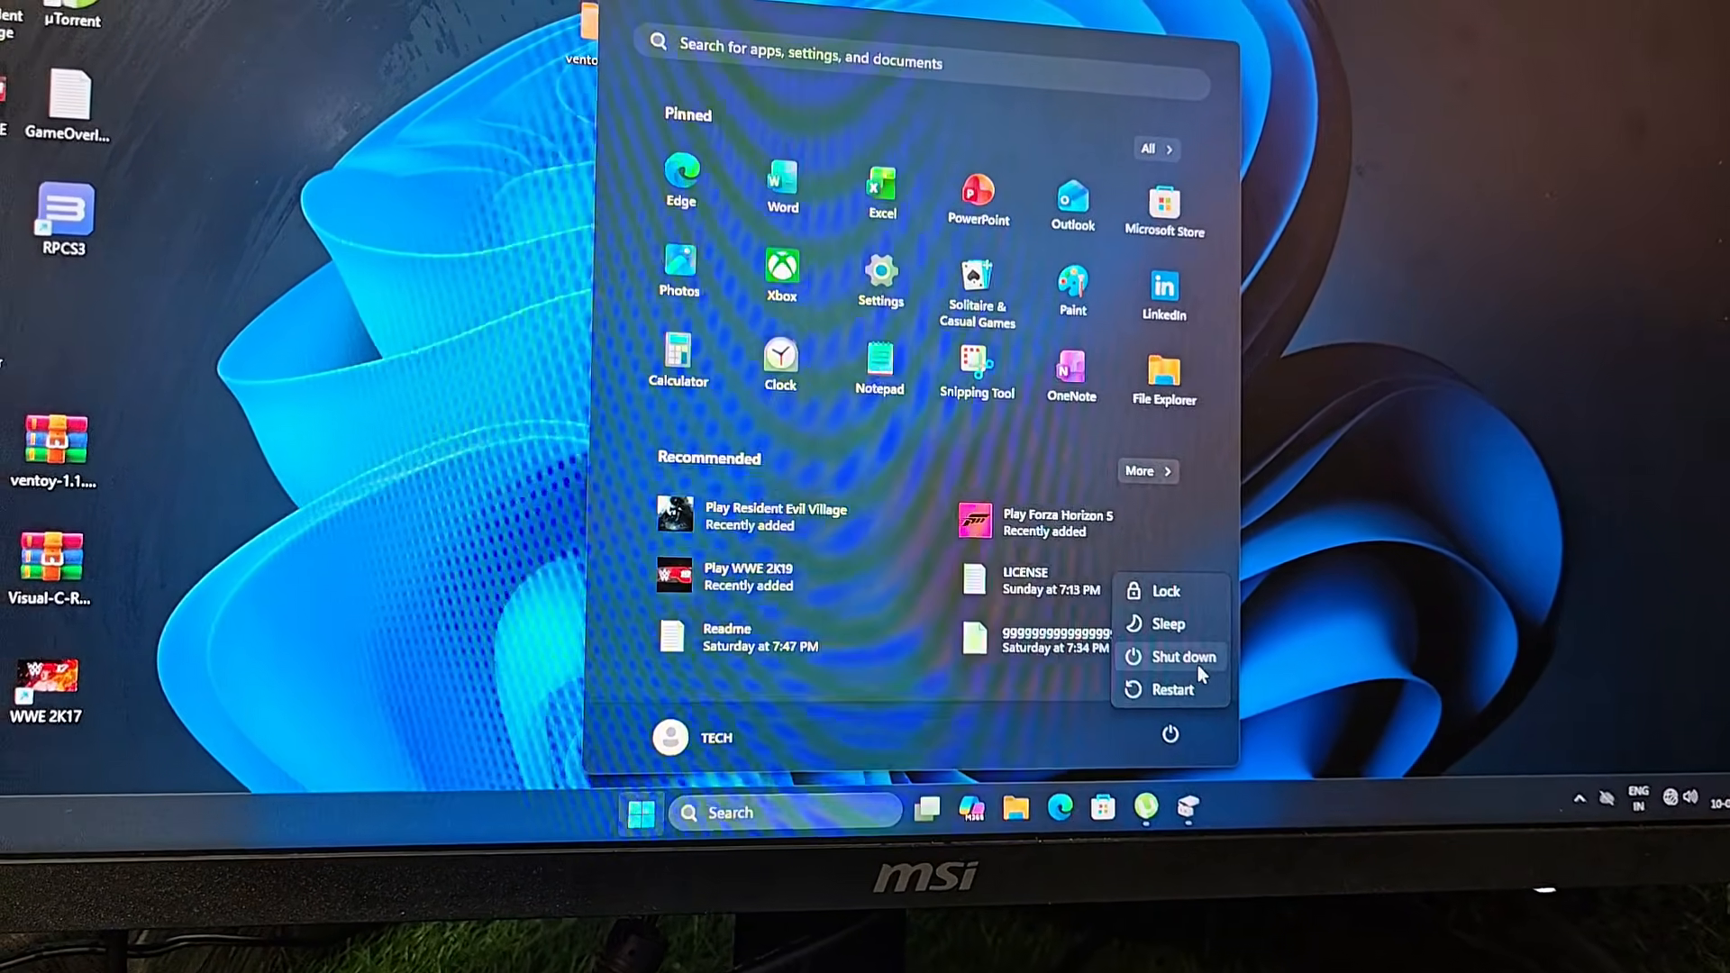
pyautogui.click(1174, 689)
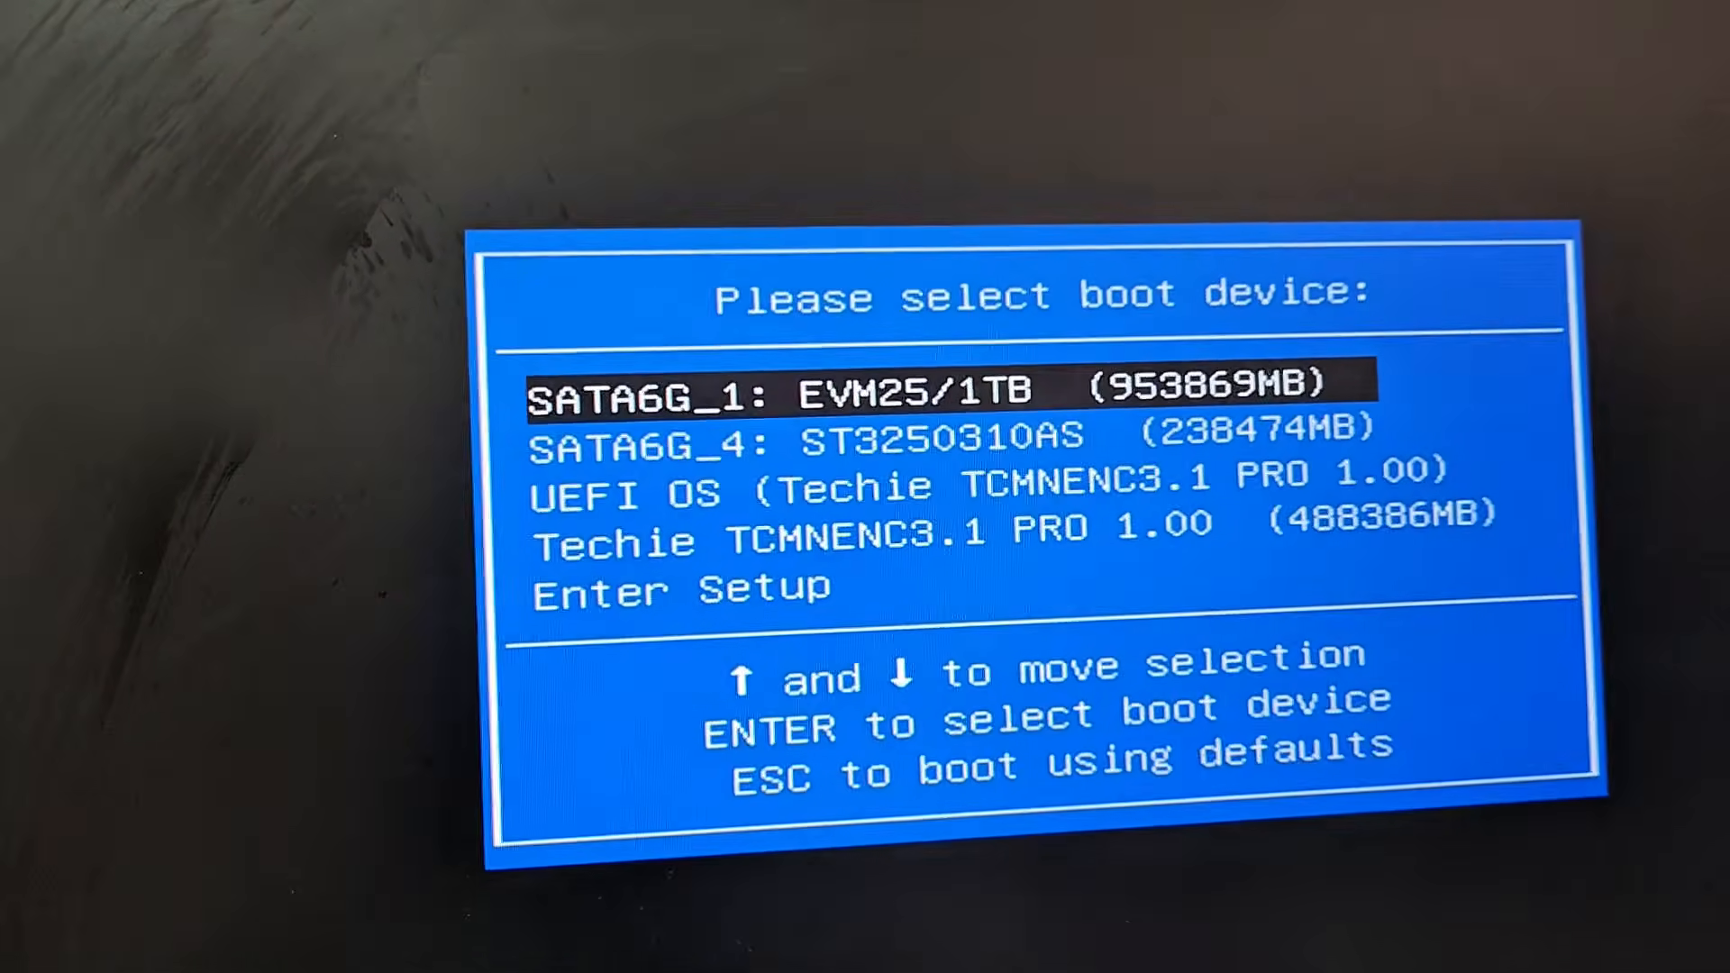
pyautogui.press('Down')
pyautogui.press('Down')
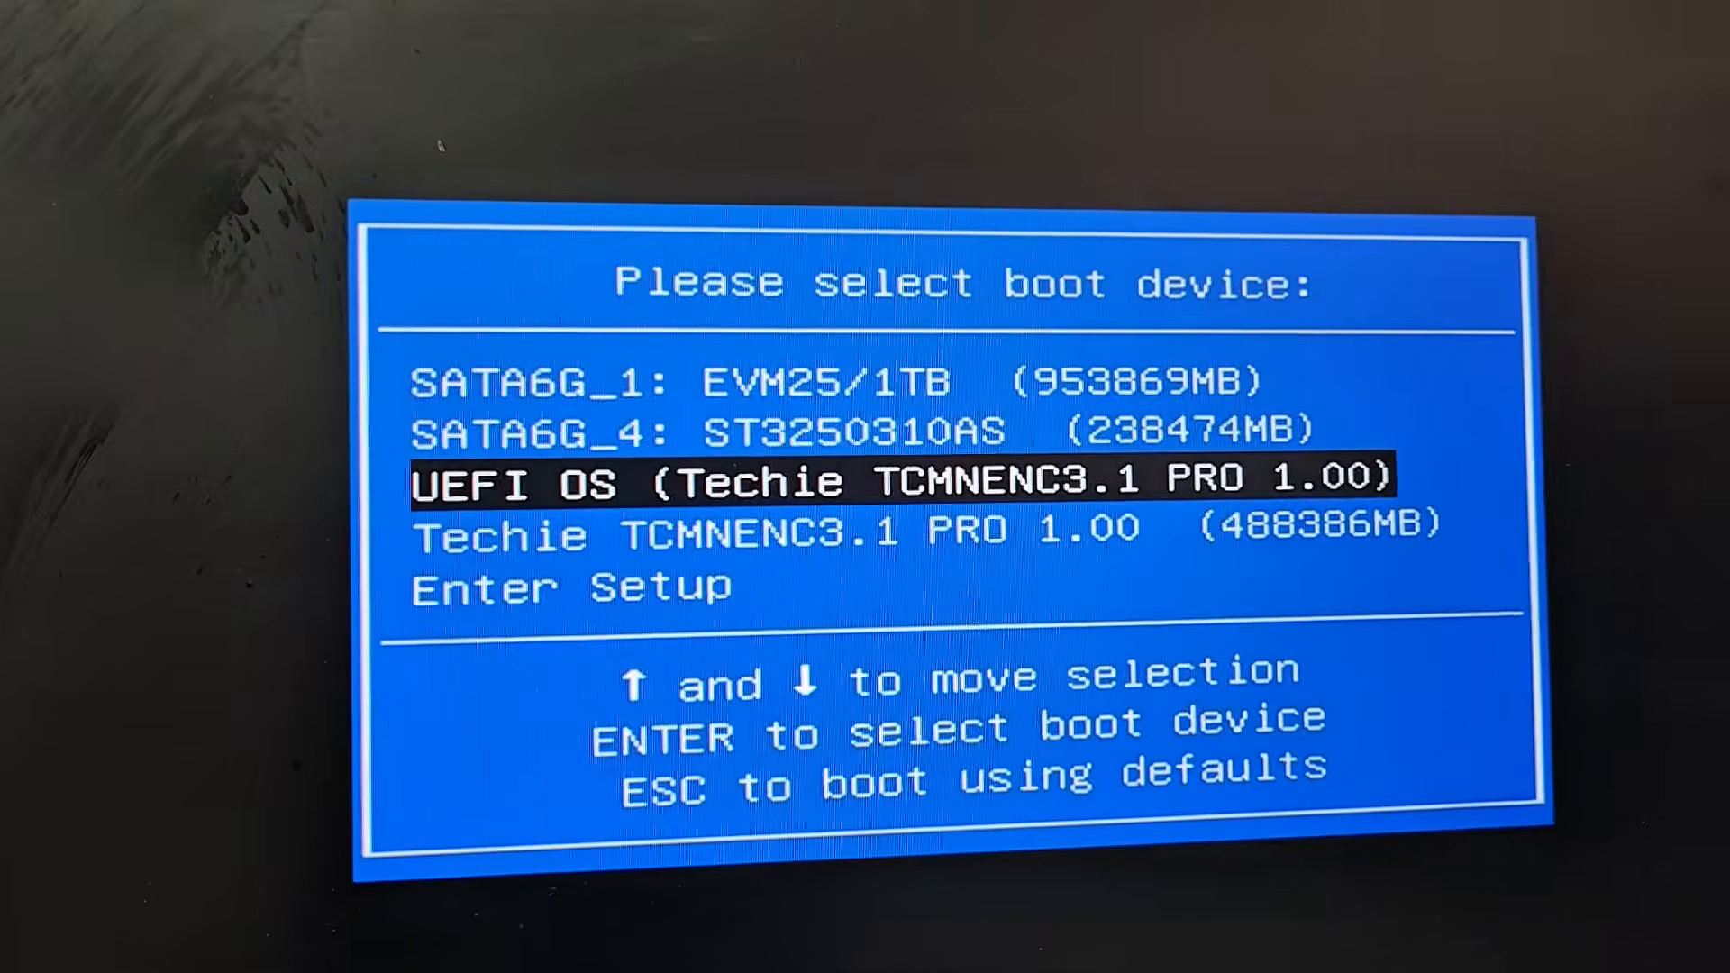
pyautogui.press('Return')
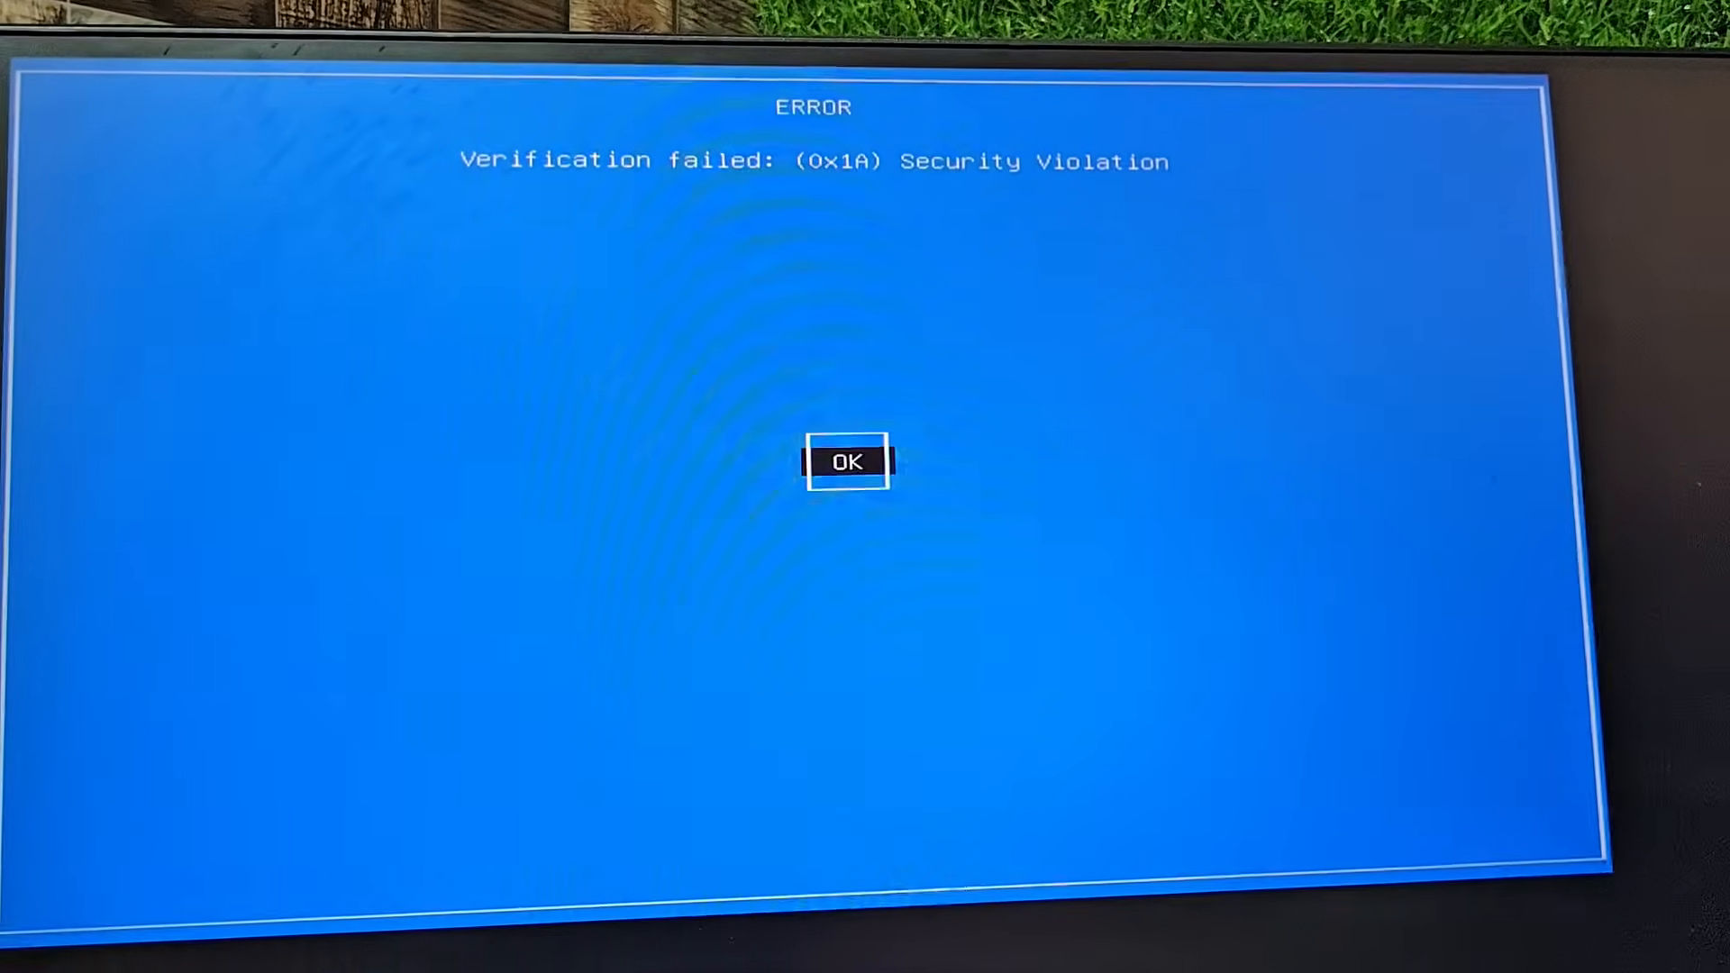
# - Dismiss the verification error, choose to enroll a key from disk, and open the VTOYEFI volume
pyautogui.press('Return')
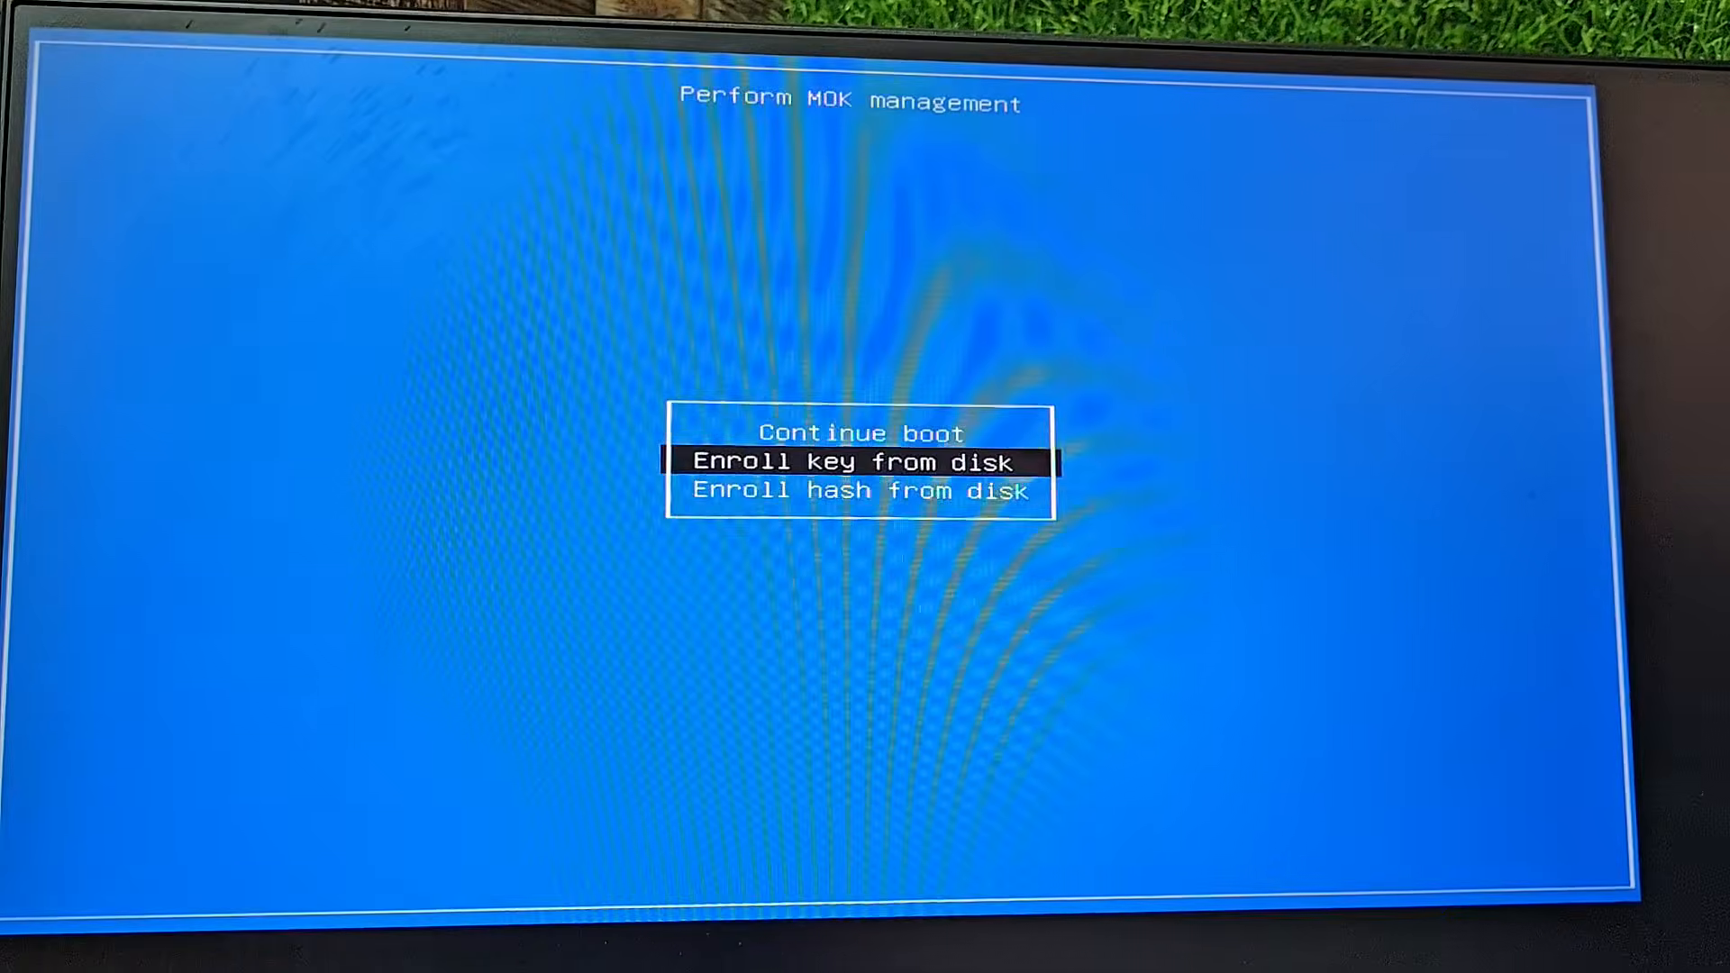
pyautogui.press('Return')
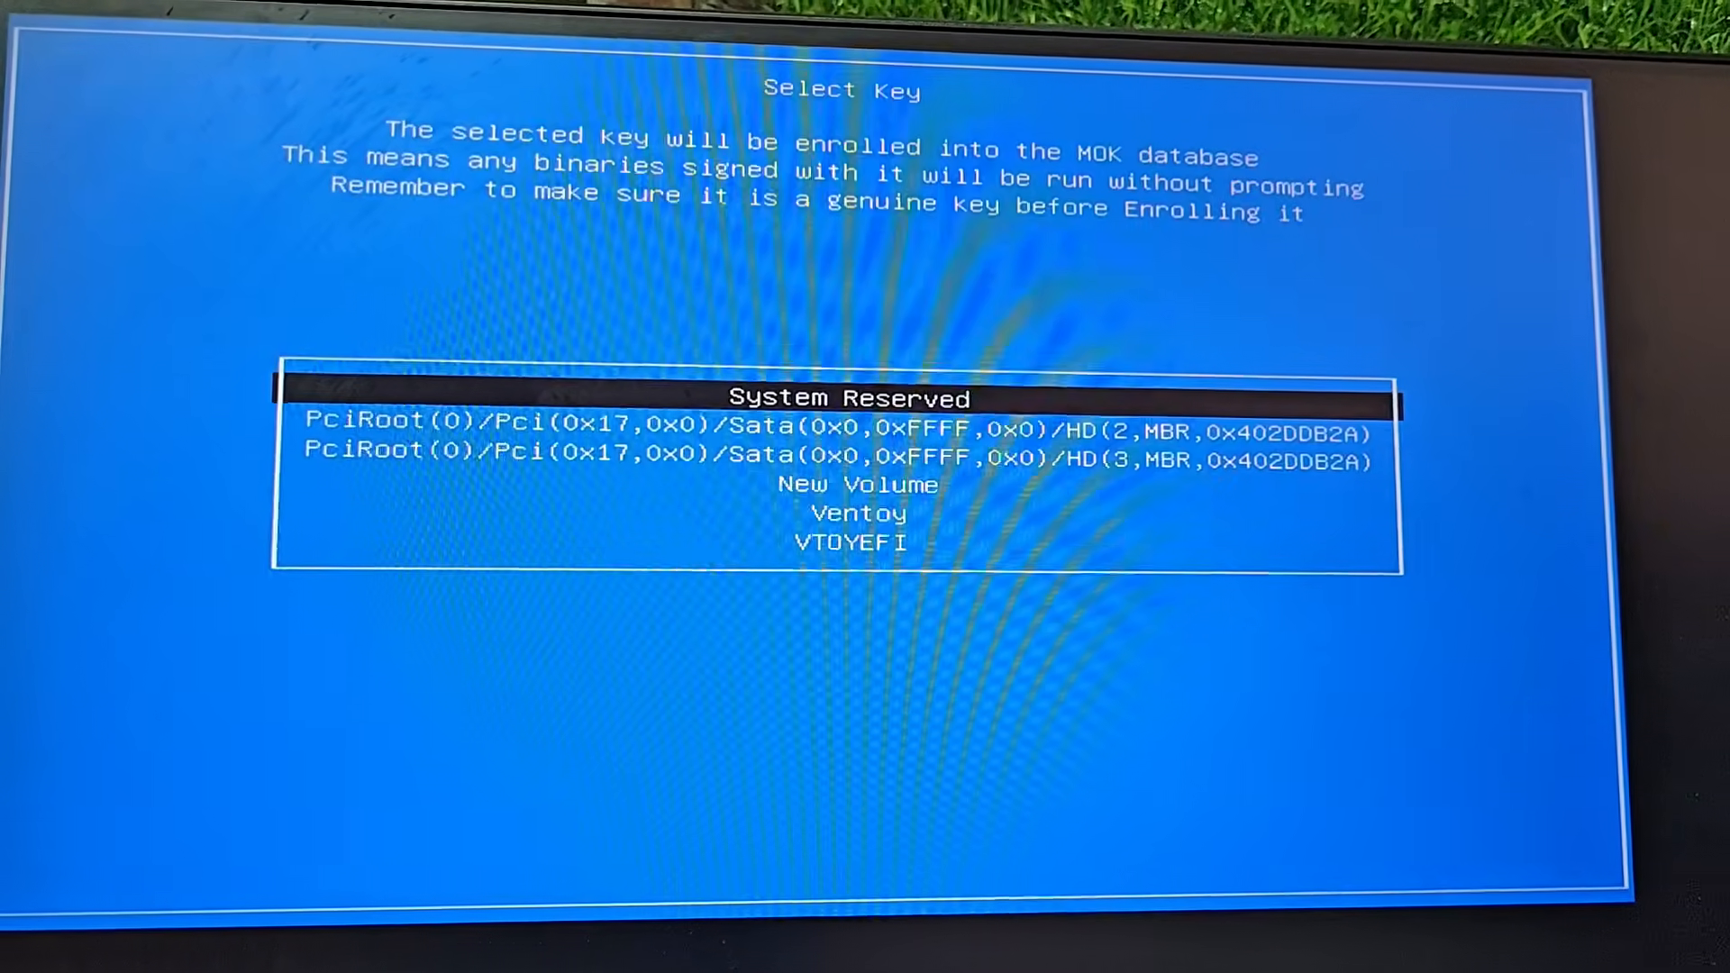
pyautogui.press('Down')
pyautogui.press('Down')
pyautogui.press('Down')
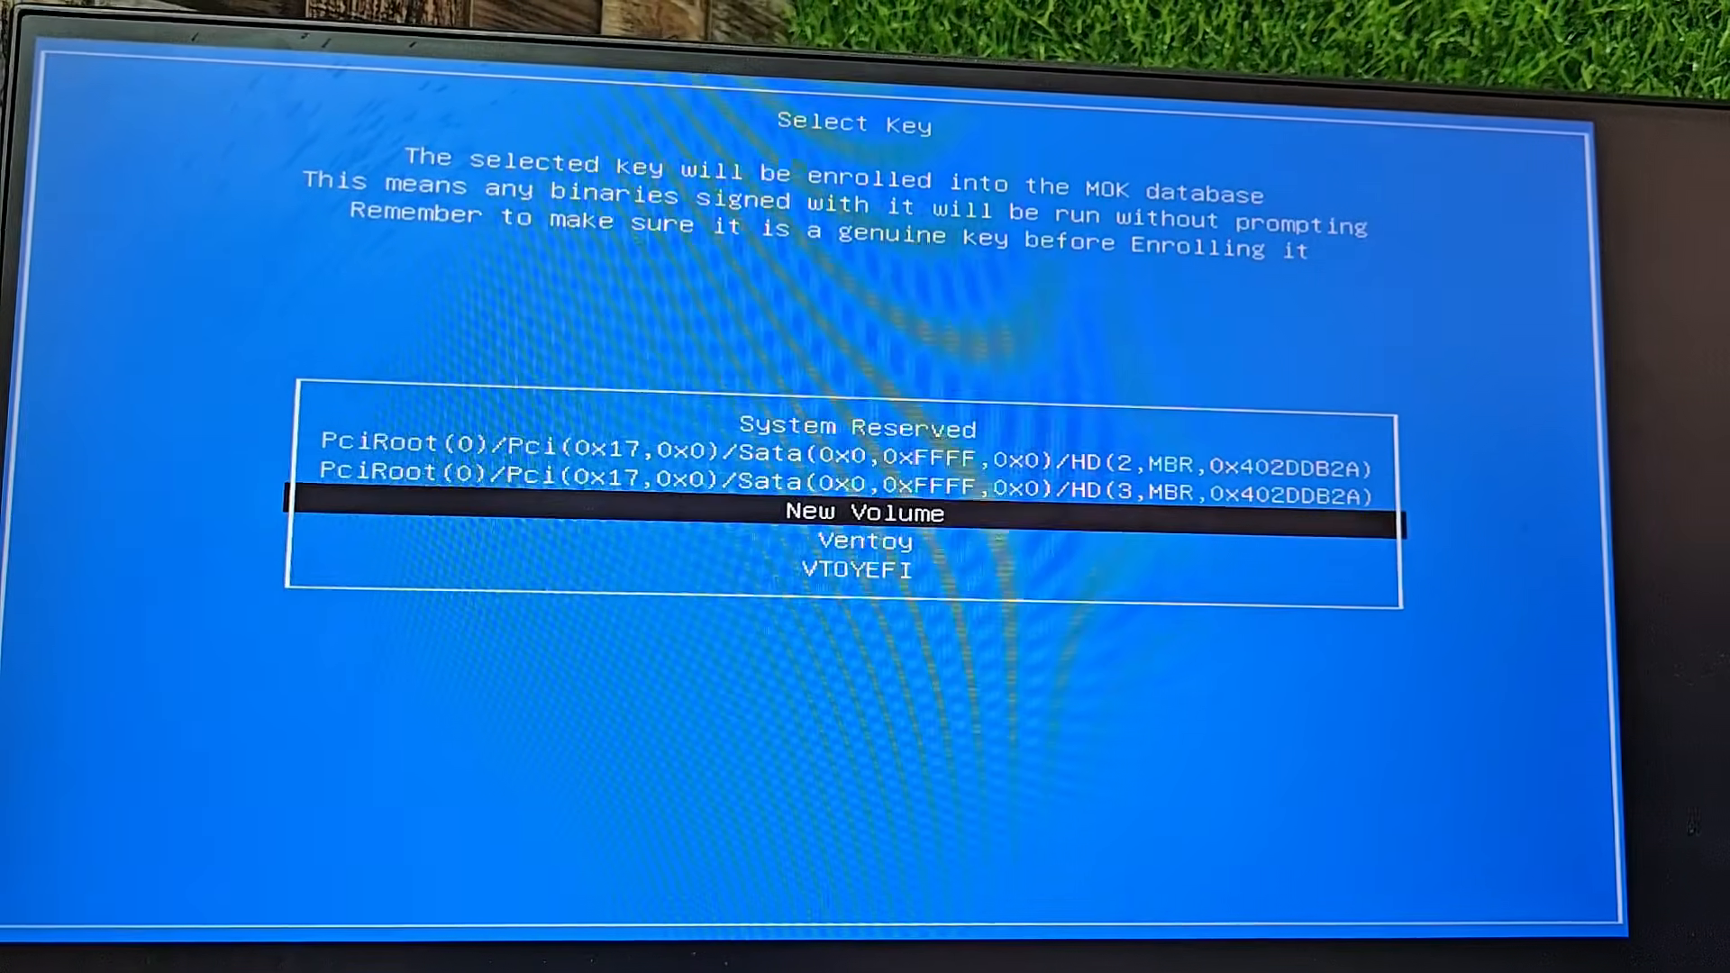
pyautogui.press('Down')
pyautogui.press('Down')
pyautogui.press('Return')
# - Enroll ENROLL_THIS_KEY_IN_MOKMANAGER.cer into the MOK database and confirm the enrollment
pyautogui.press('Down')
pyautogui.press('Down')
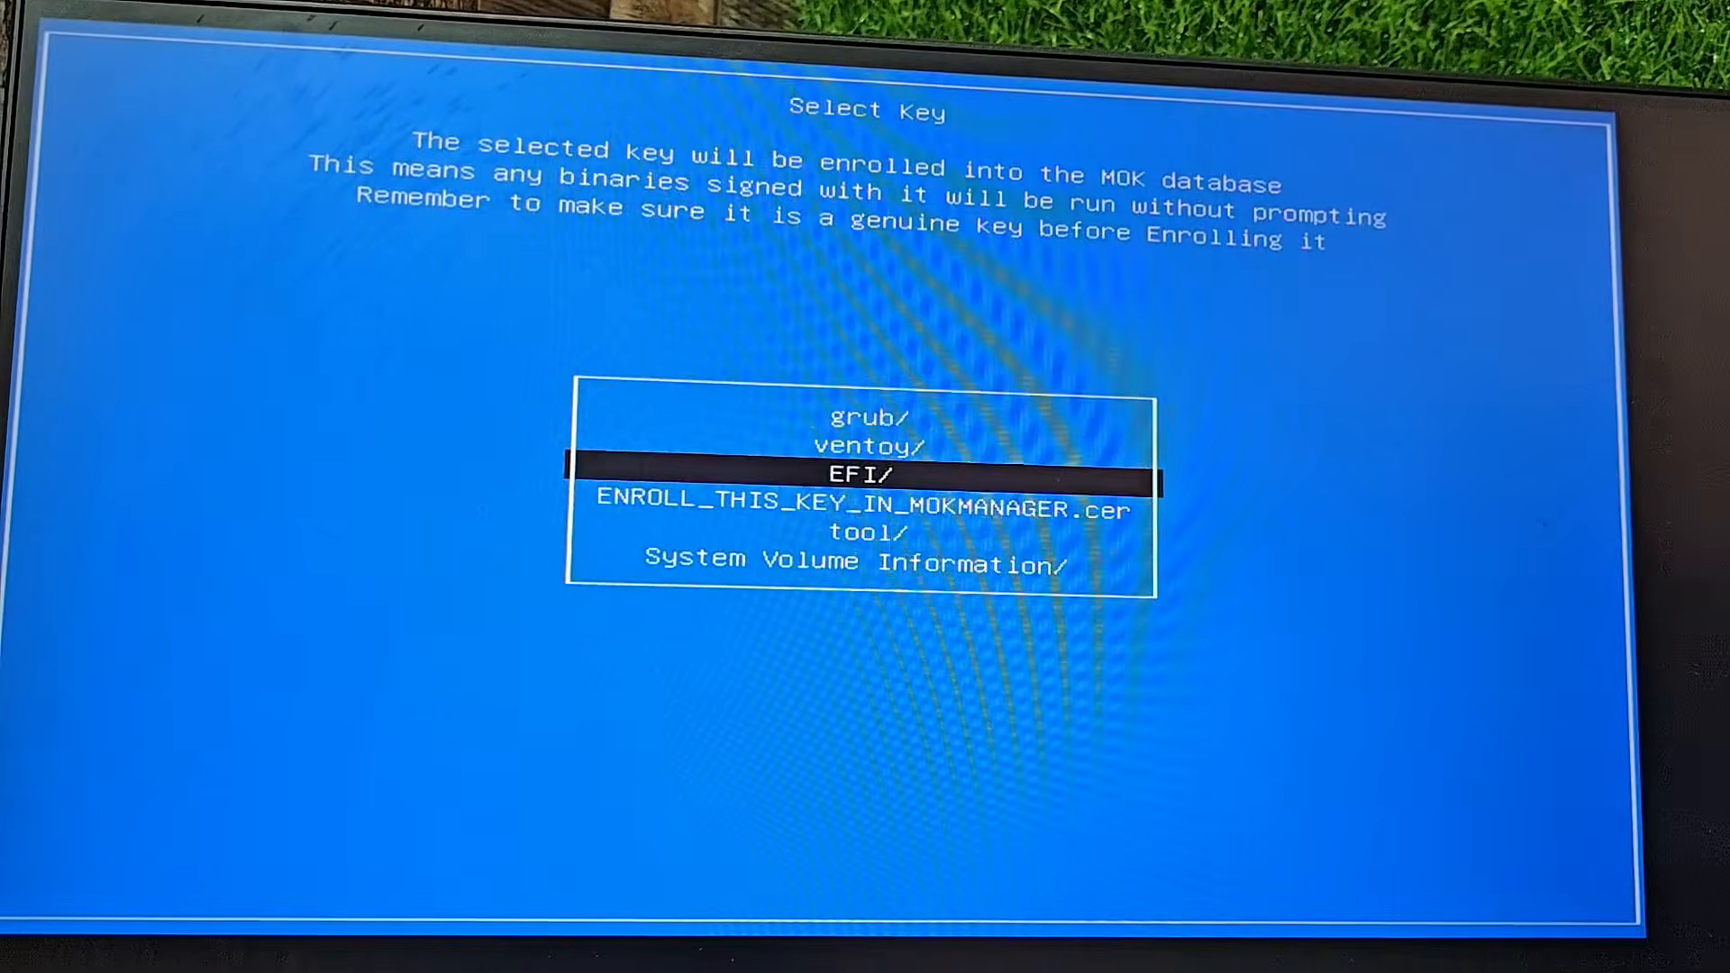
pyautogui.press('Down')
pyautogui.press('Return')
pyautogui.press('Down')
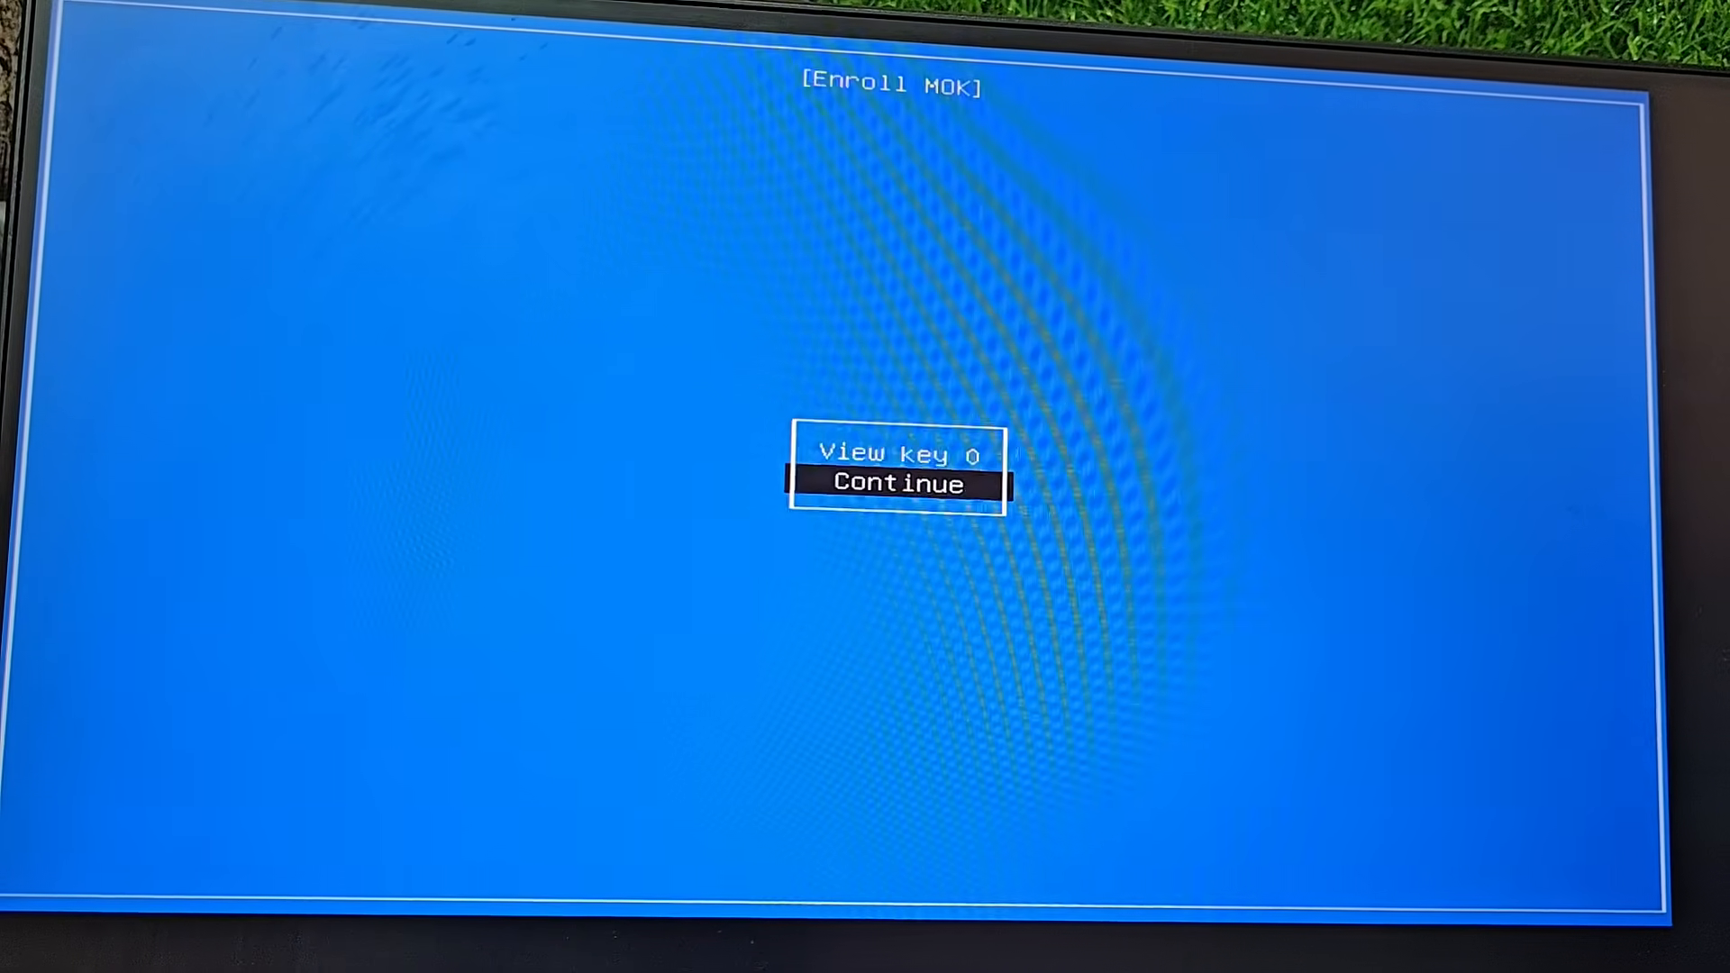
pyautogui.press('Return')
pyautogui.press('Down')
pyautogui.press('Return')
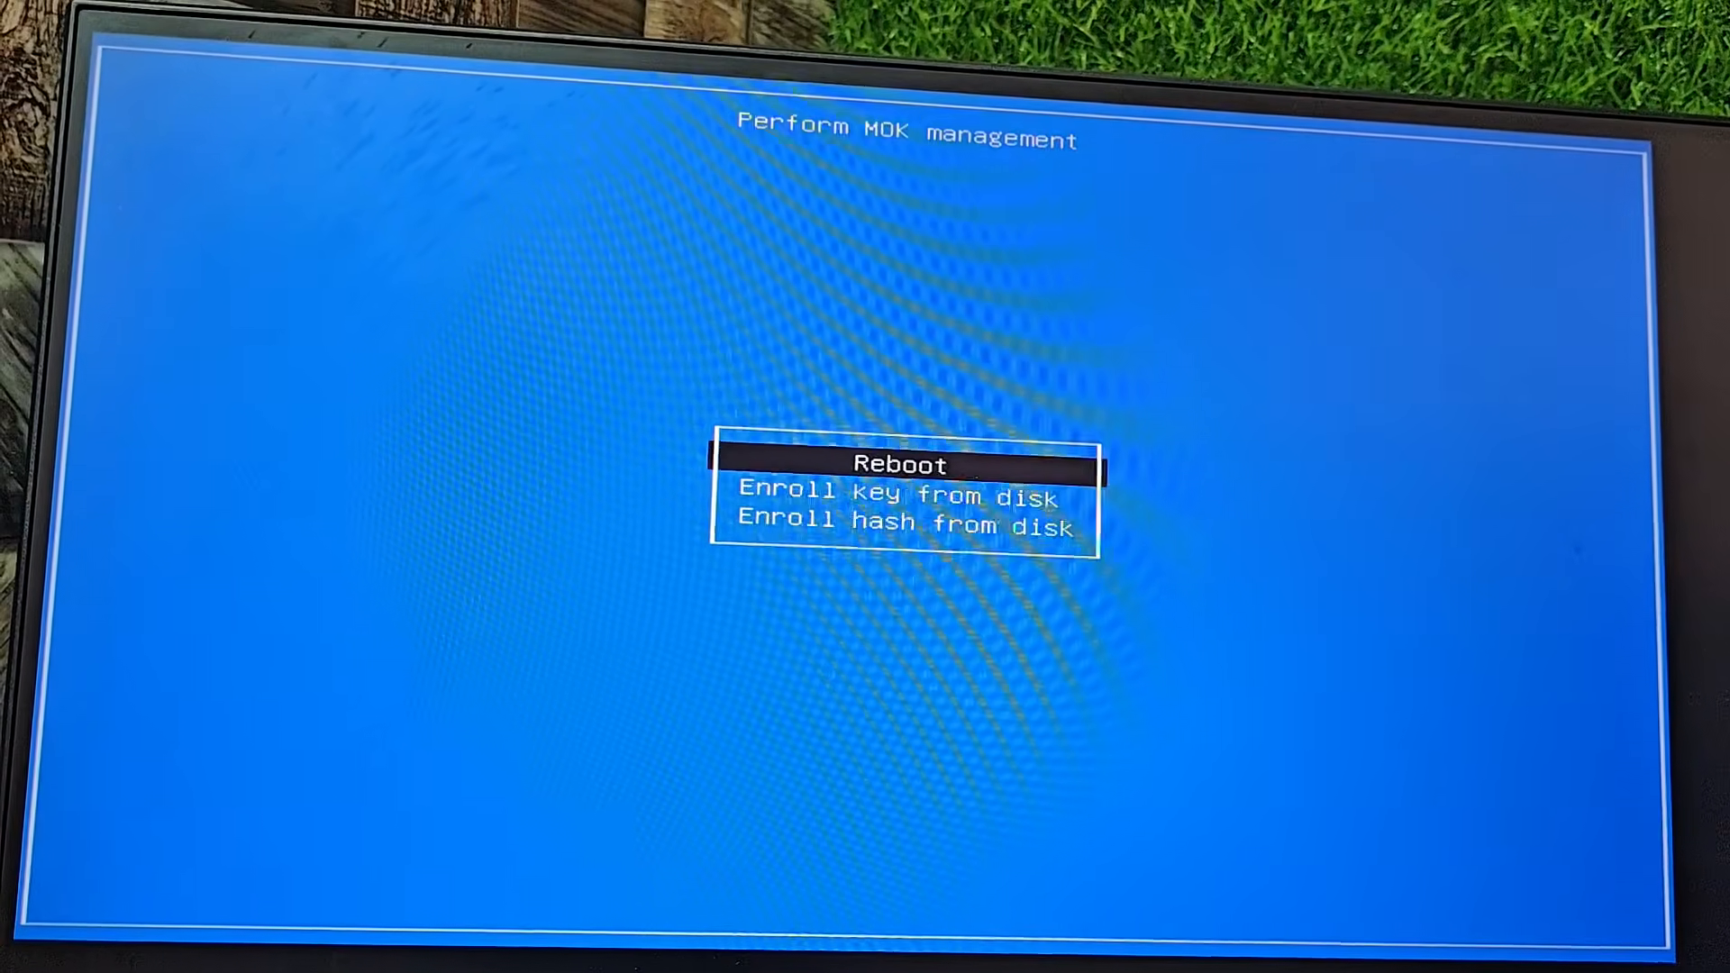
# - Reboot from MOK management and boot into MediCat using the UEFI OS (Techie TCMNENC3.1 PRO 1.00) device
pyautogui.press('Return')
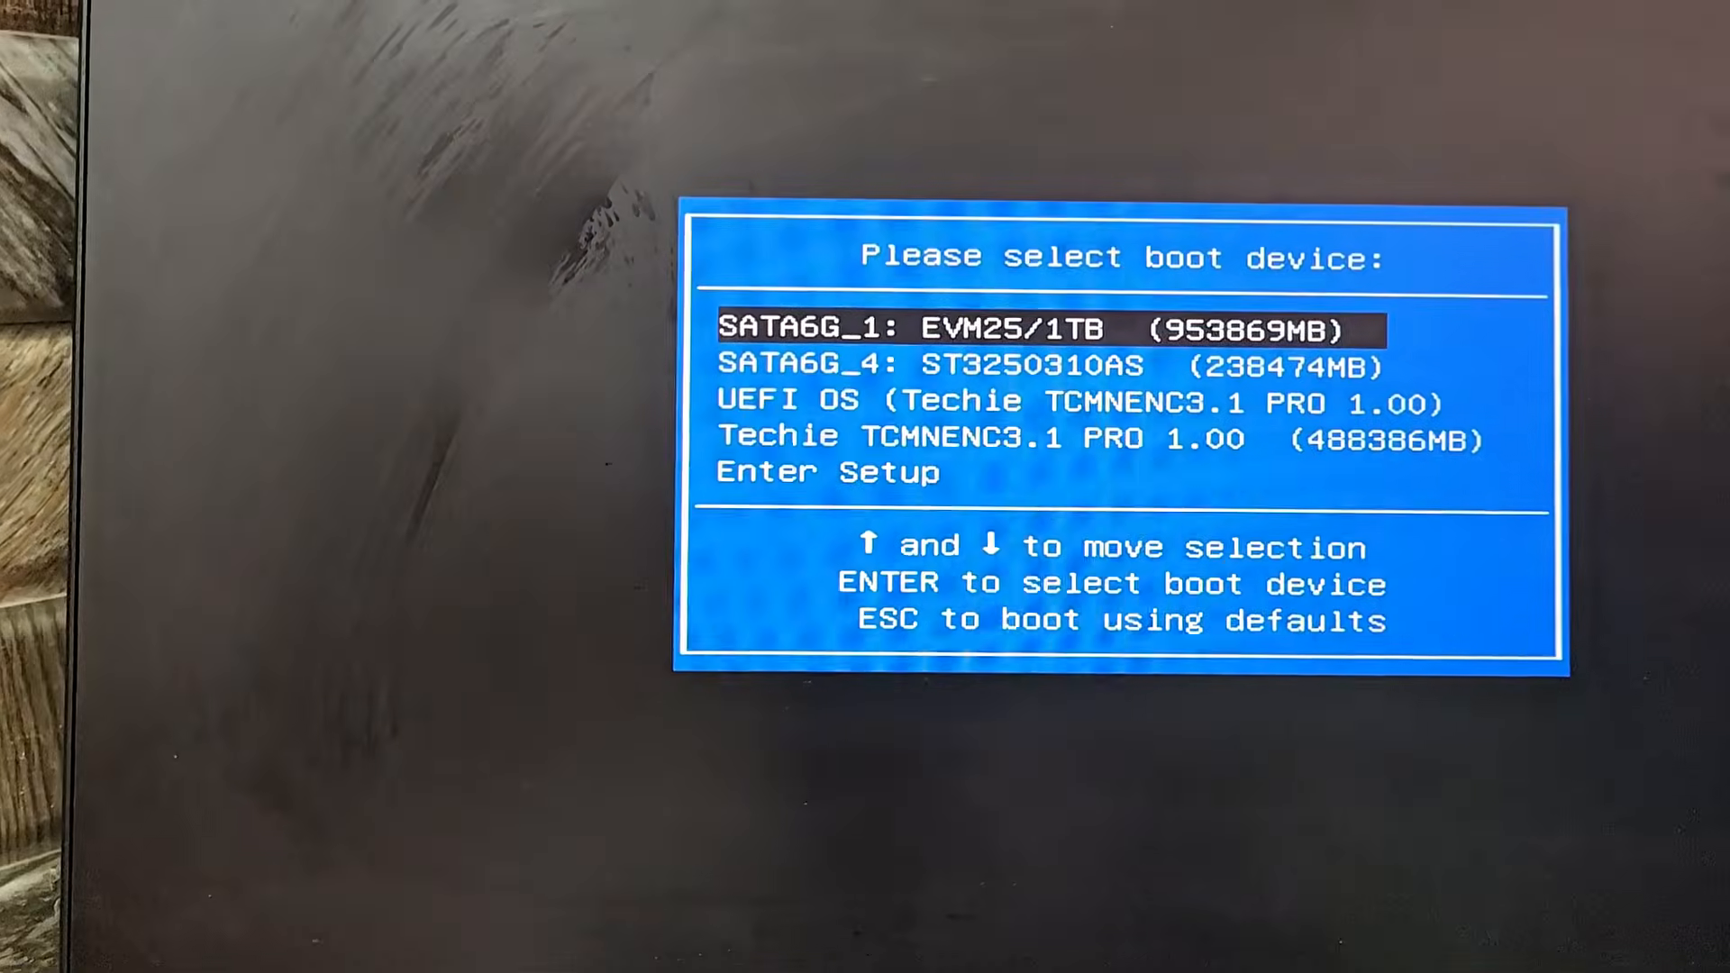
pyautogui.press('Down')
pyautogui.press('Down')
pyautogui.press('Down')
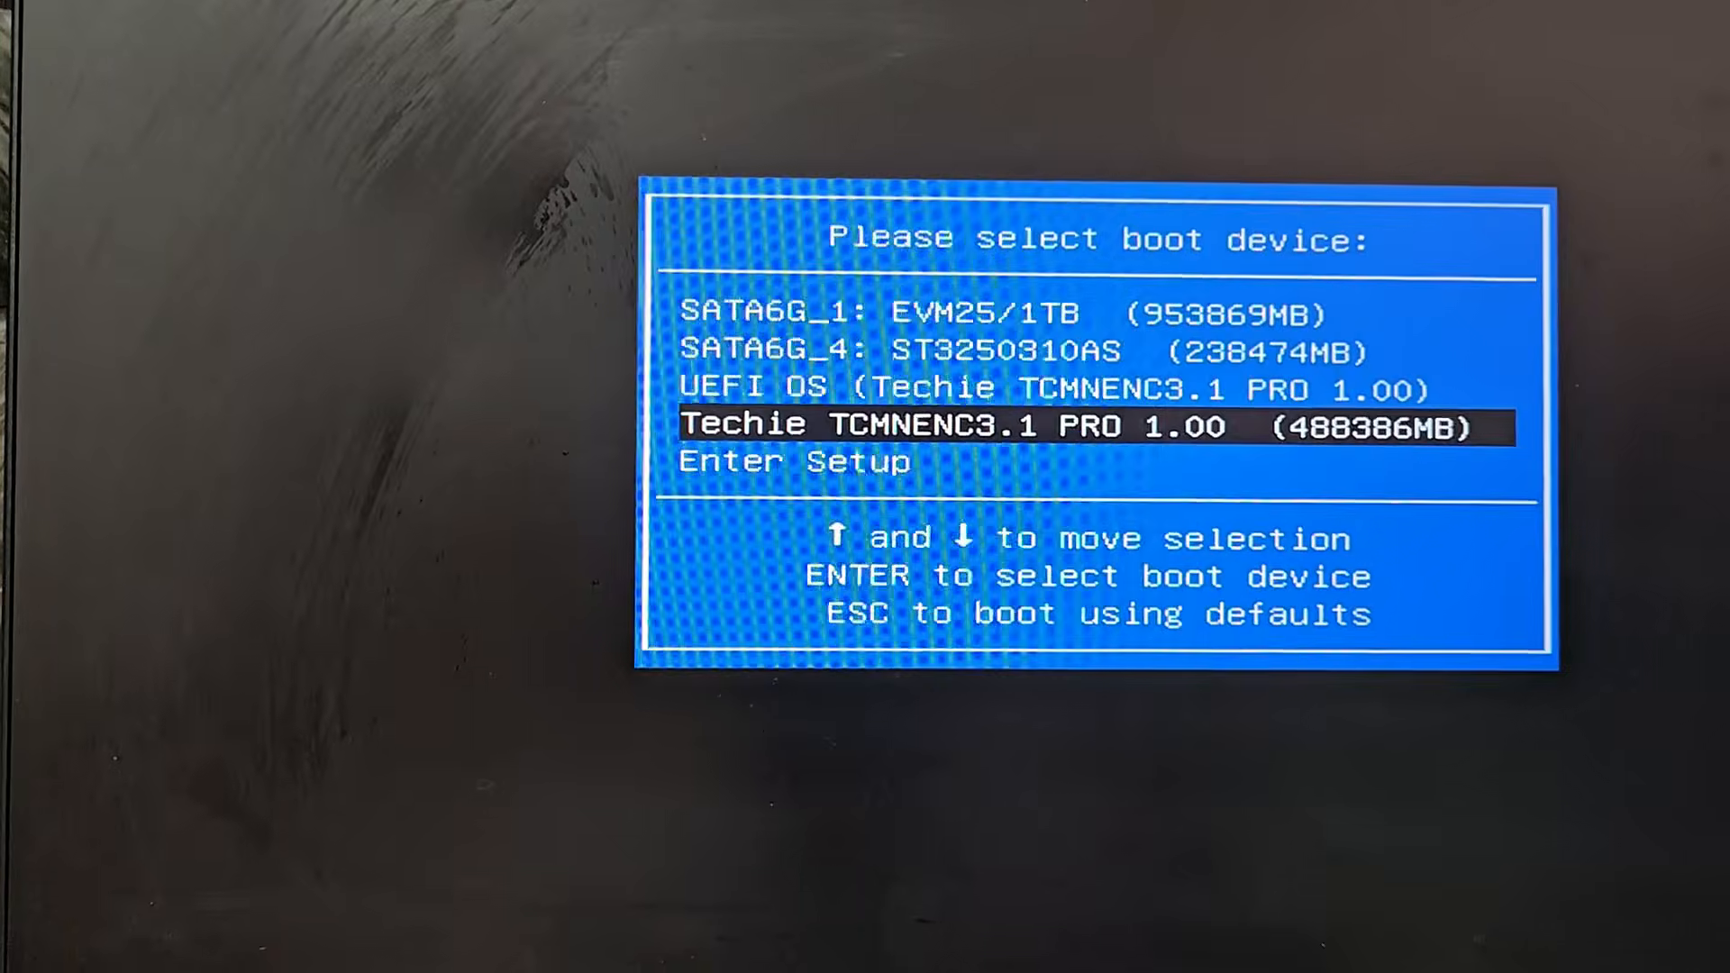
pyautogui.press('Up')
pyautogui.press('Return')
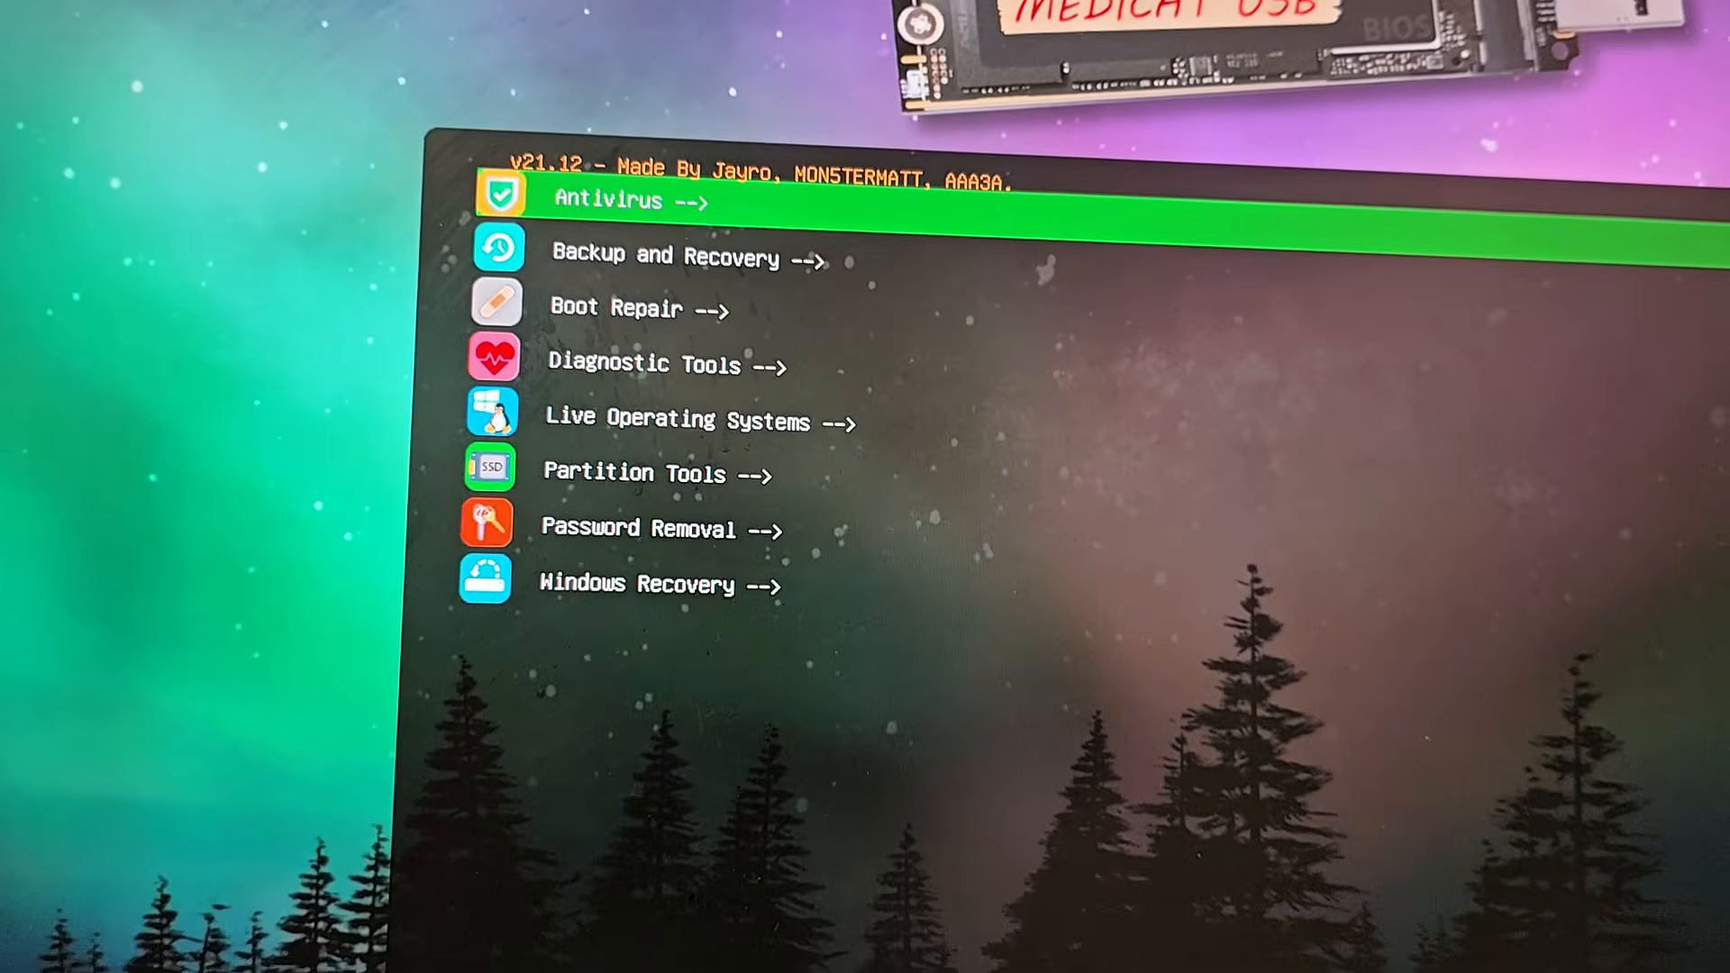
# - Review the Live Operating Systems entries in the MediCat boot menu and return to the main menu
pyautogui.press('Down')
pyautogui.press('Down')
pyautogui.press('Down')
pyautogui.press('Down')
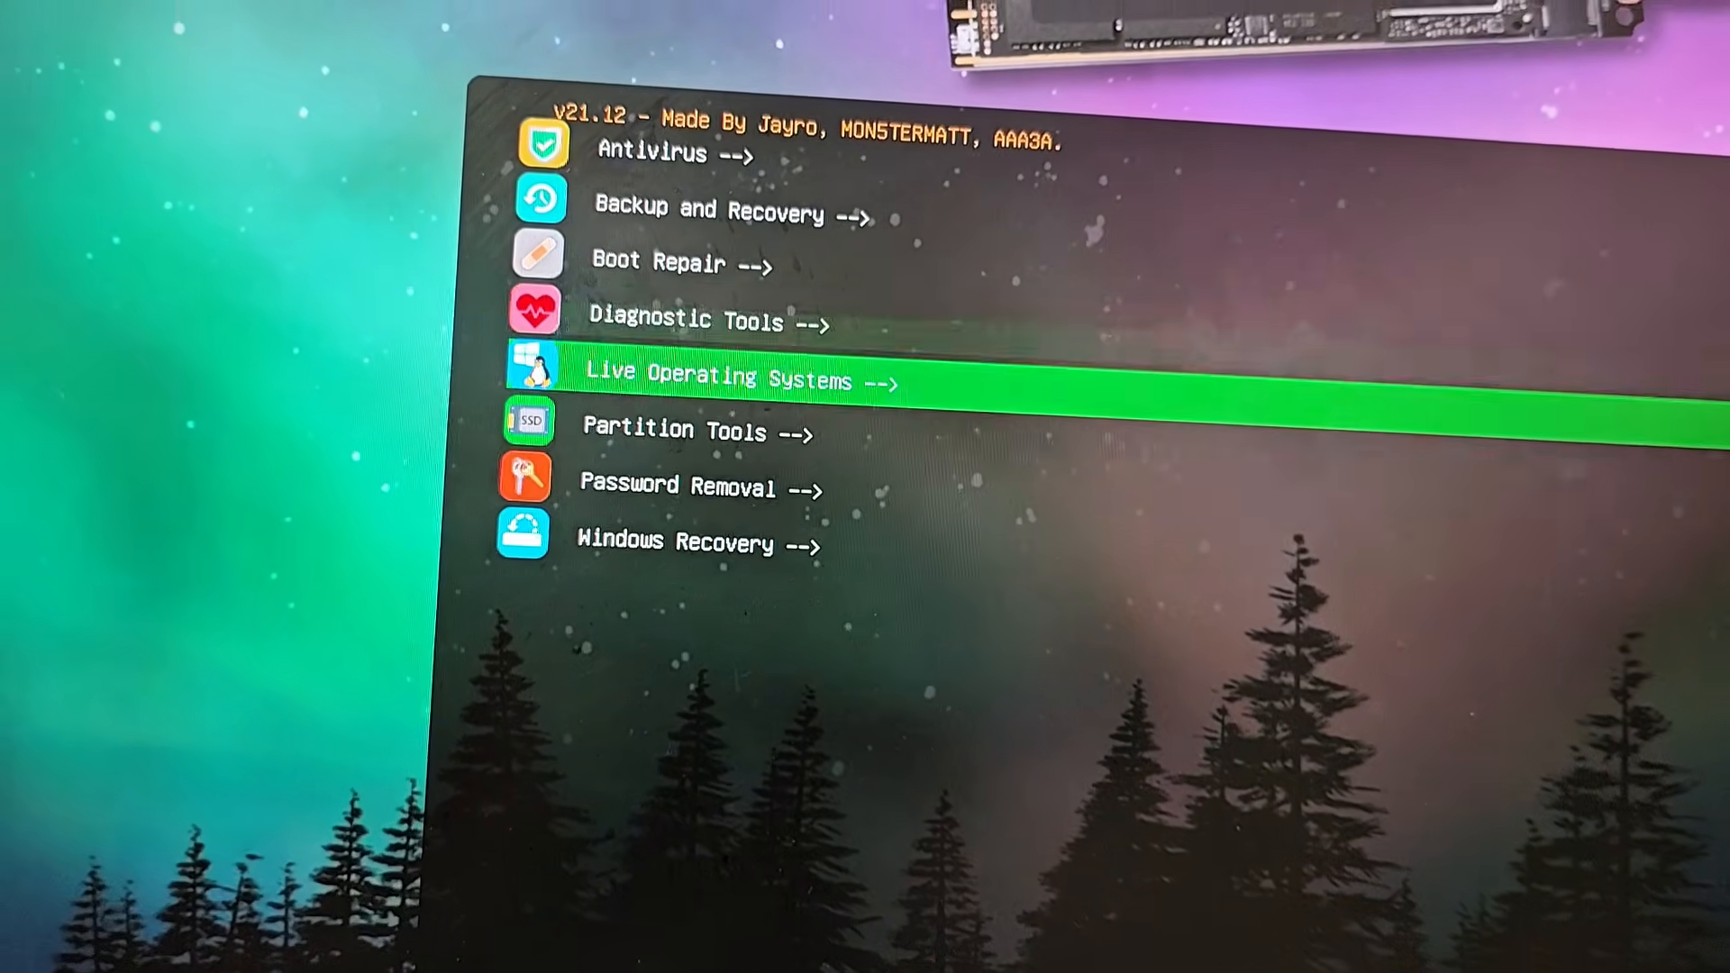
pyautogui.press('Return')
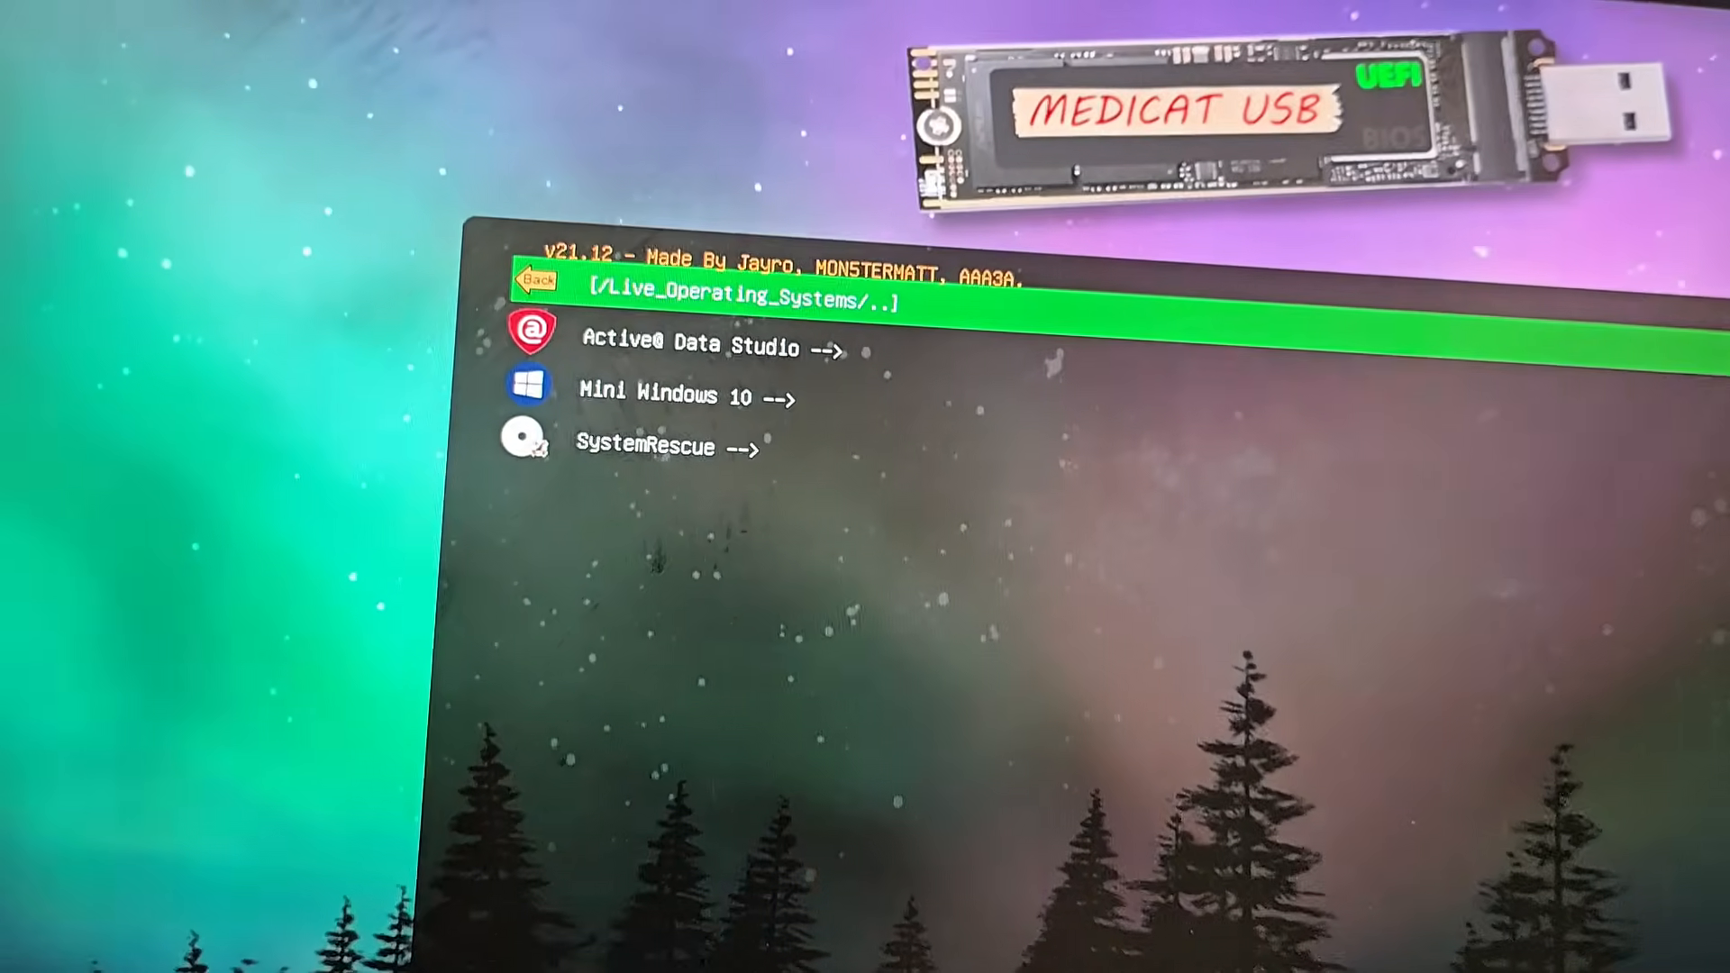
pyautogui.press('Down')
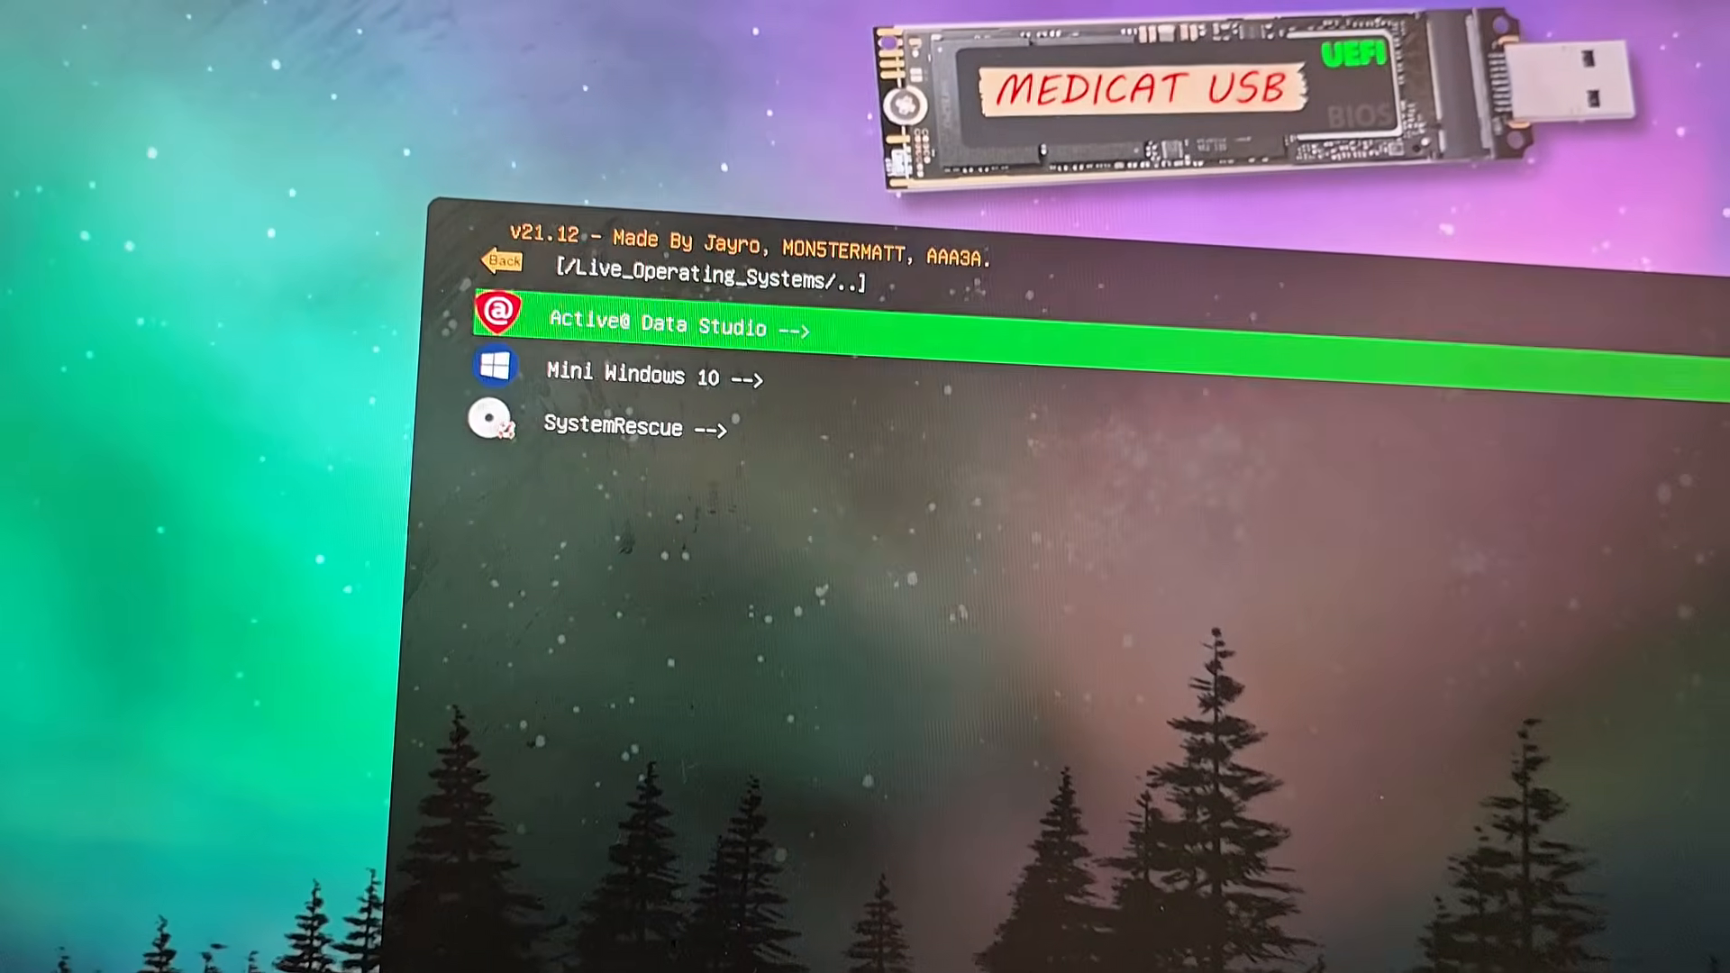
pyautogui.press('Down')
pyautogui.press('Up')
pyautogui.press('Up')
pyautogui.press('Return')
# - Review the Backup and Recovery tools, return to the MediCat main menu and highlight Boot Repair
pyautogui.press('Down')
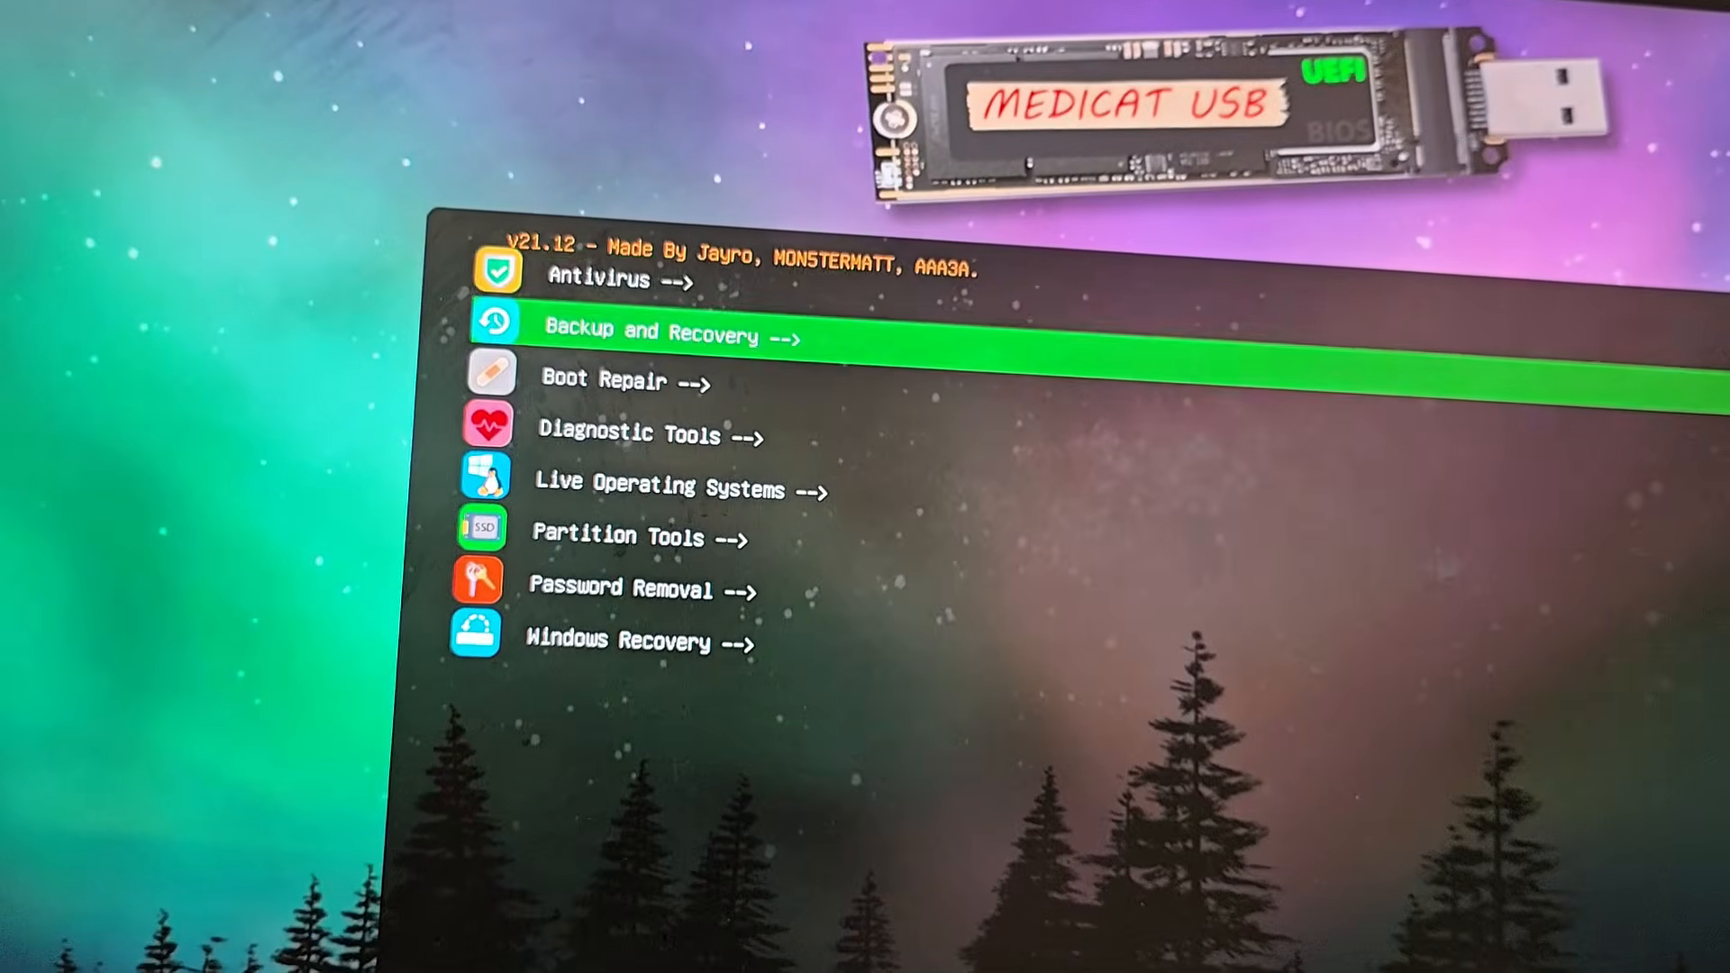
pyautogui.press('Return')
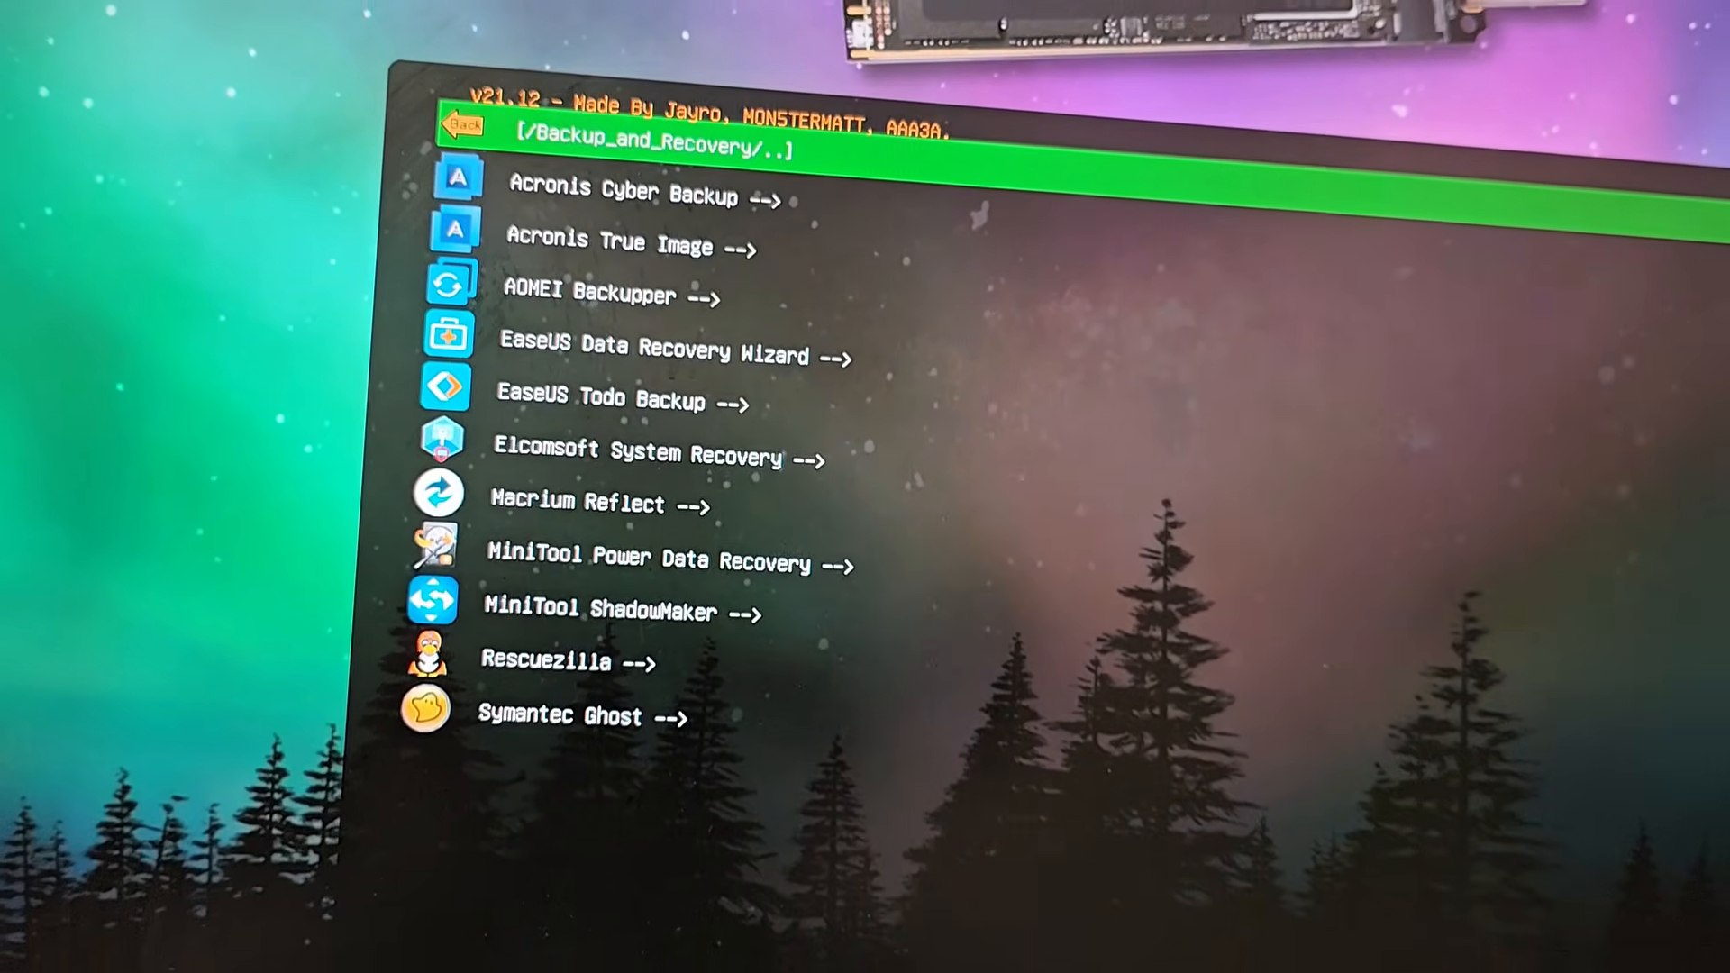
pyautogui.press('Down')
pyautogui.press('Down')
pyautogui.press('Down')
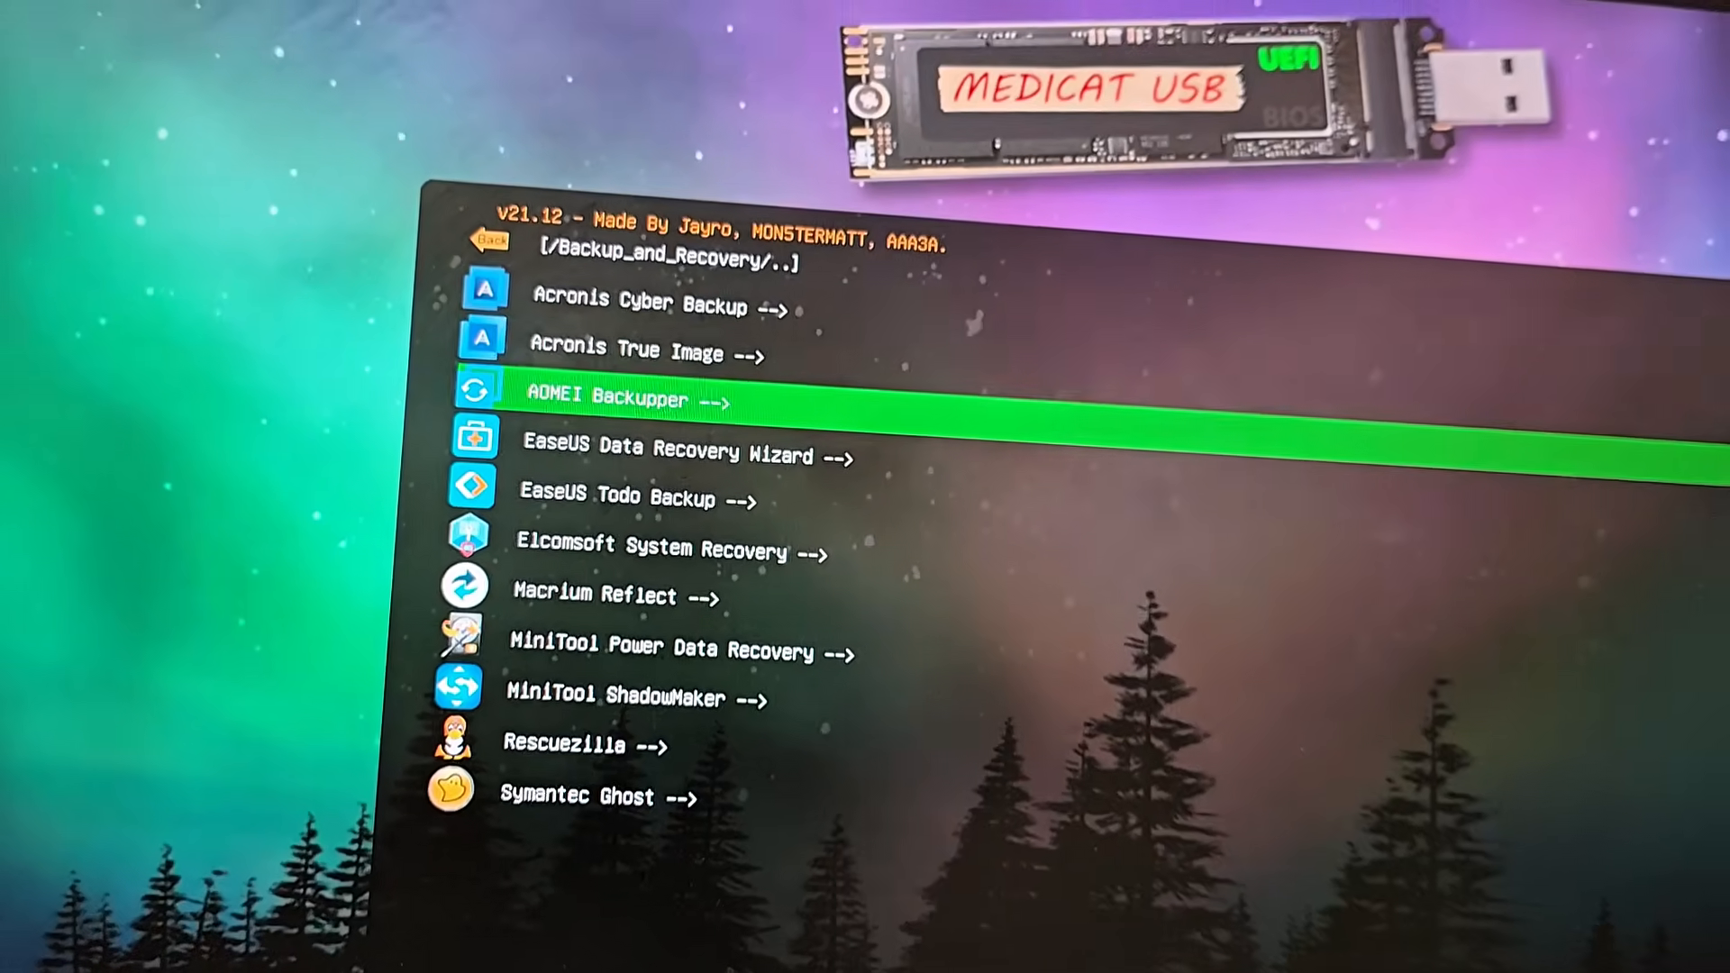
pyautogui.press('Up')
pyautogui.press('Up')
pyautogui.press('Up')
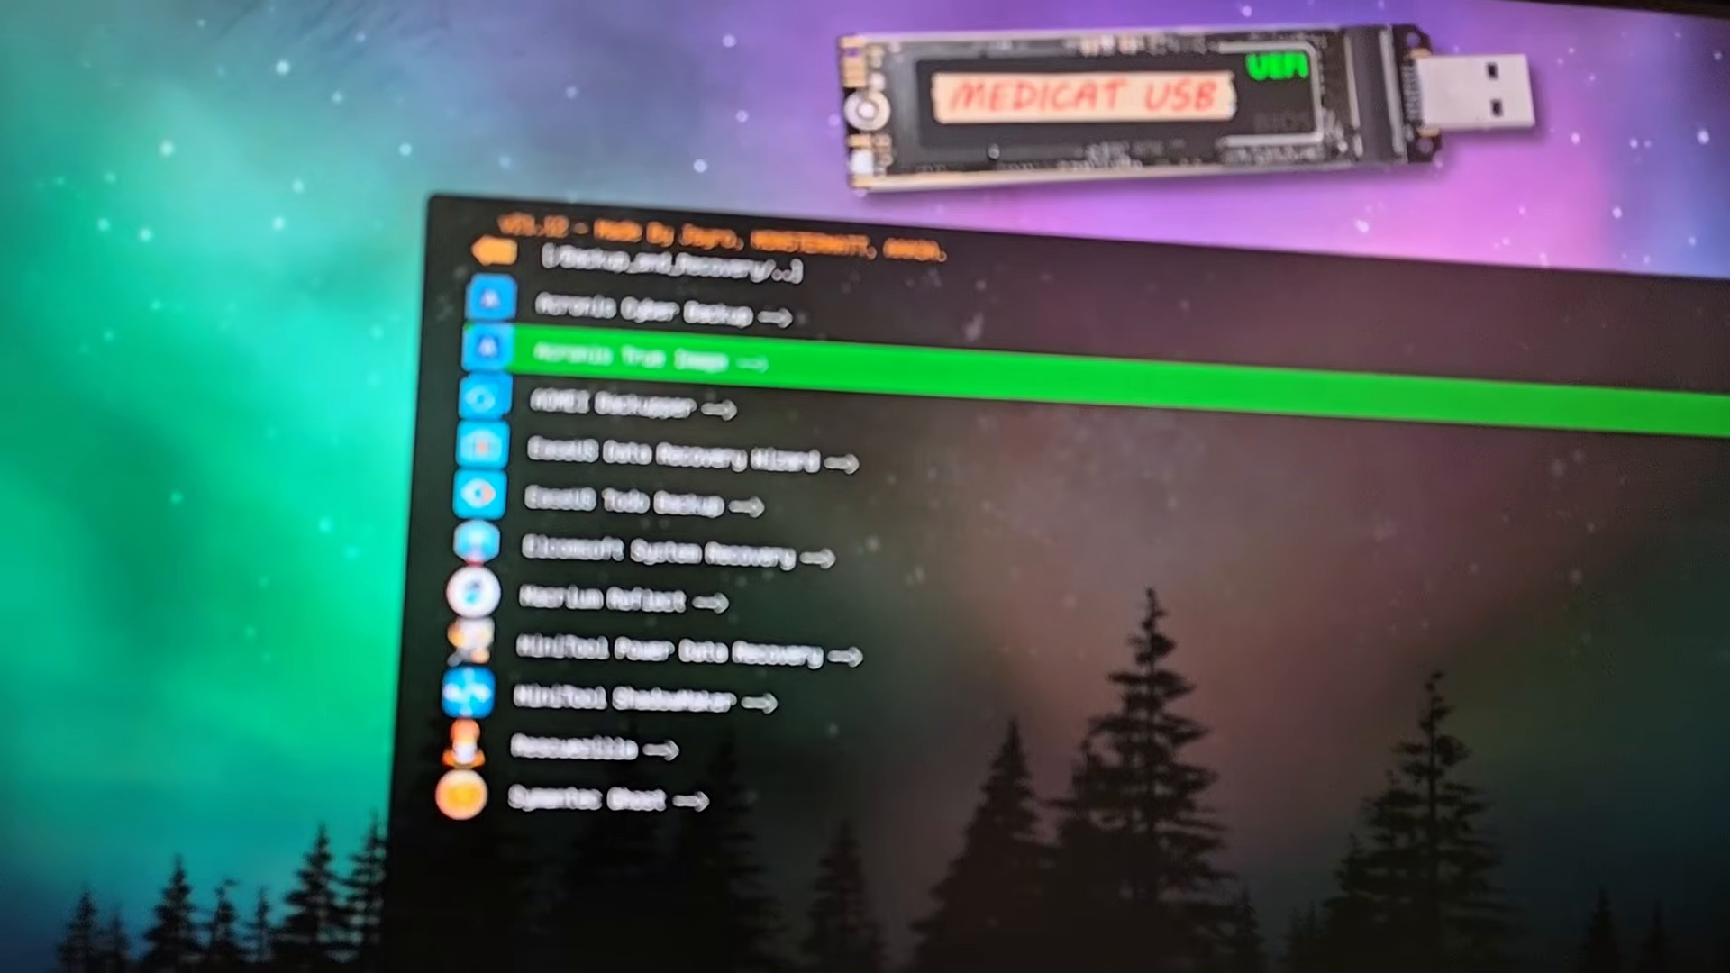
pyautogui.press('Up')
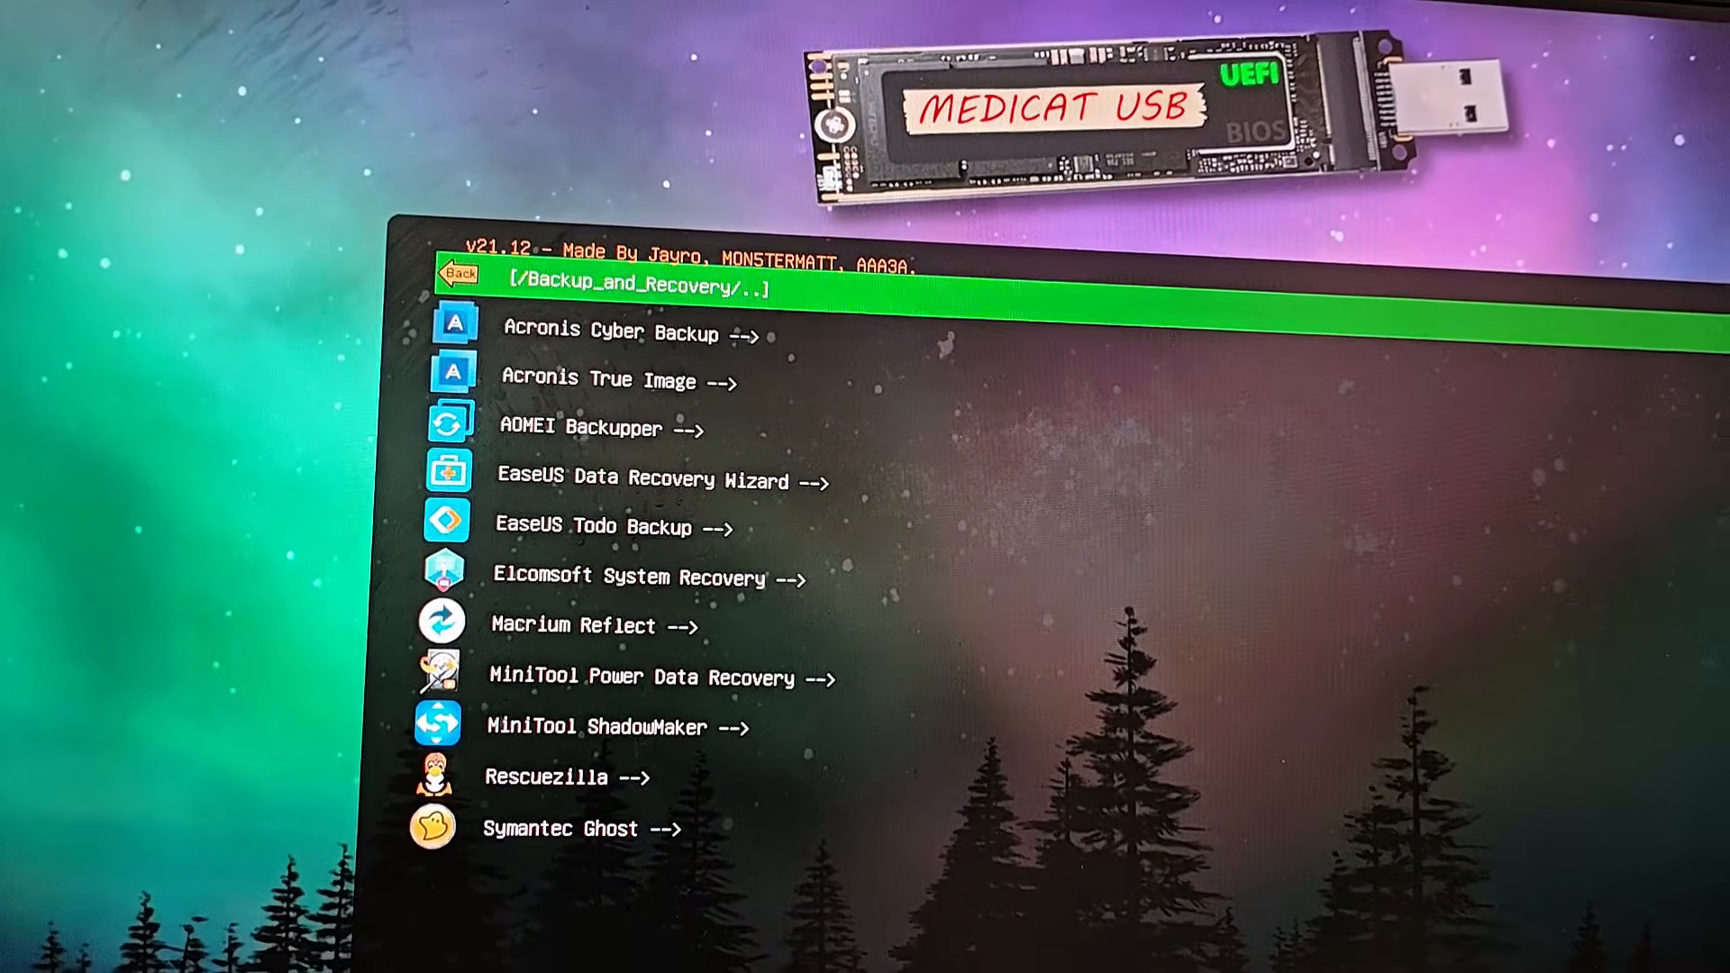
pyautogui.press('Return')
pyautogui.press('Down')
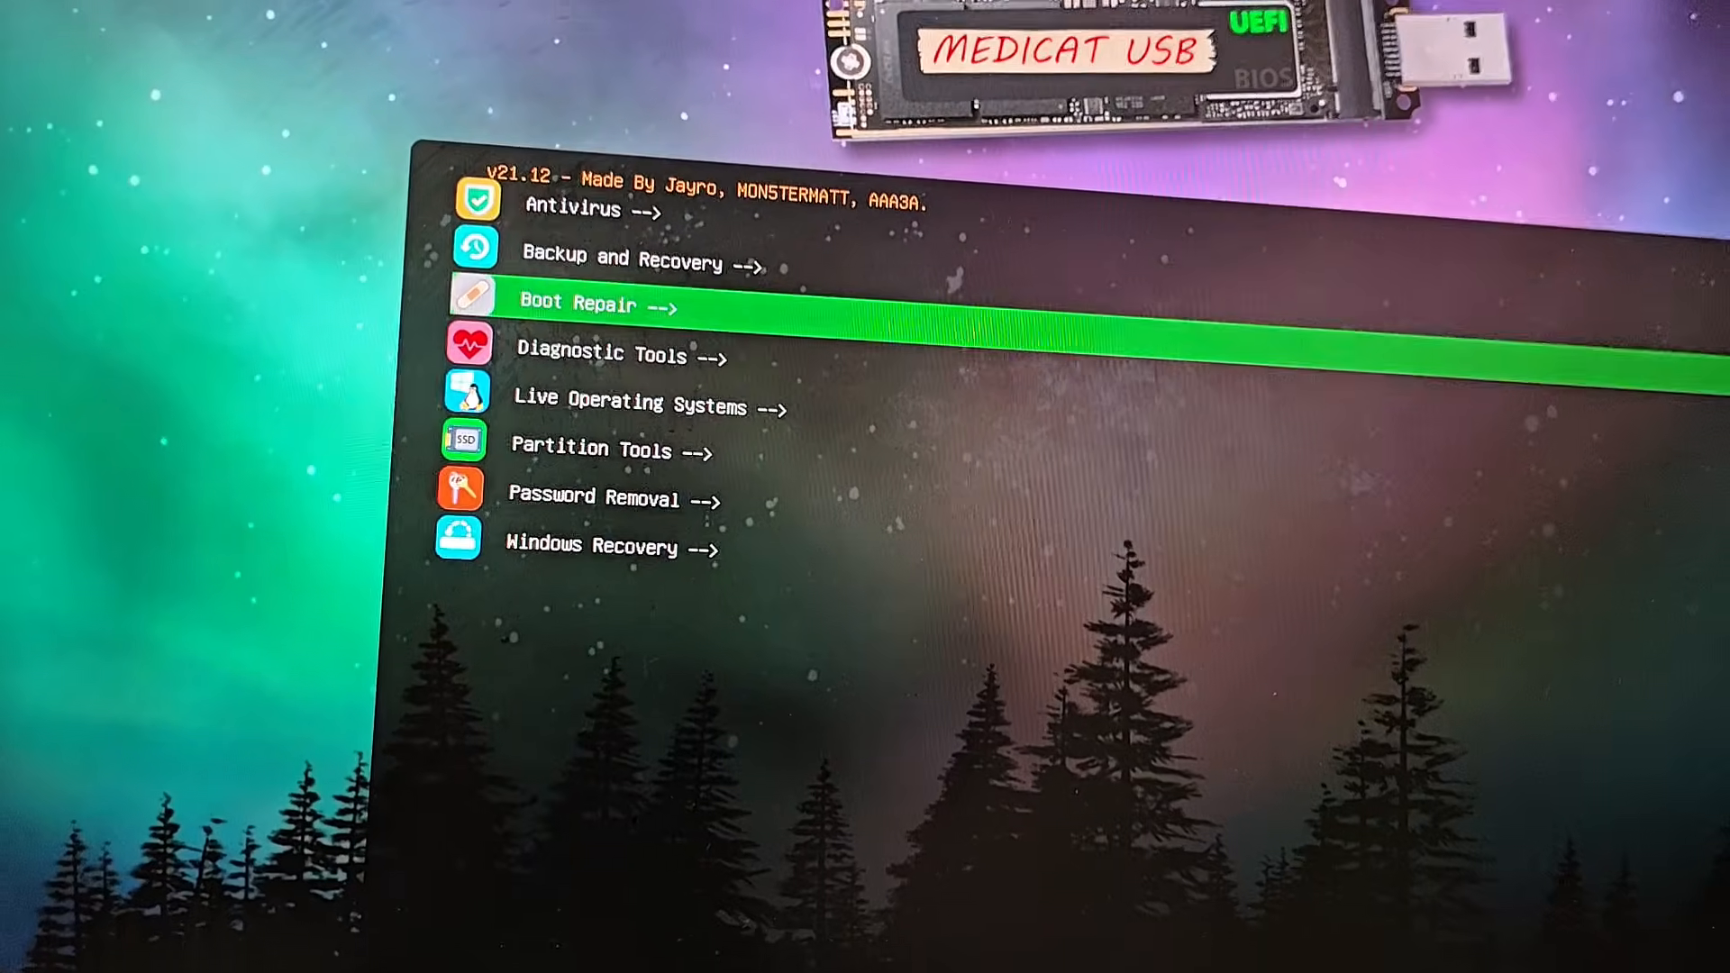